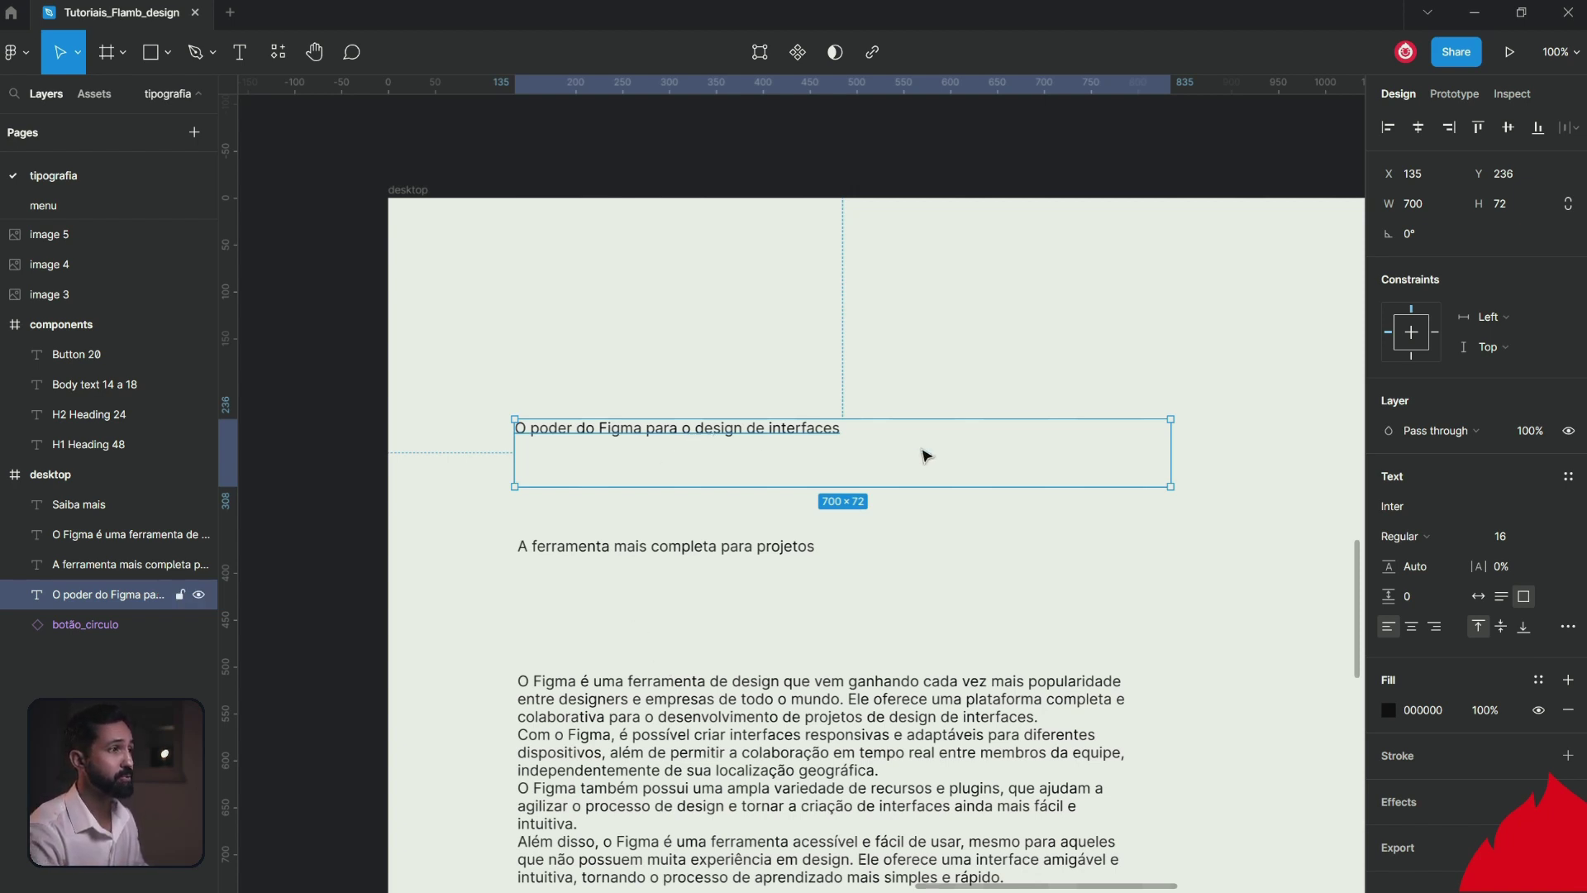
Make the desktop frame's main heading much larger and set its weight to Bold.
click(1552, 536)
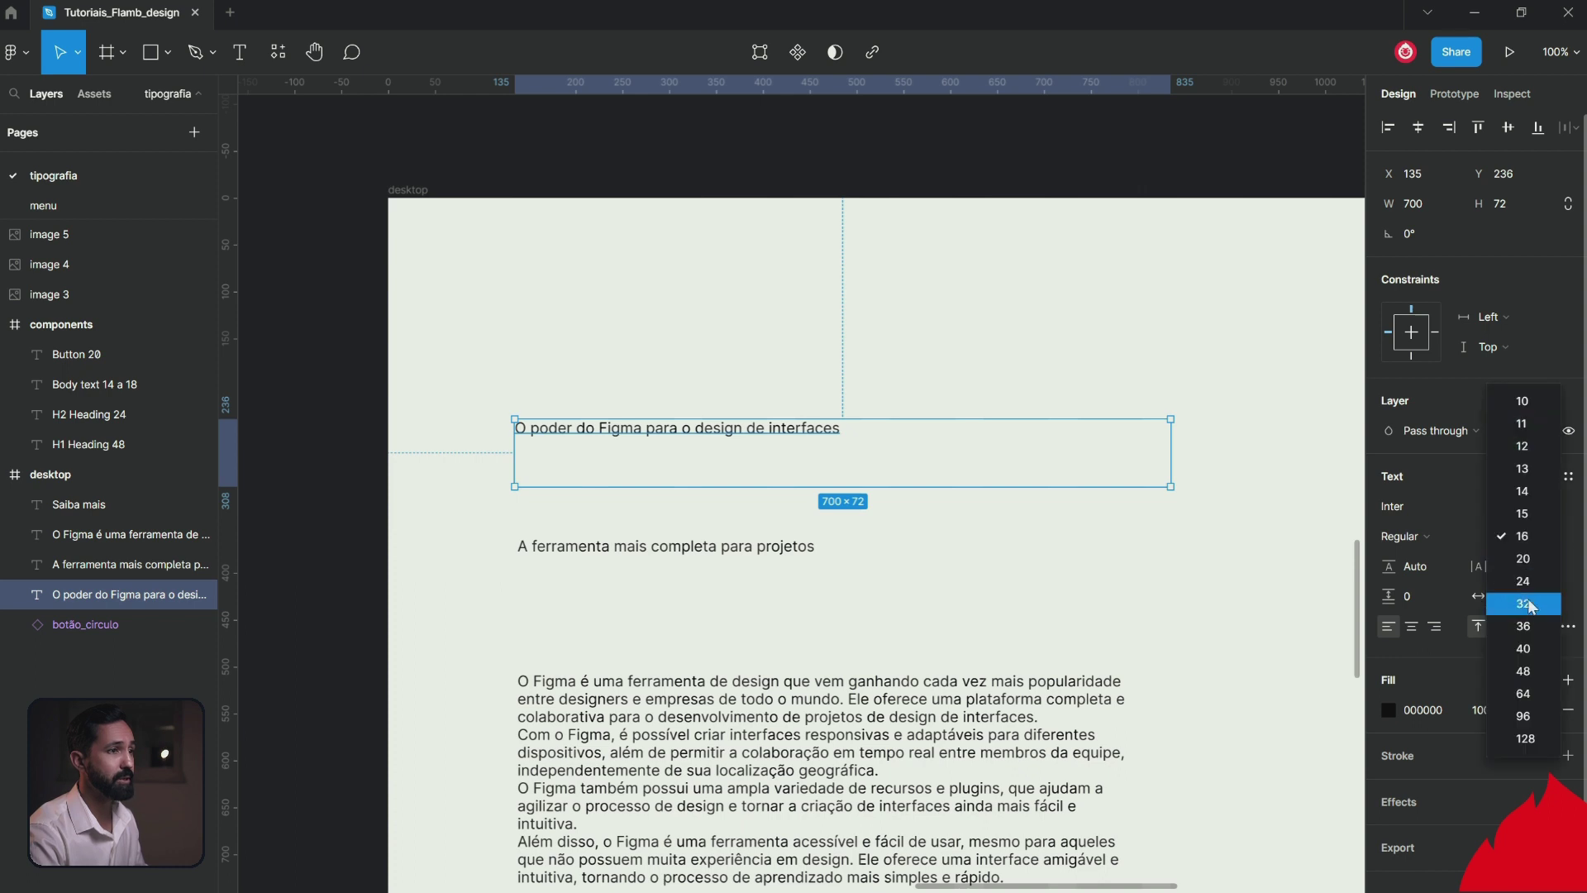
click(1526, 651)
click(1436, 537)
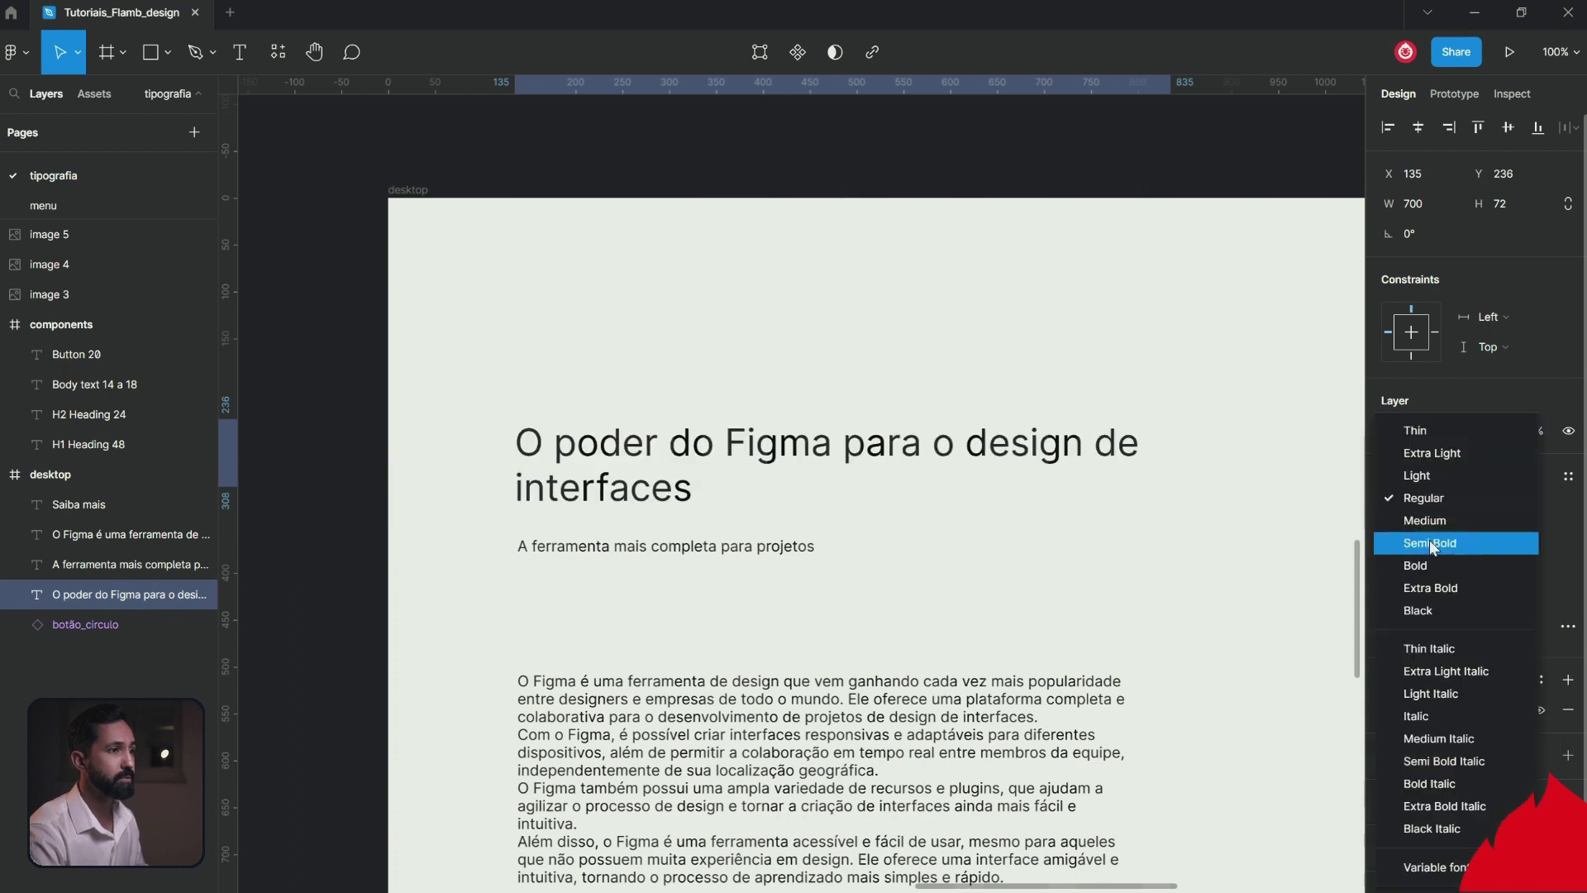
click(1428, 563)
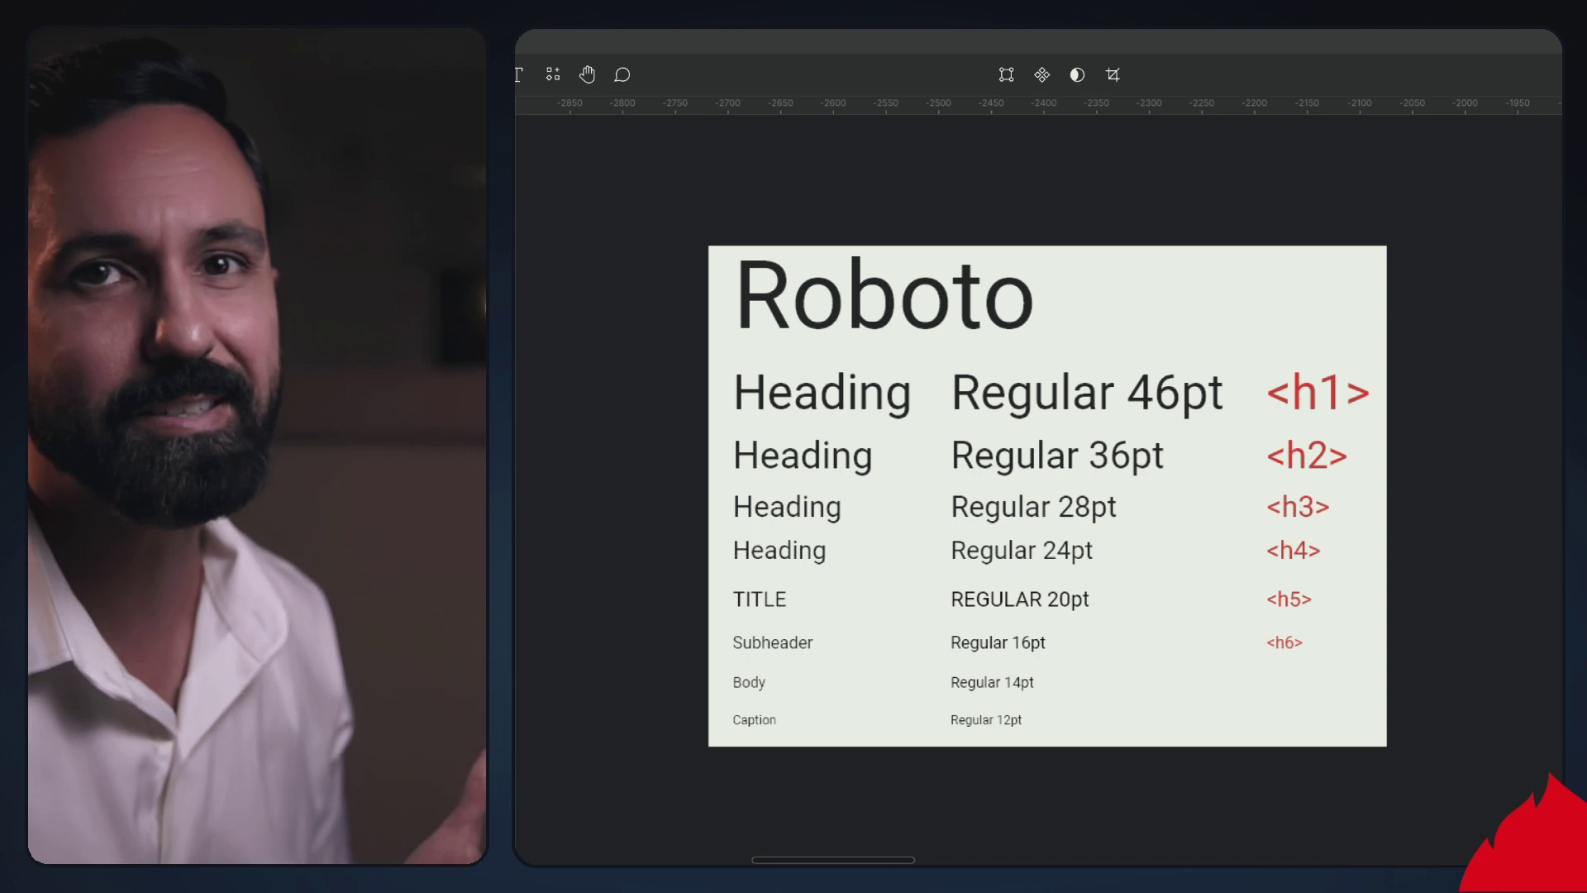
Zoom out to reveal the Roboto chart, CSS snippet, text-style table and components frame.
scroll(804, 263, up, 1)
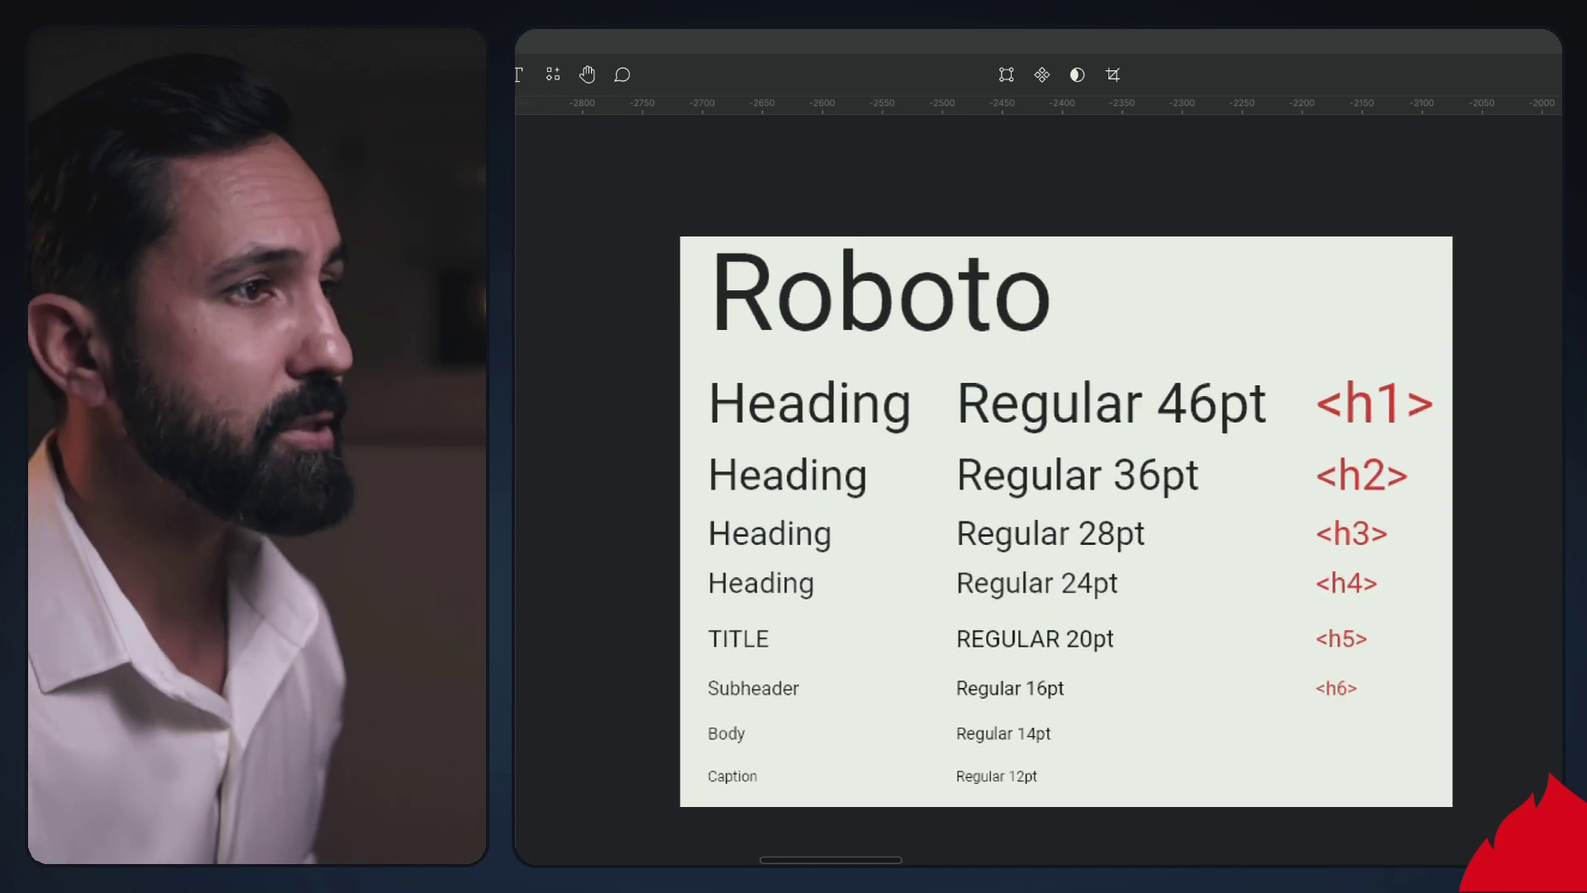
scroll(1178, 452, down, 5)
scroll(1178, 452, down, 3)
scroll(1166, 460, down, 1)
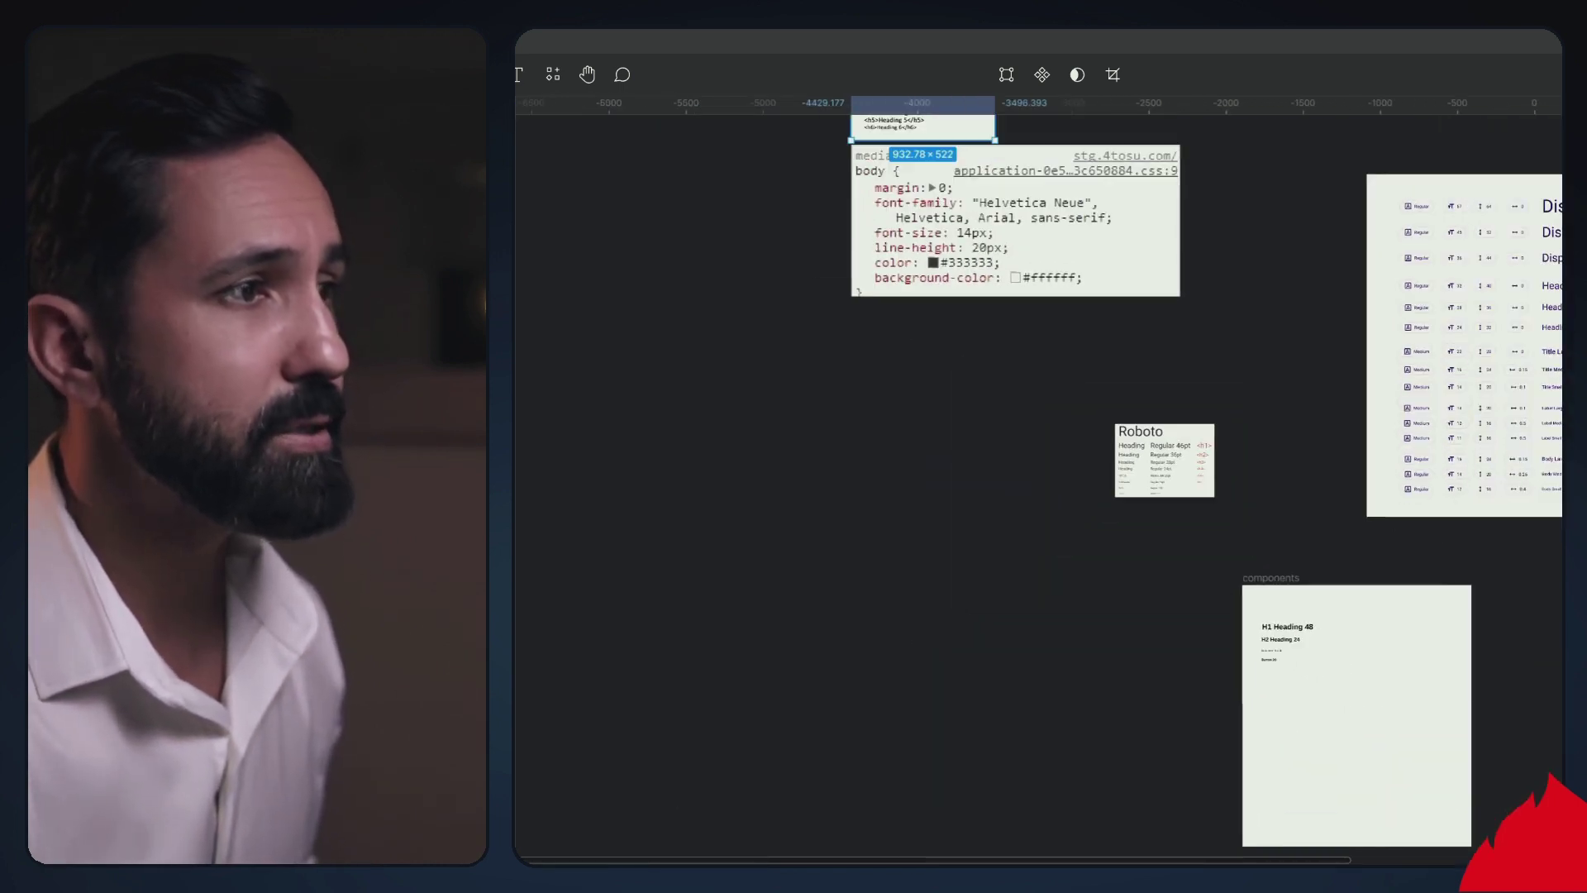
Zoom to the type-scale board, then pan across to the components frame's sample texts.
click(1336, 351)
key(shift+2)
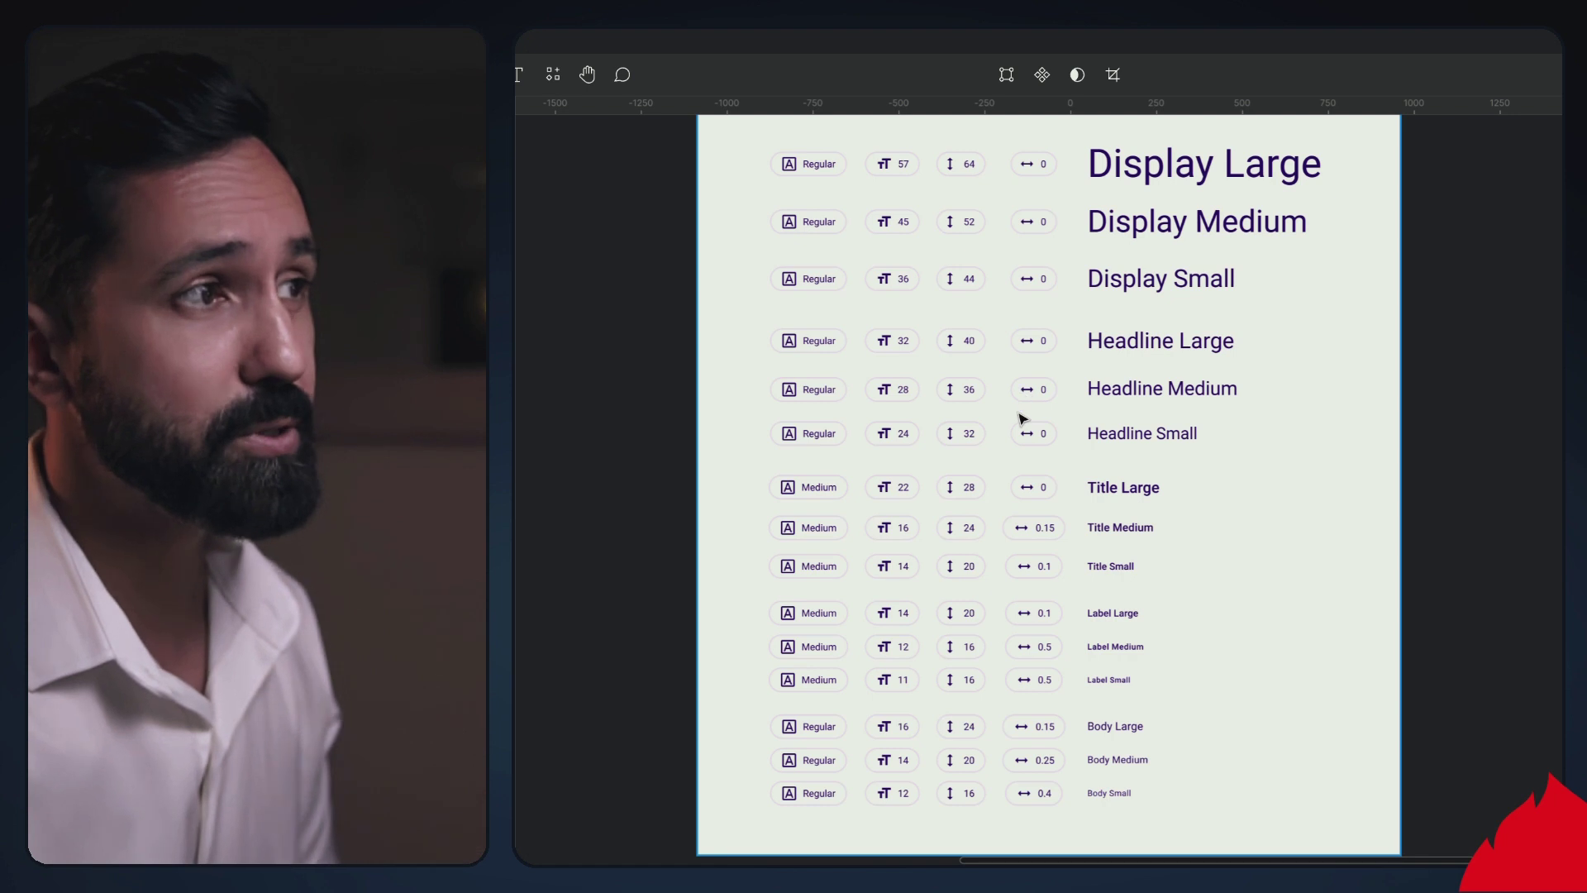
key(space)
drag(857, 428, 1455, 256)
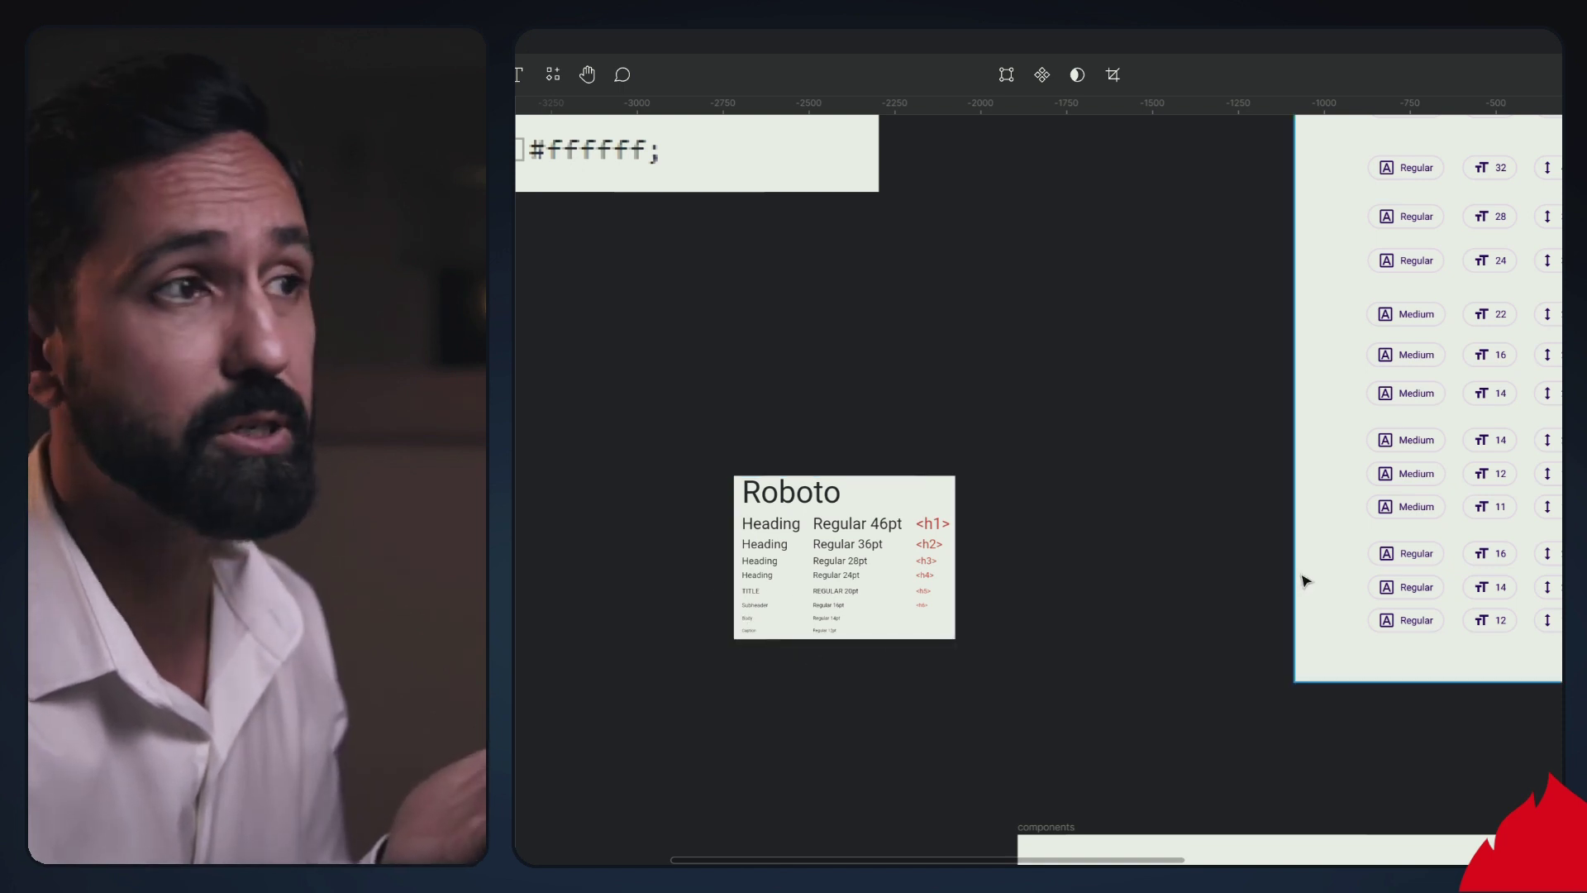
scroll(1417, 432, right, 5)
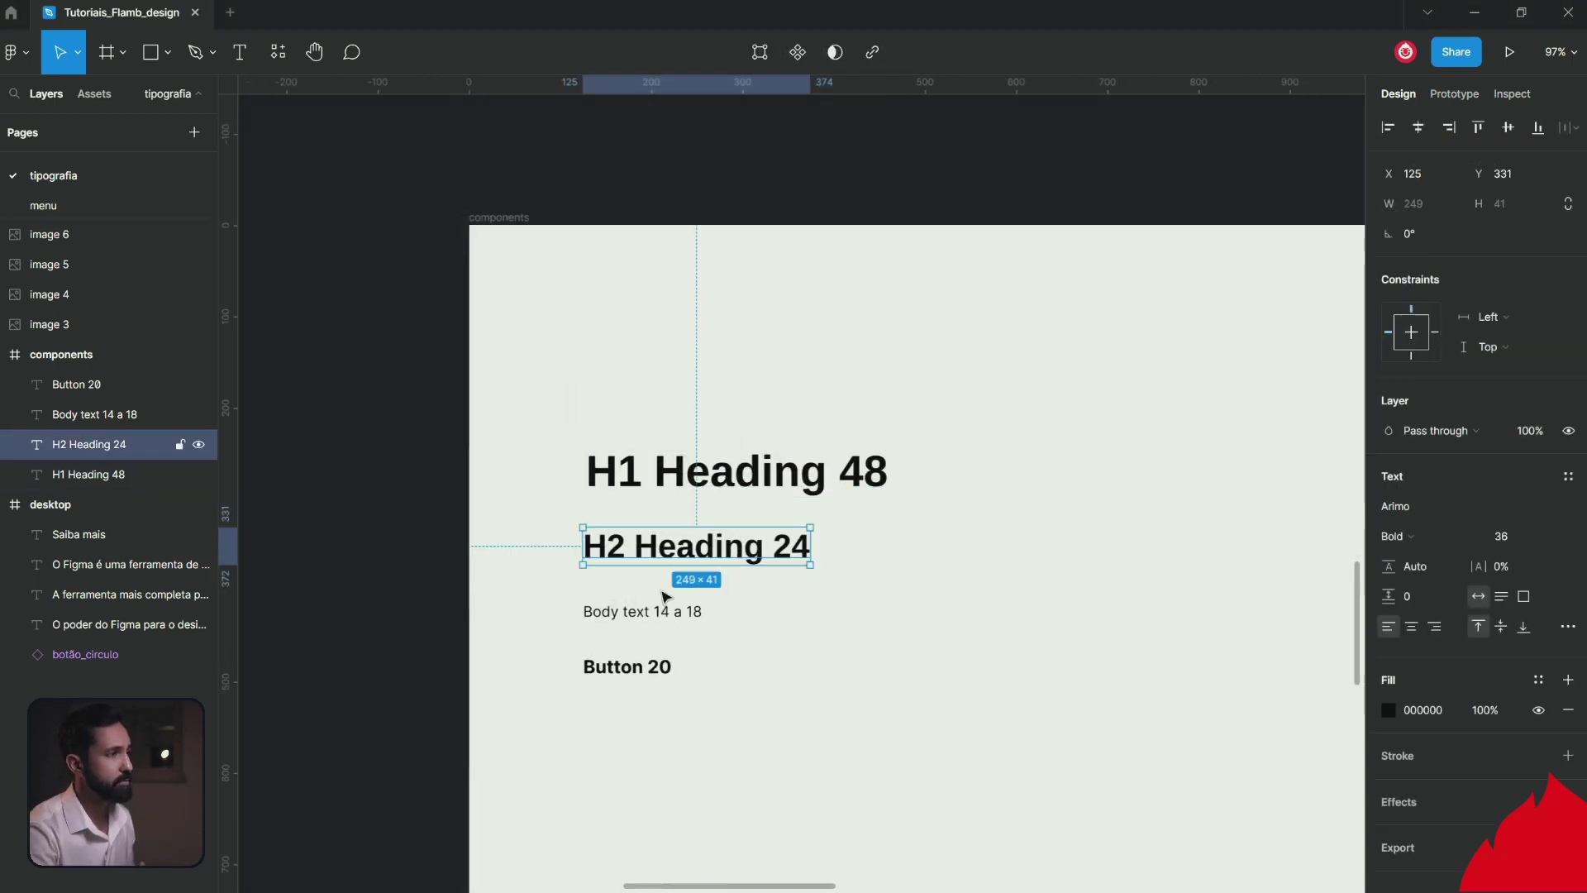
Inspect the samples and change the H2 Heading 24 text to font size 24.
click(649, 614)
click(645, 674)
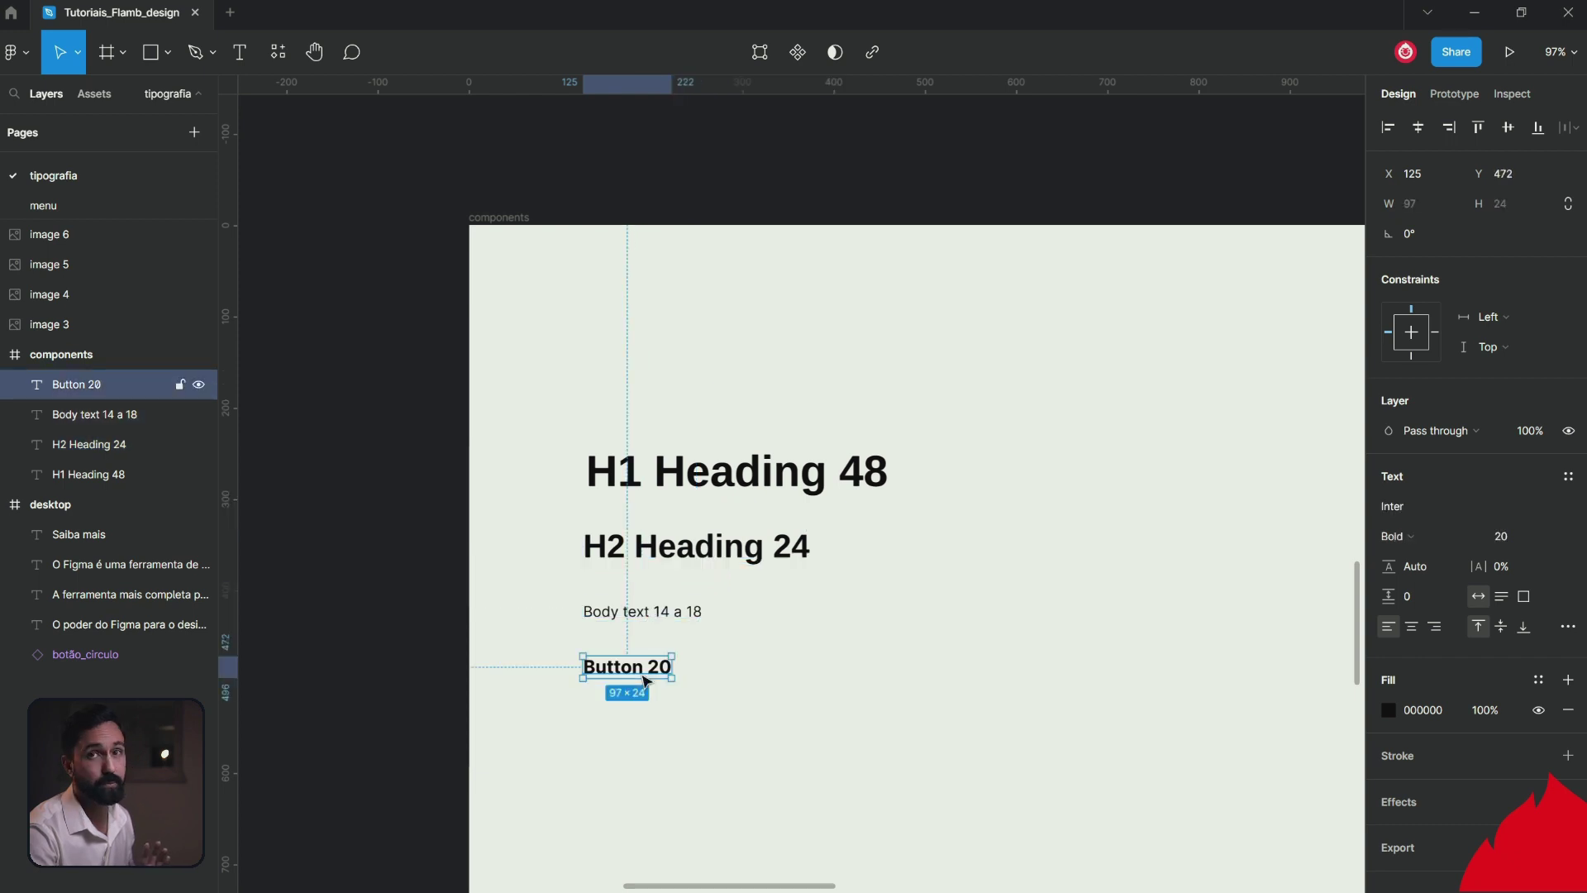
click(730, 494)
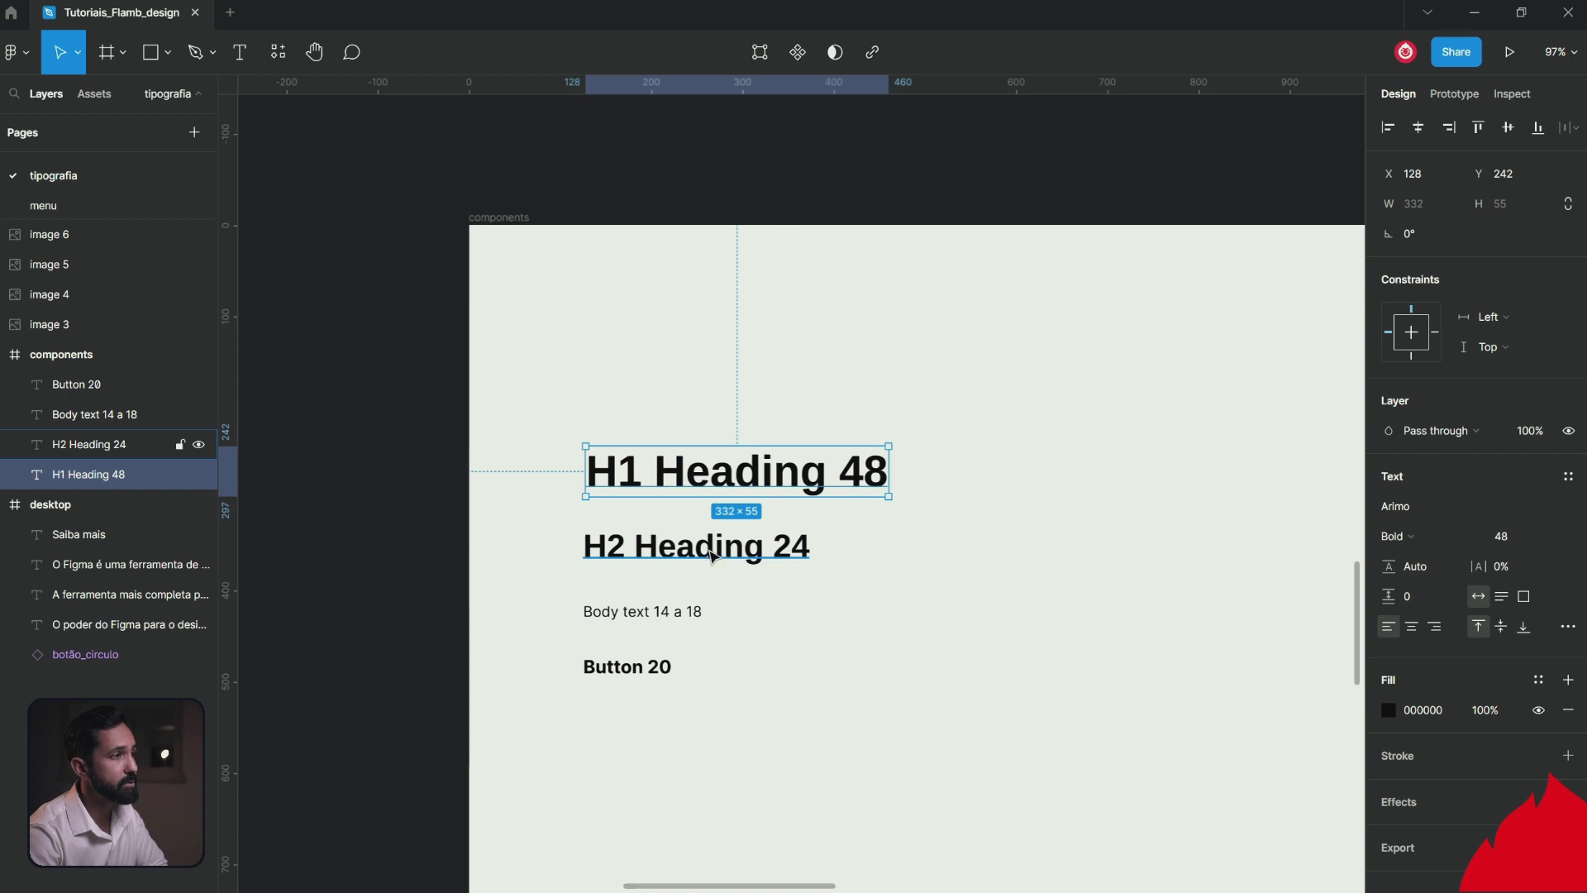
click(750, 552)
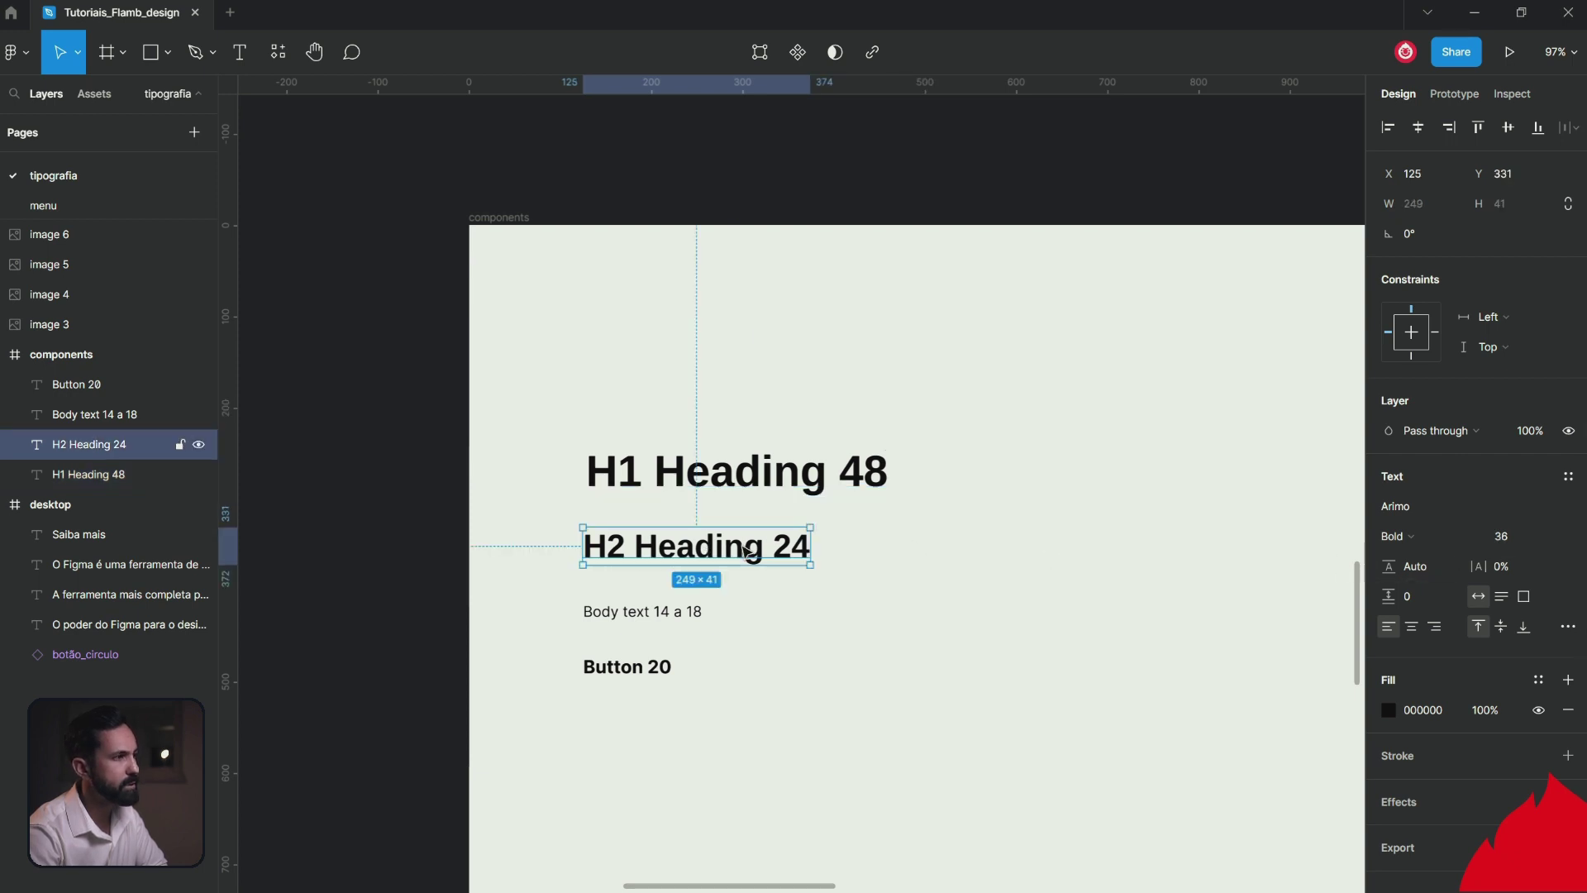
mouse_move(1513, 536)
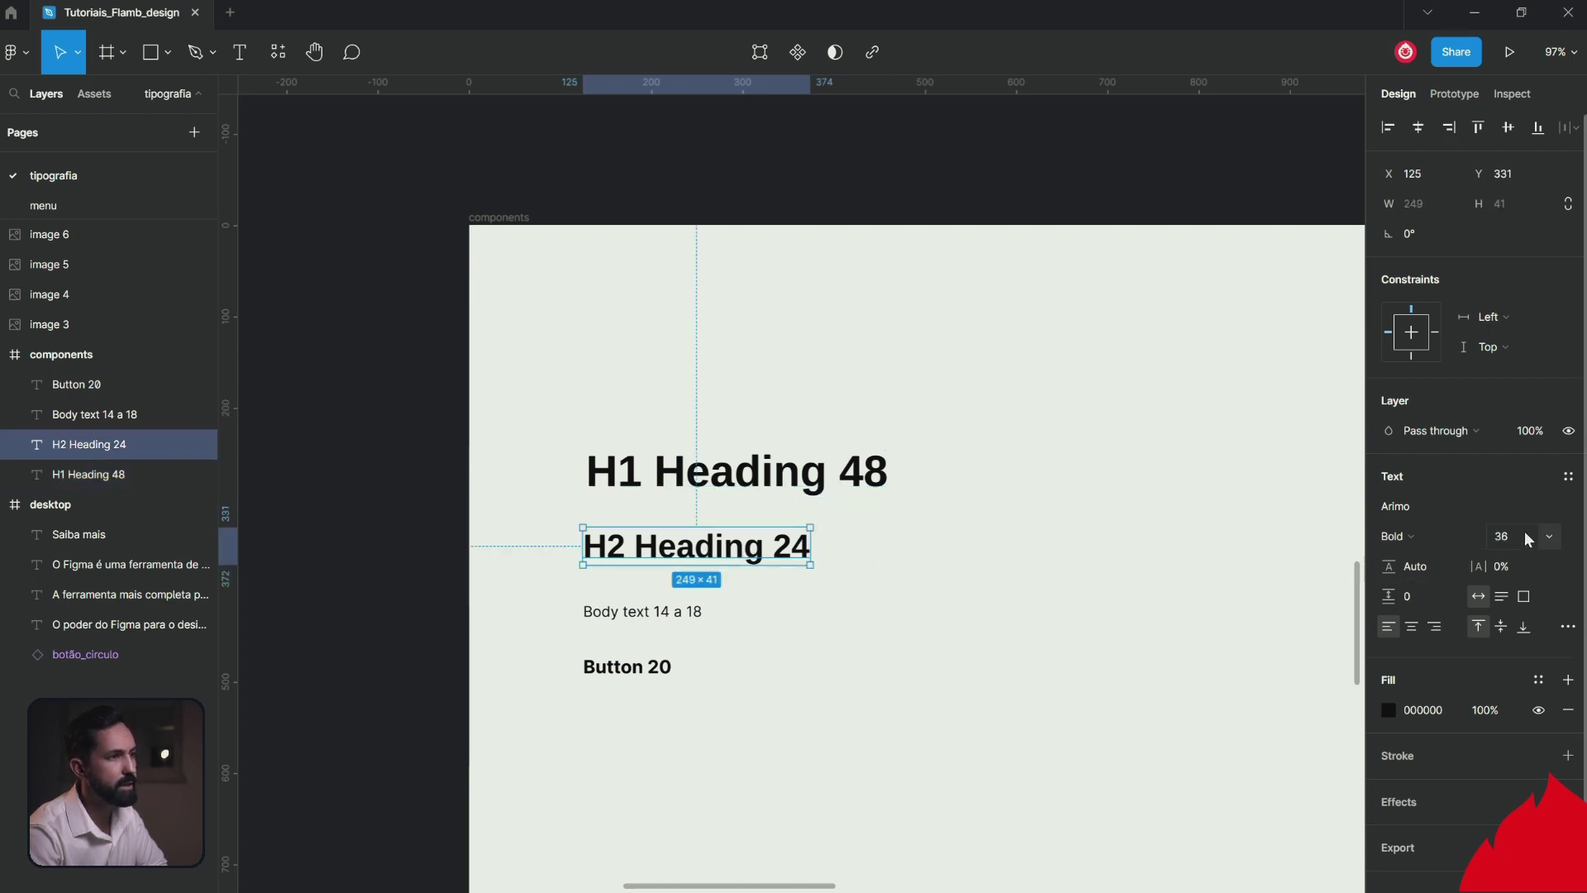
click(1568, 542)
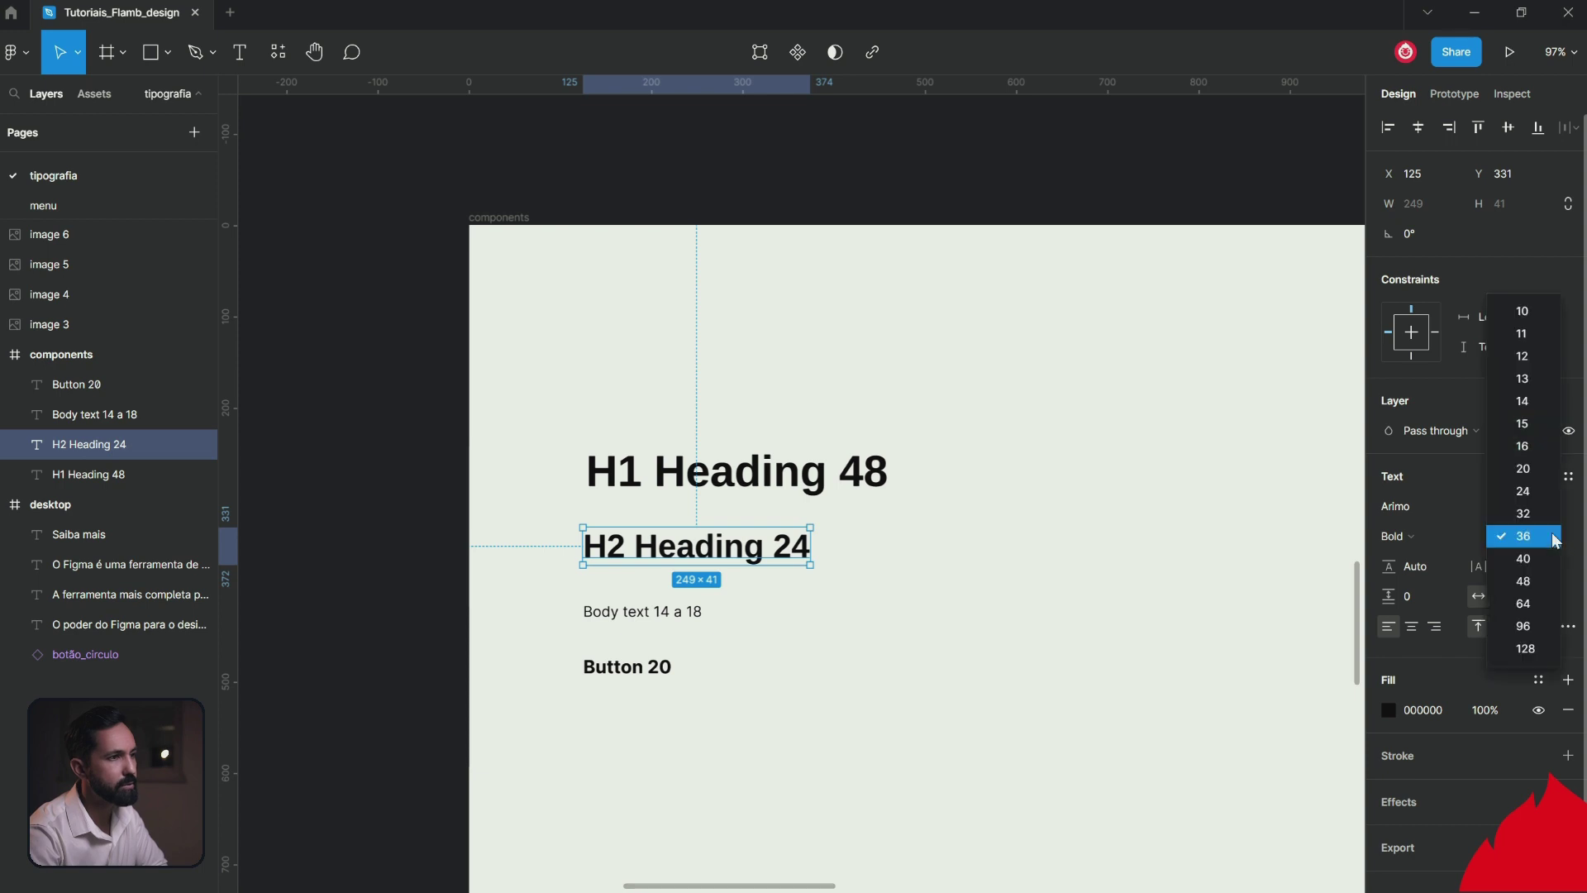
click(1523, 493)
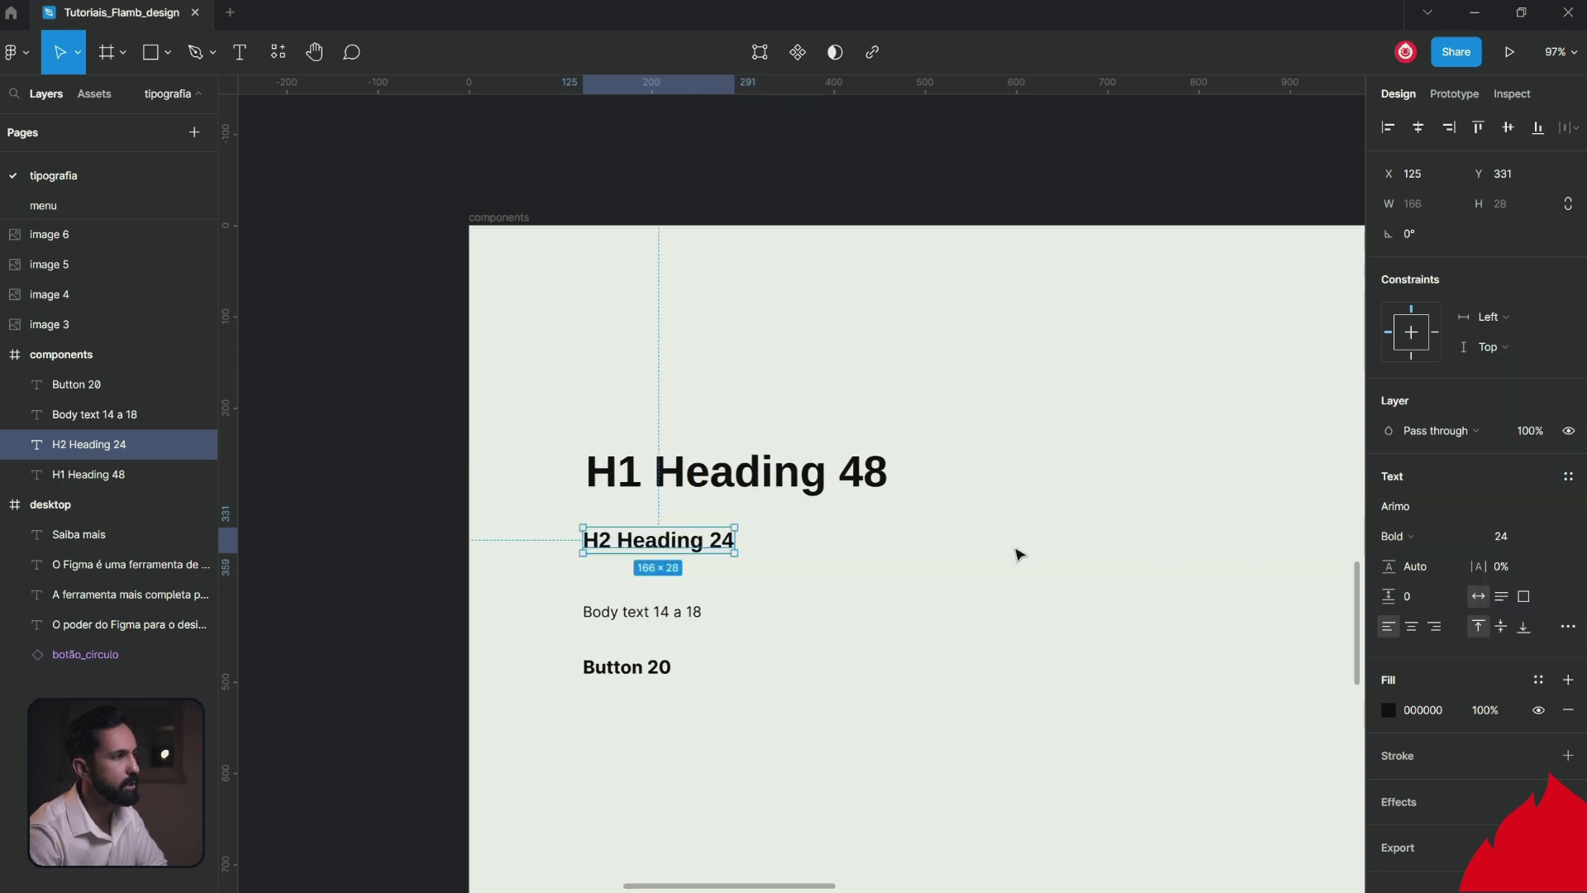
Review the Body, Button 20, H1 and H2 samples' text settings.
click(703, 615)
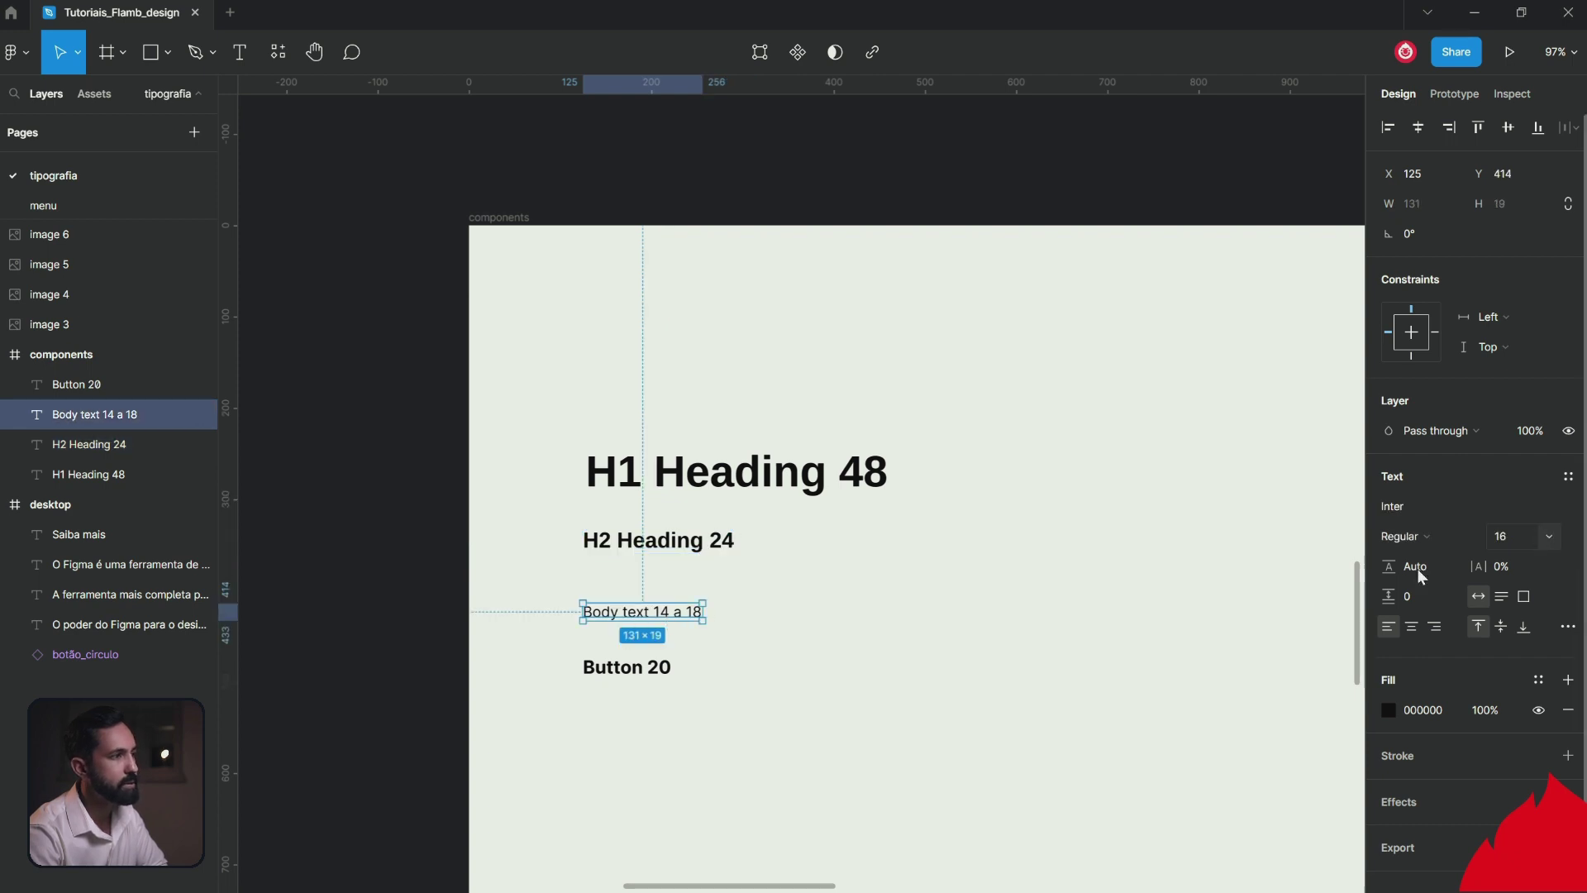
click(650, 673)
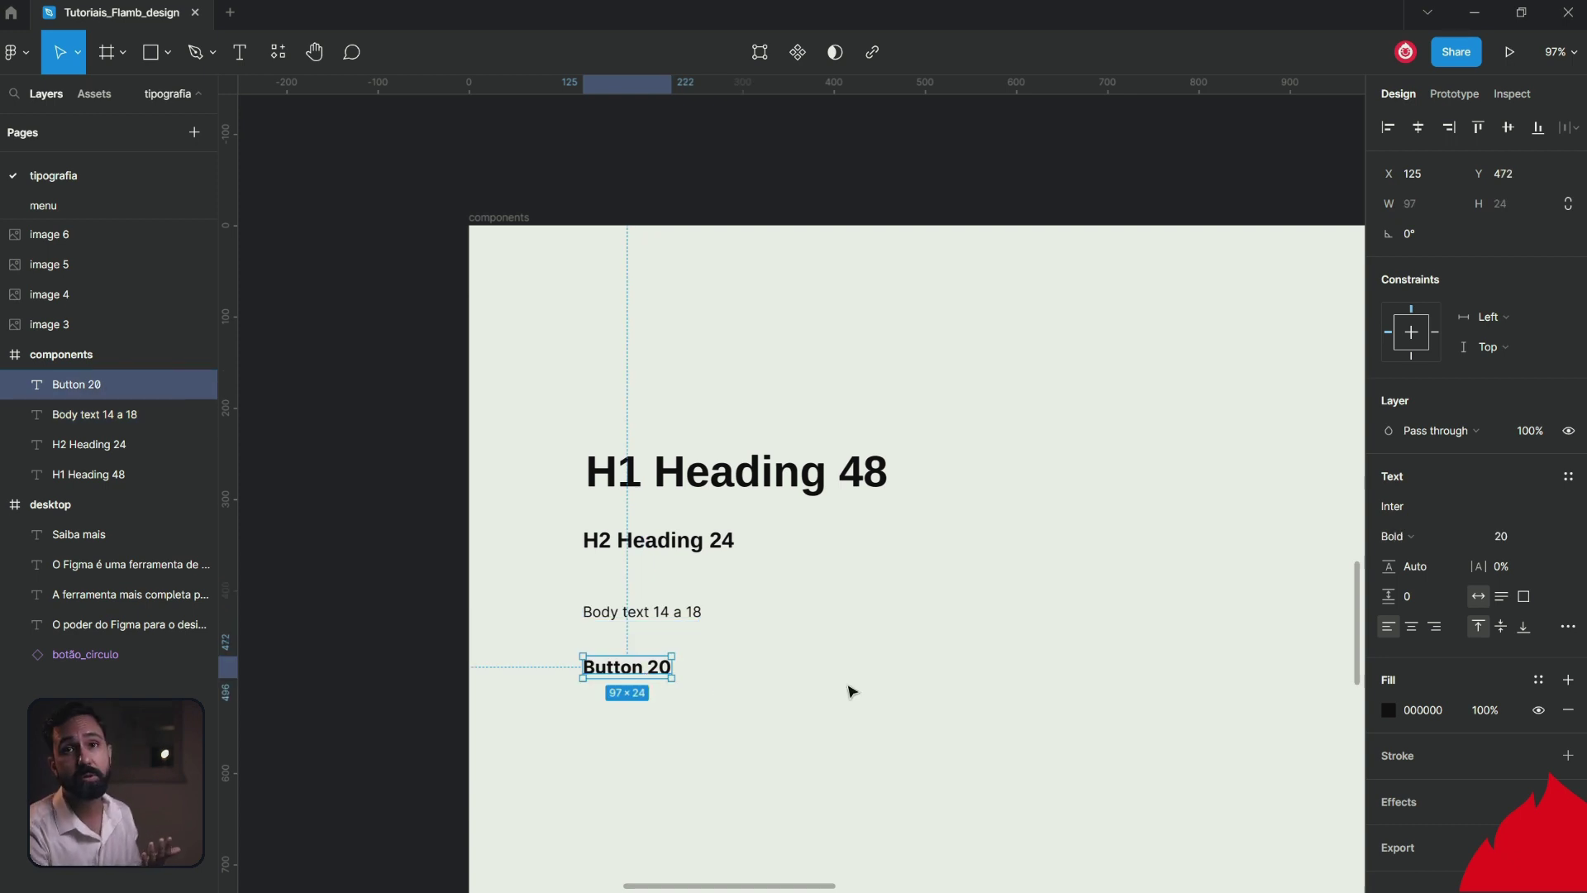
click(777, 475)
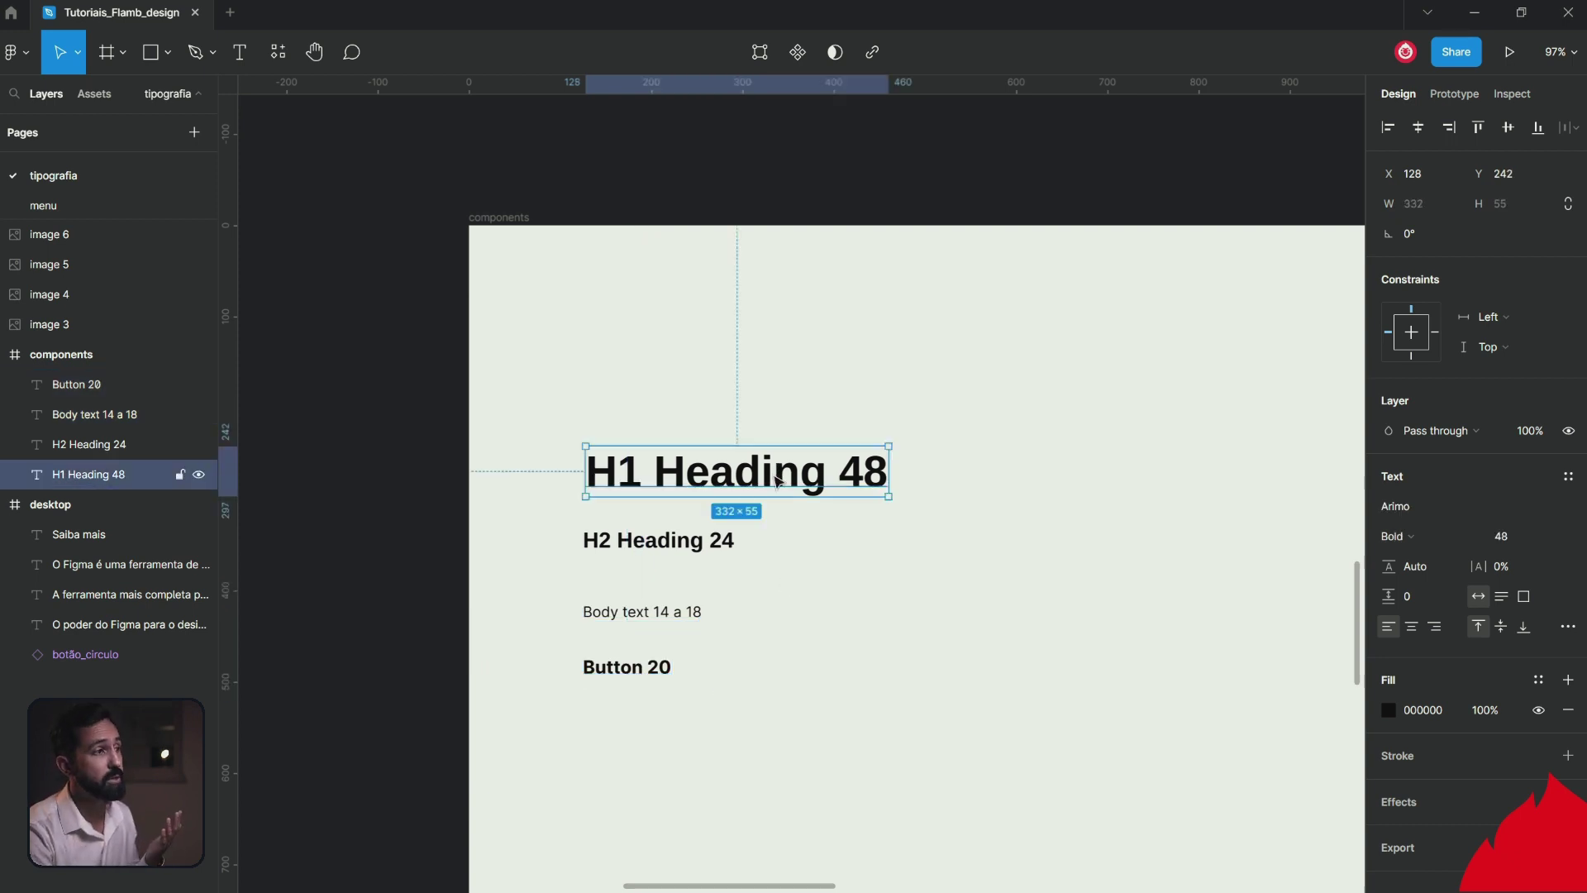
click(701, 550)
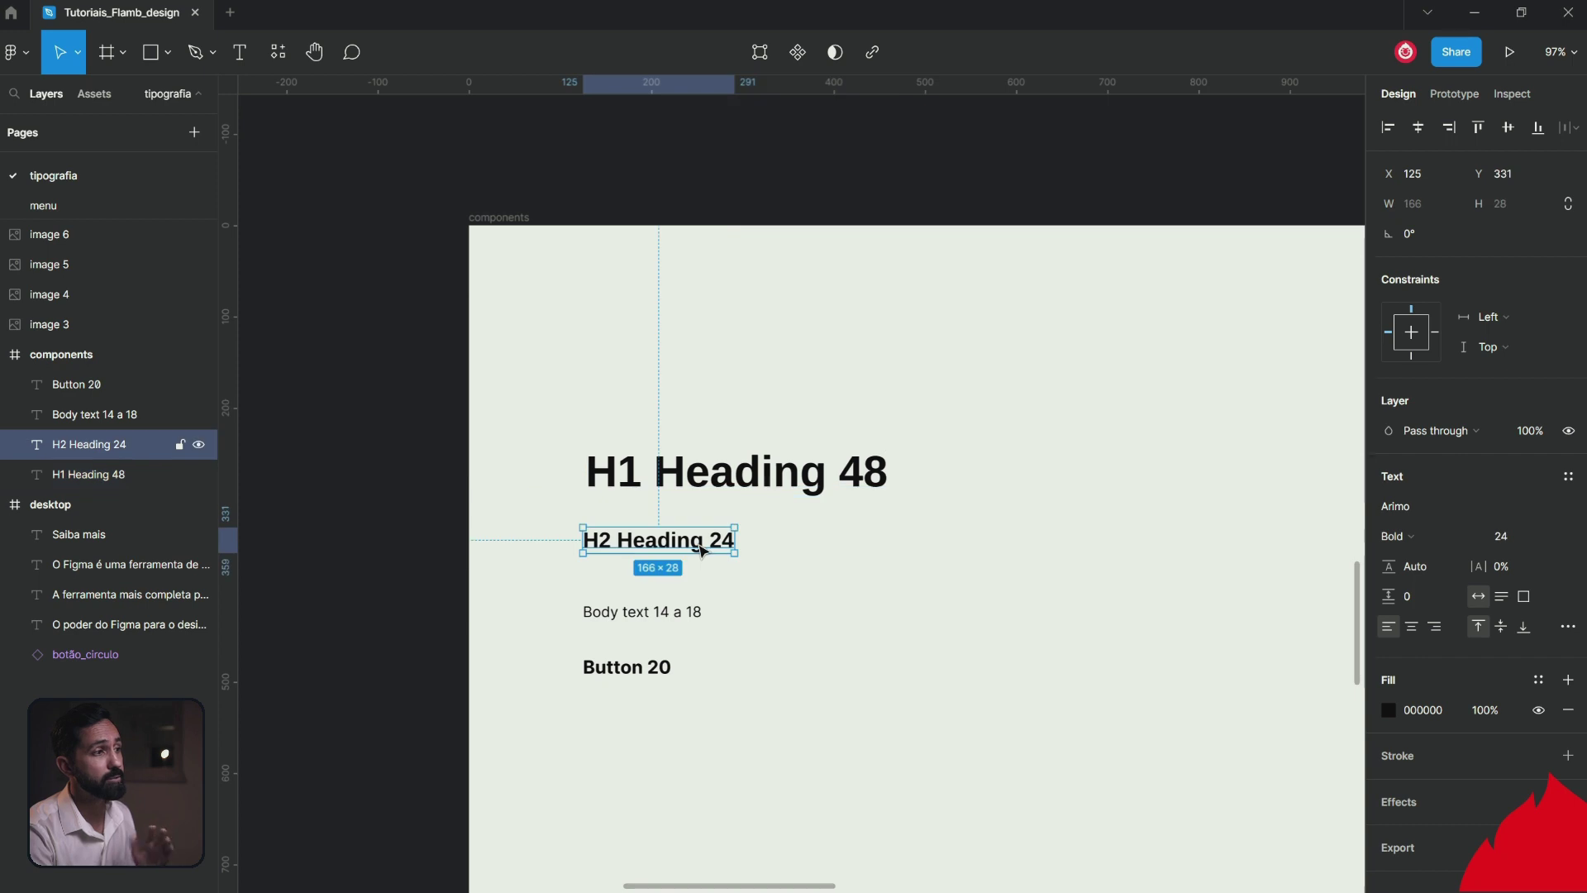
click(675, 613)
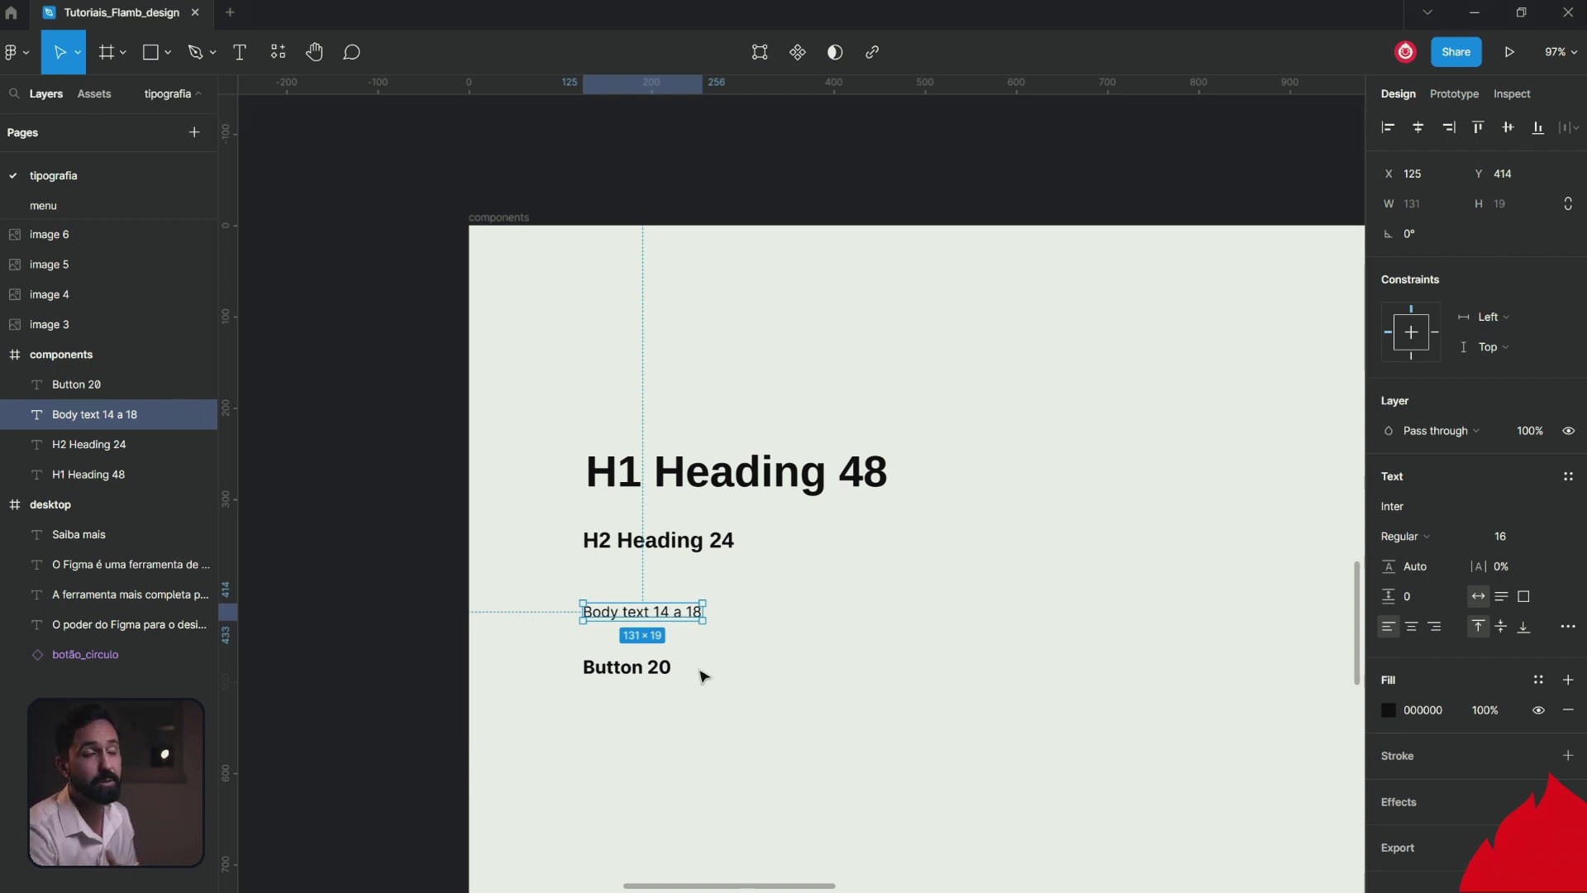
click(767, 493)
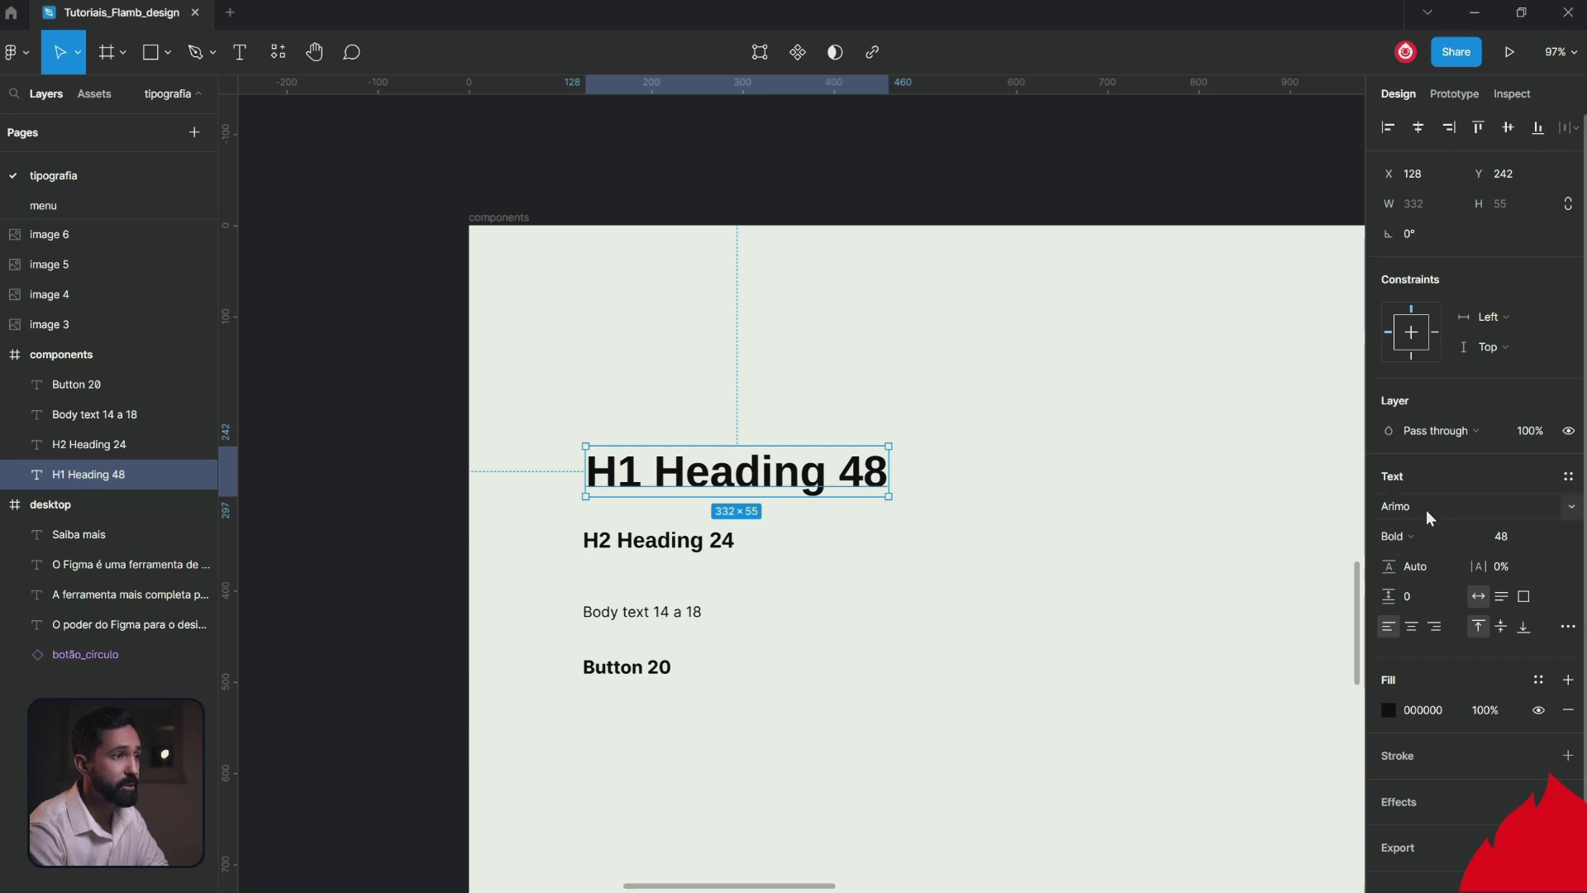
click(697, 544)
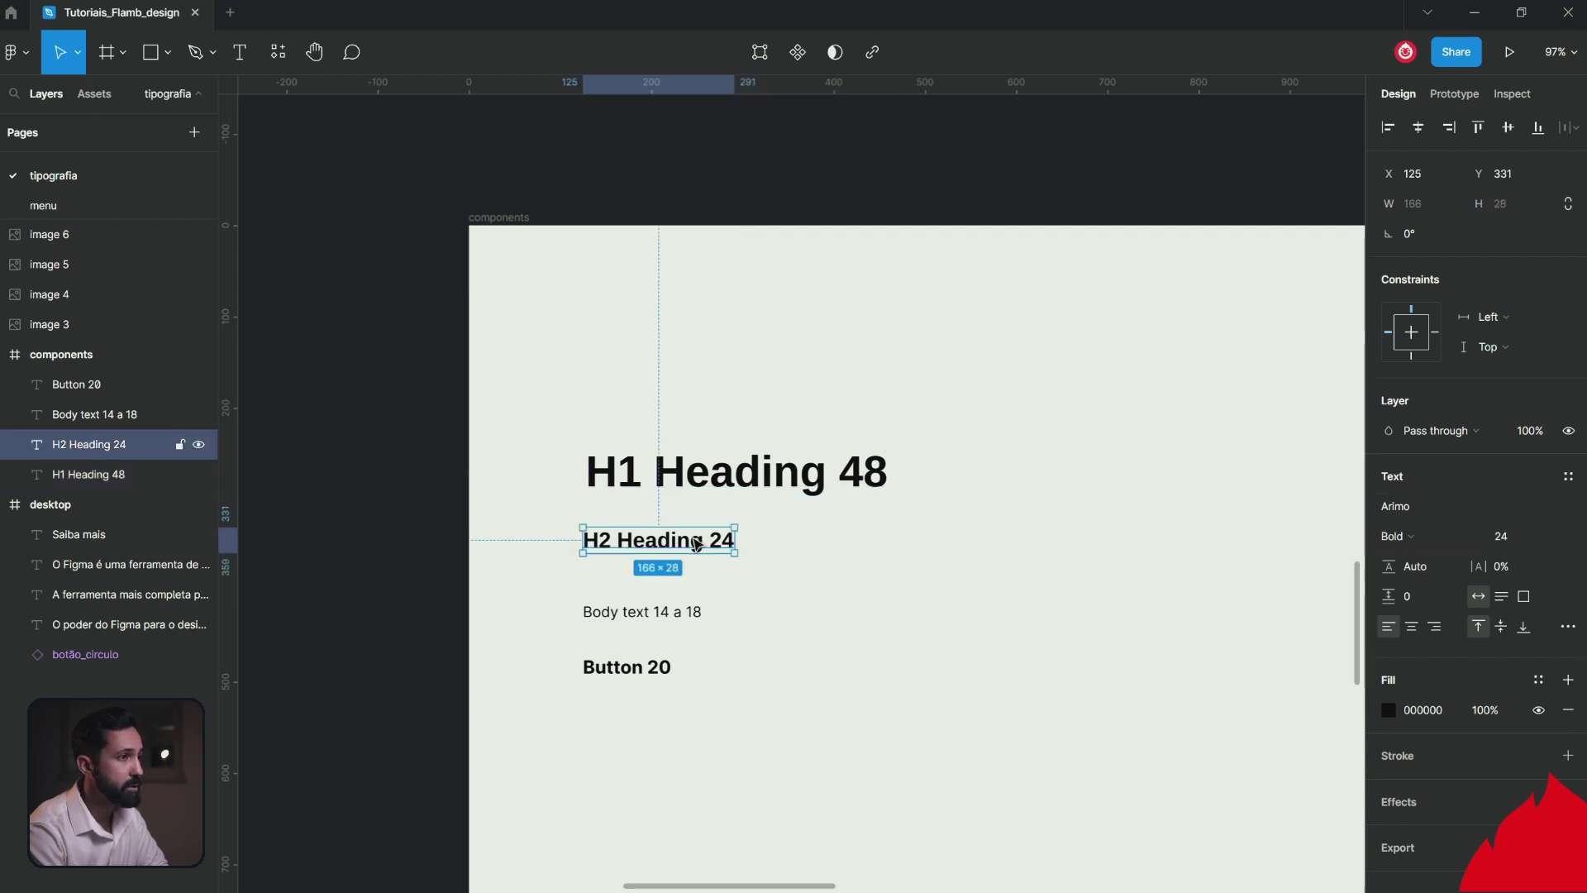
click(737, 492)
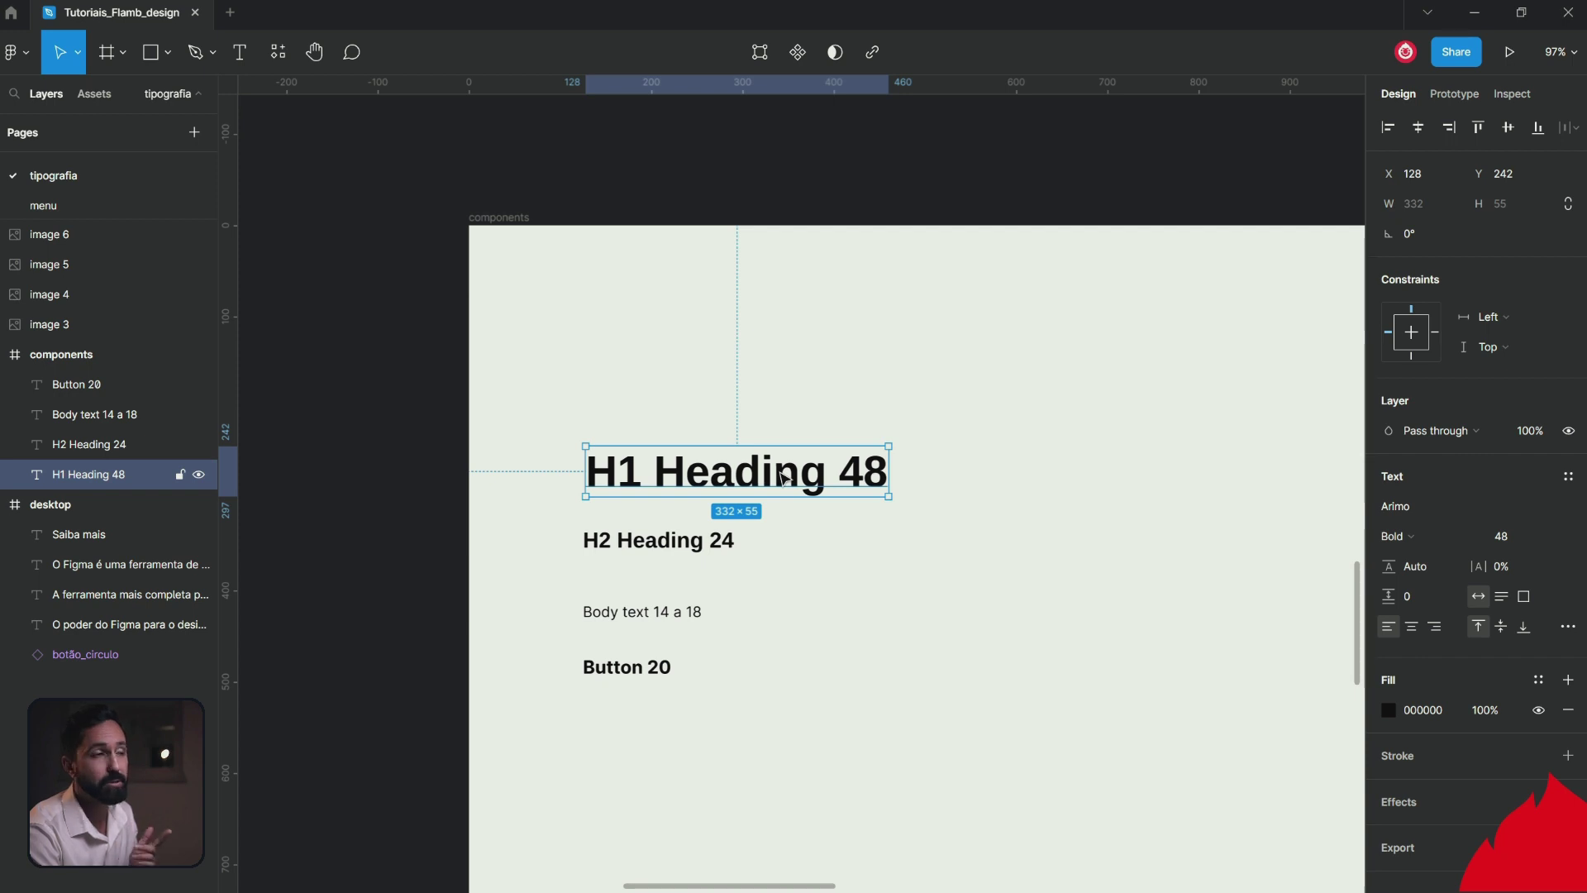
click(690, 551)
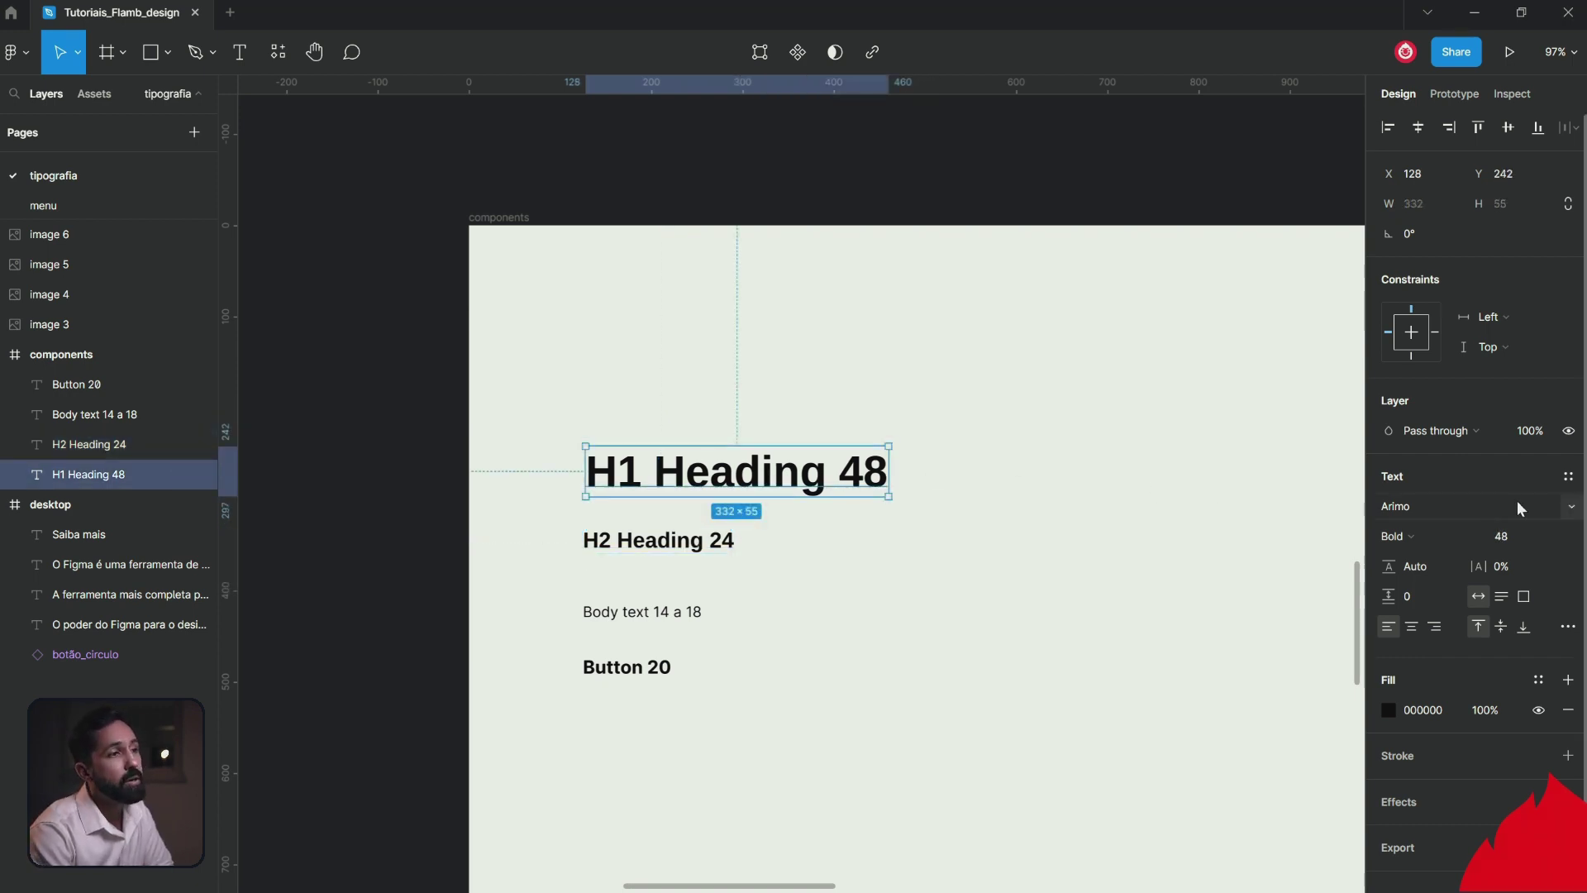
Save the H1 Heading 48 text's 48/Auto formatting as a new local text style 'H1'.
click(1569, 478)
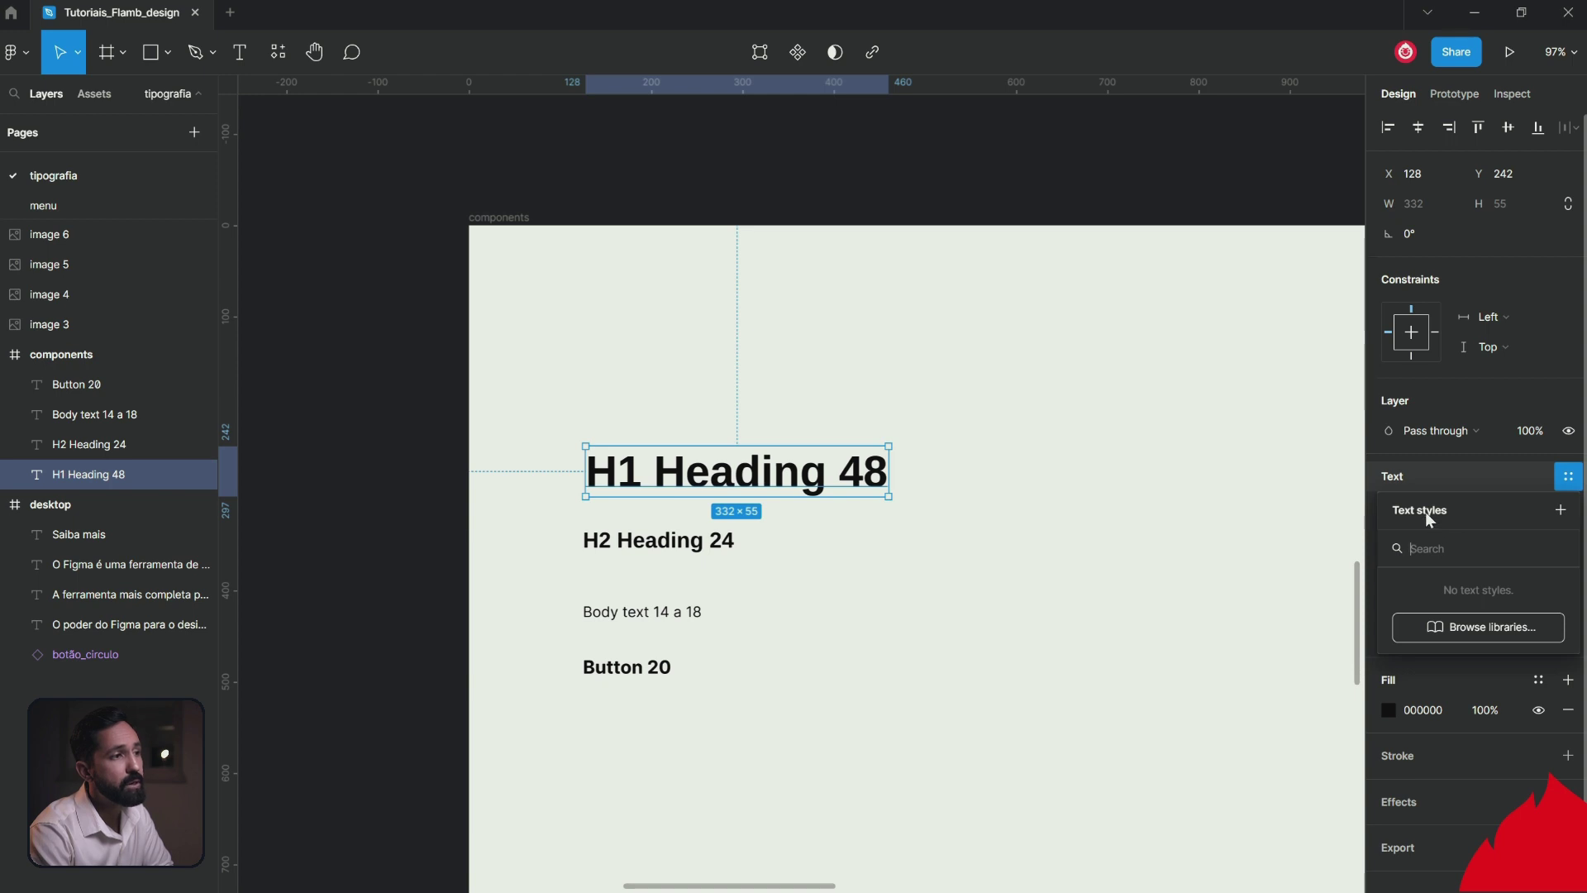
click(1562, 510)
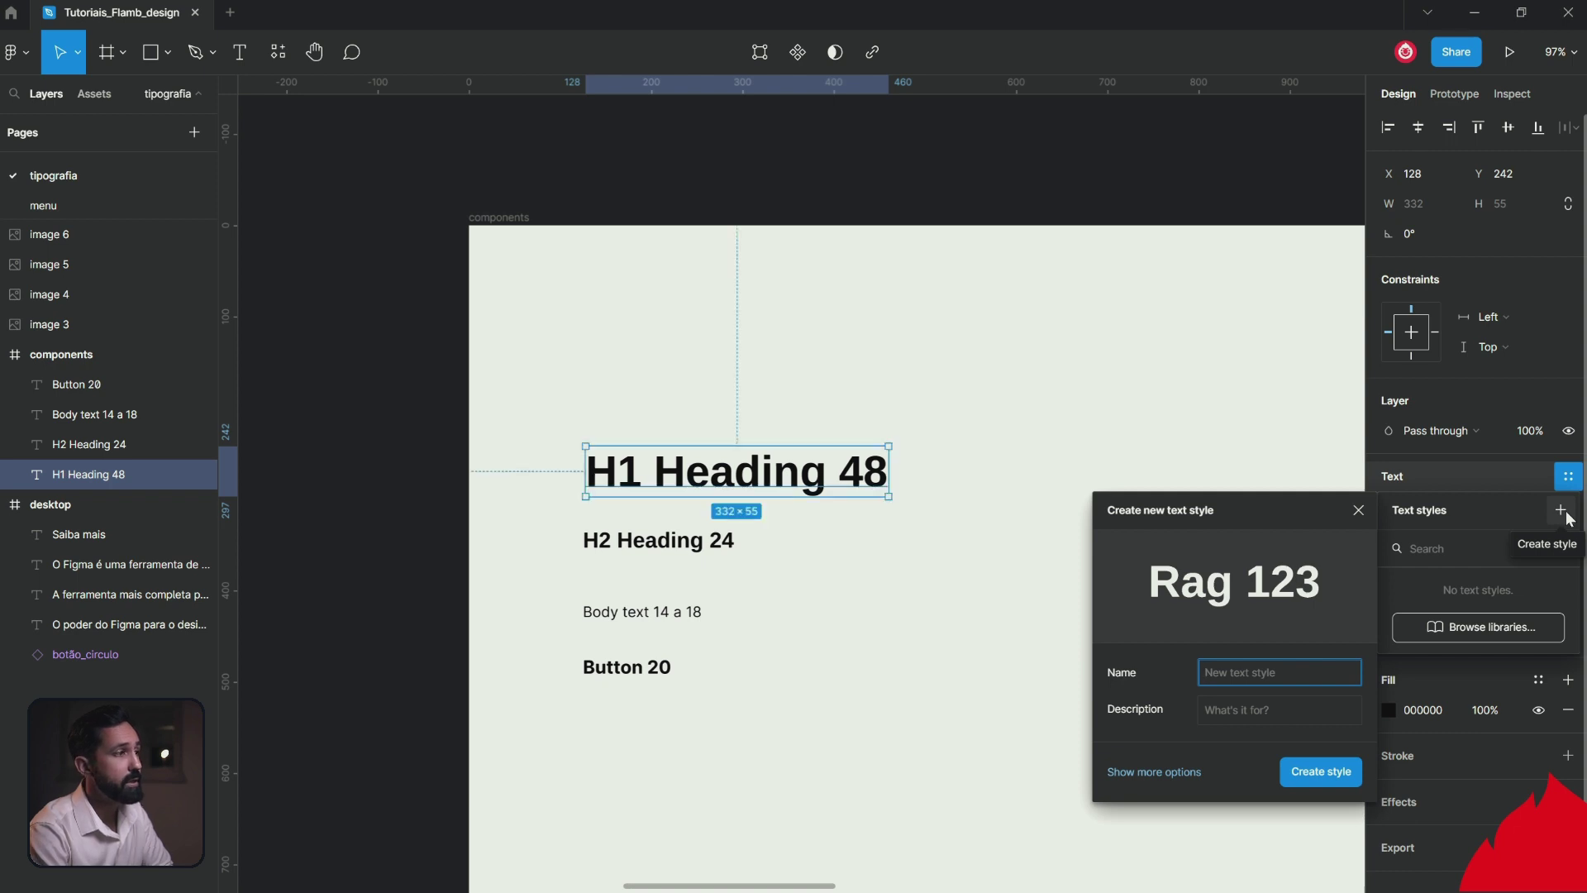
text(H)
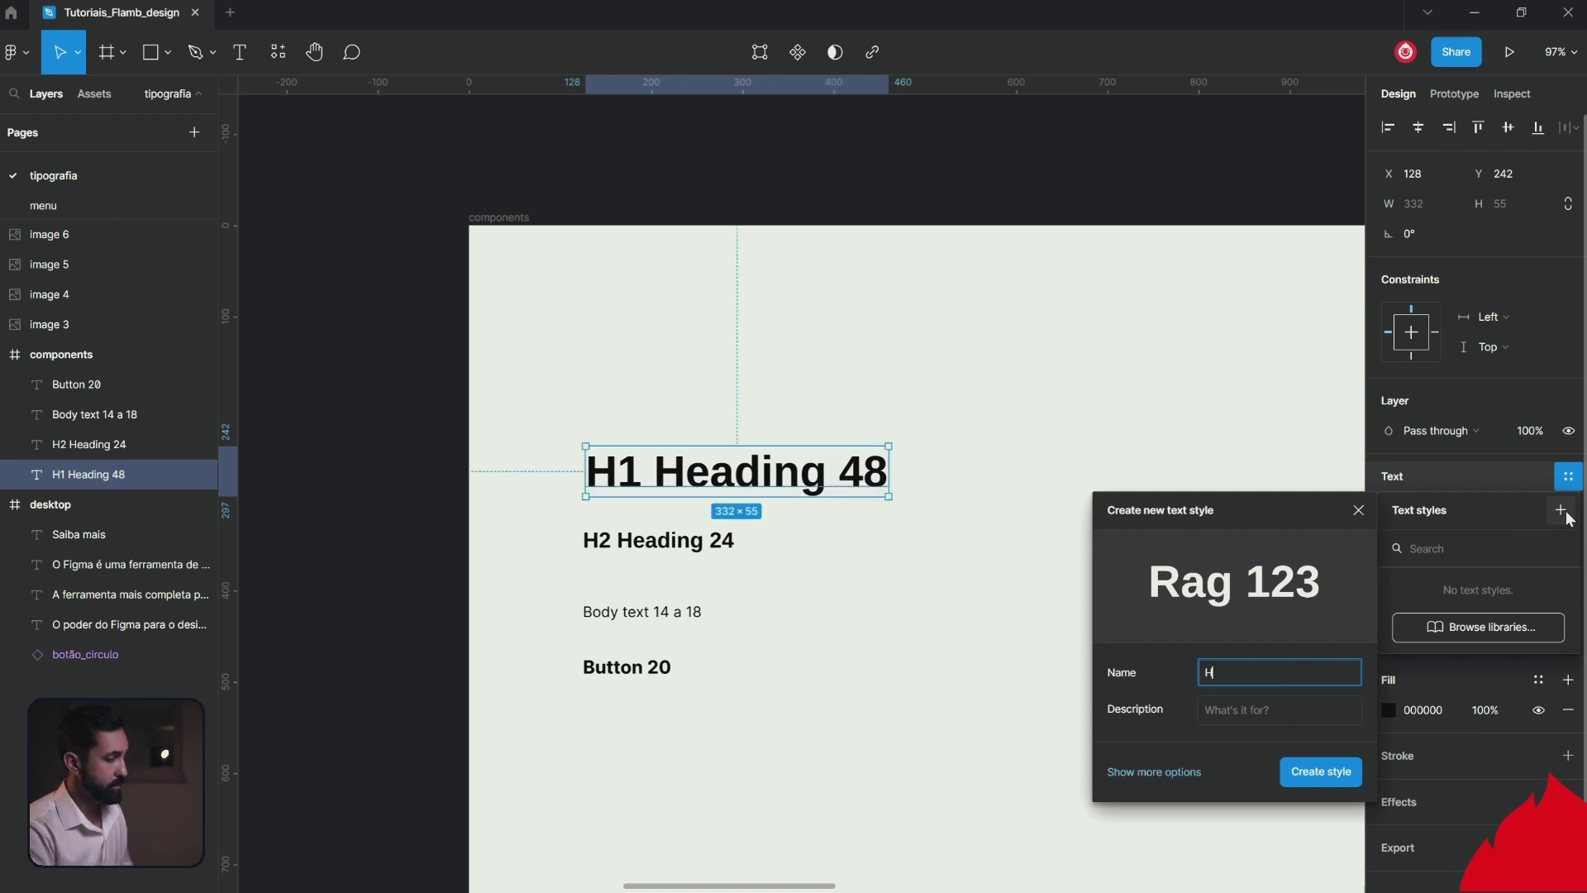
text(1)
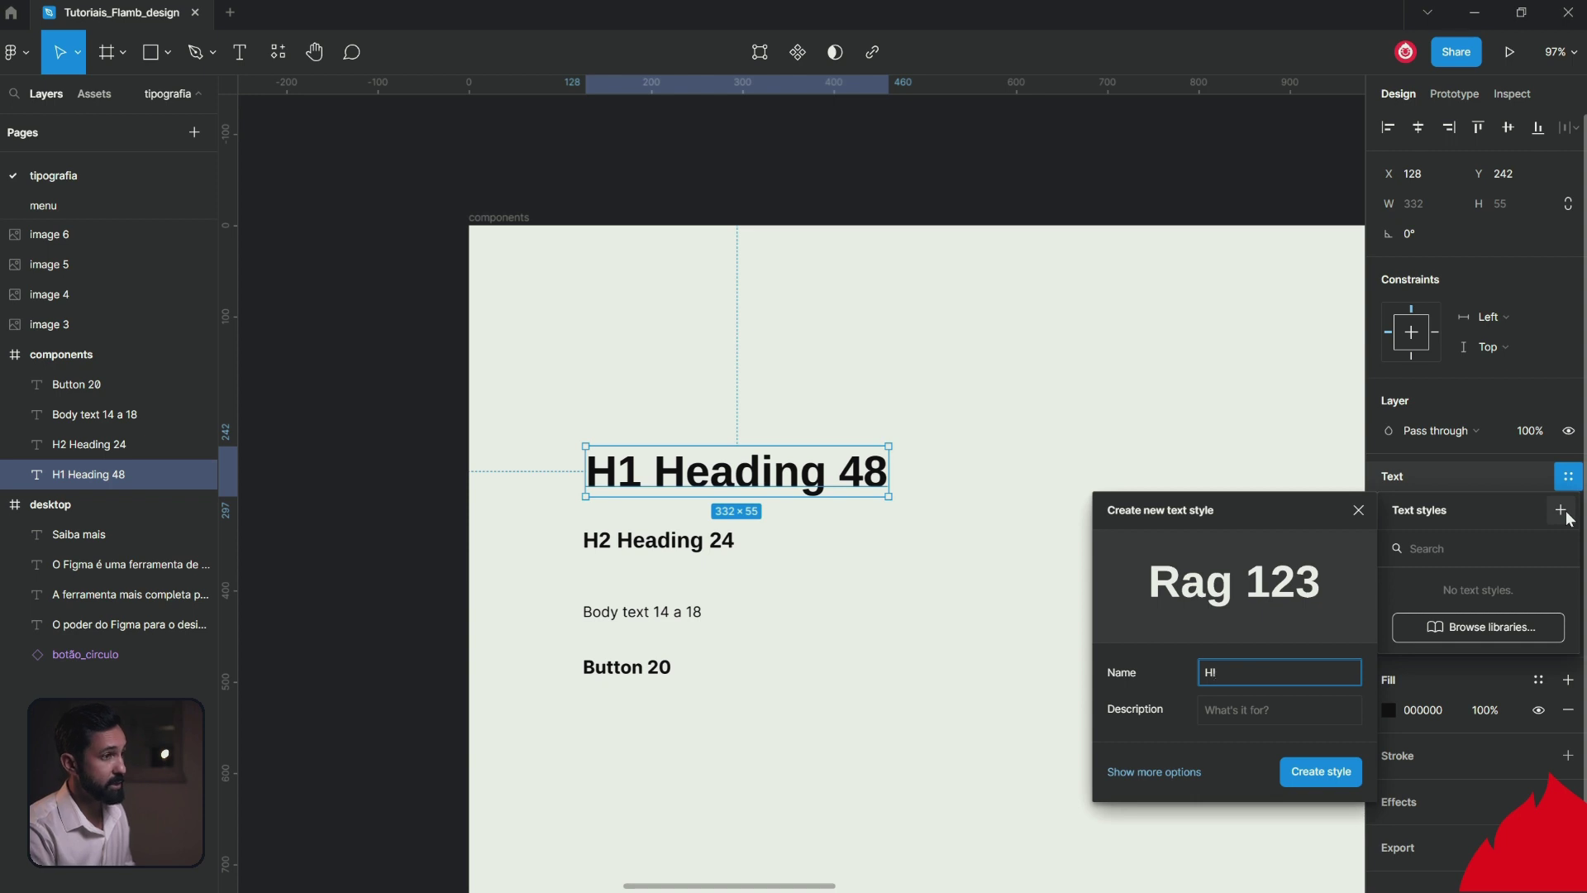
key(BackSpace)
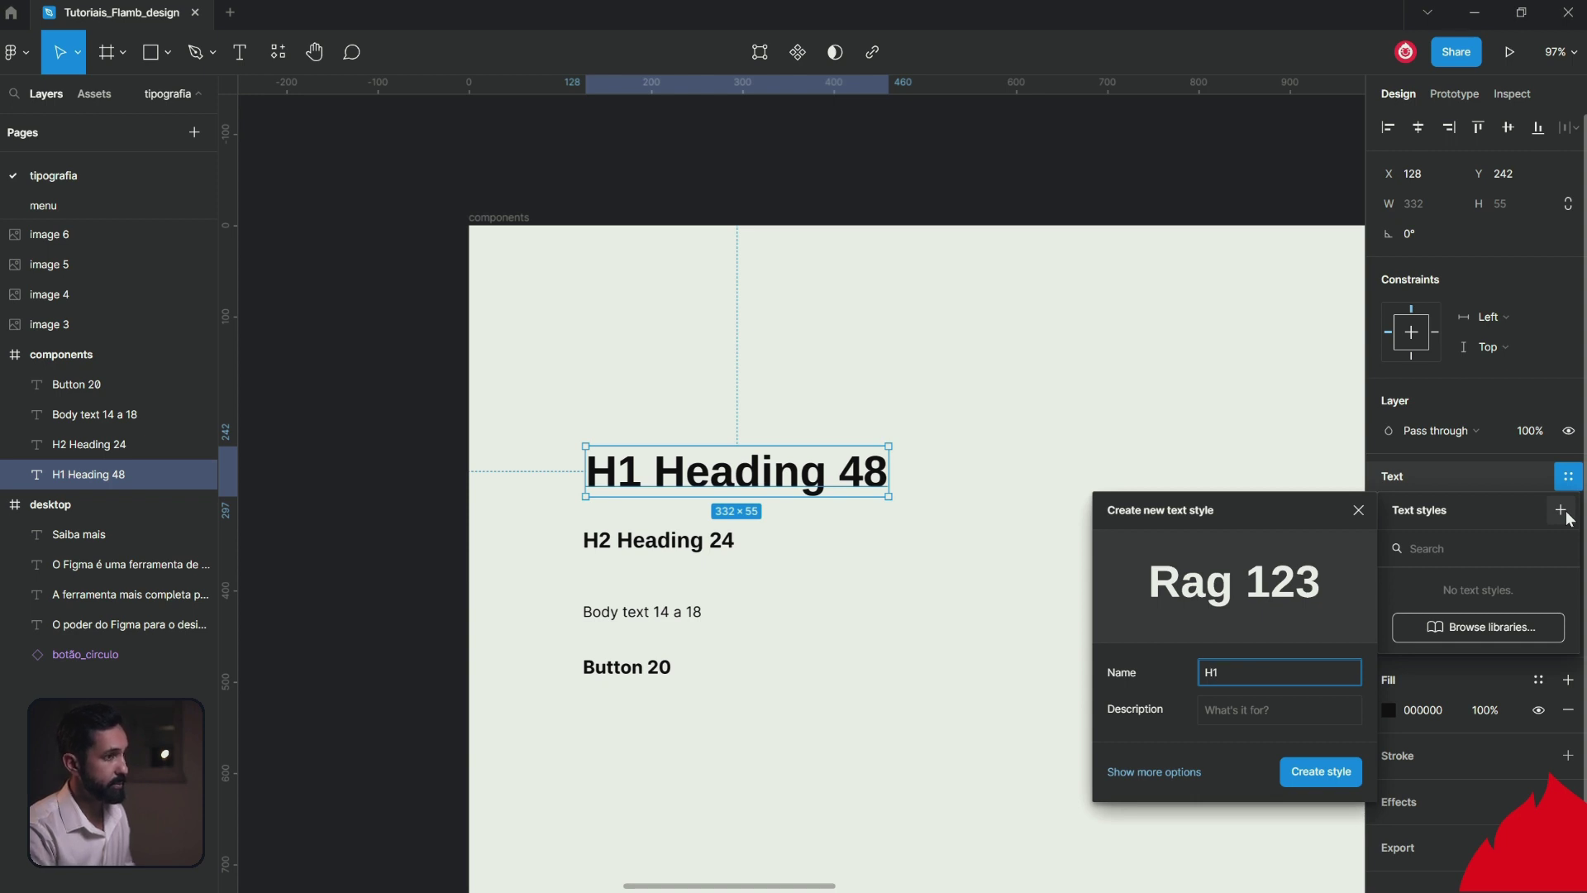
click(1321, 774)
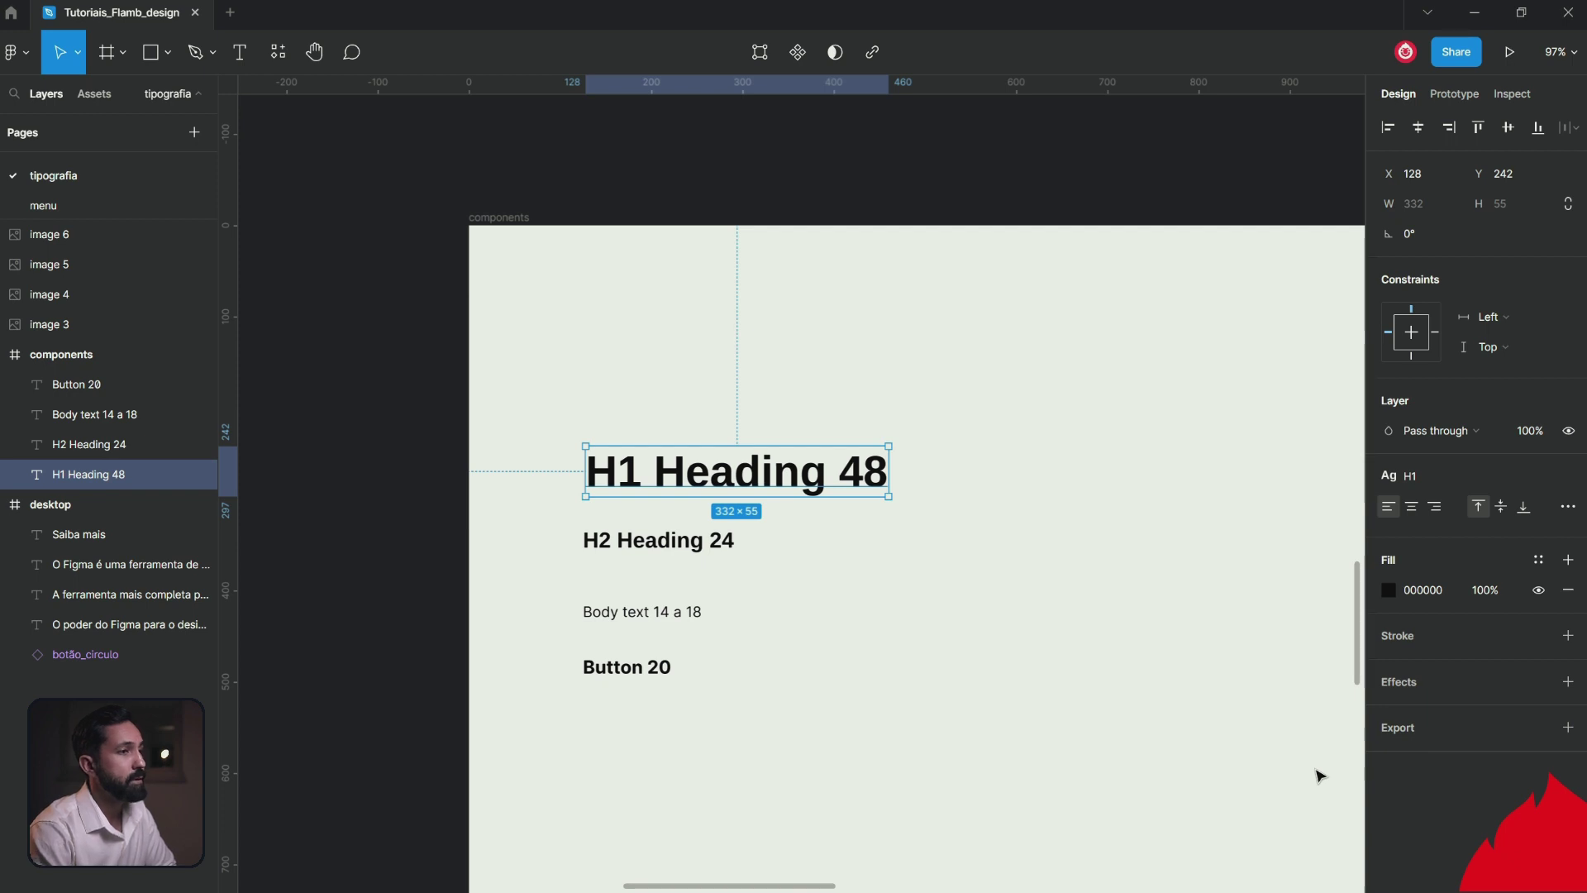
click(1184, 569)
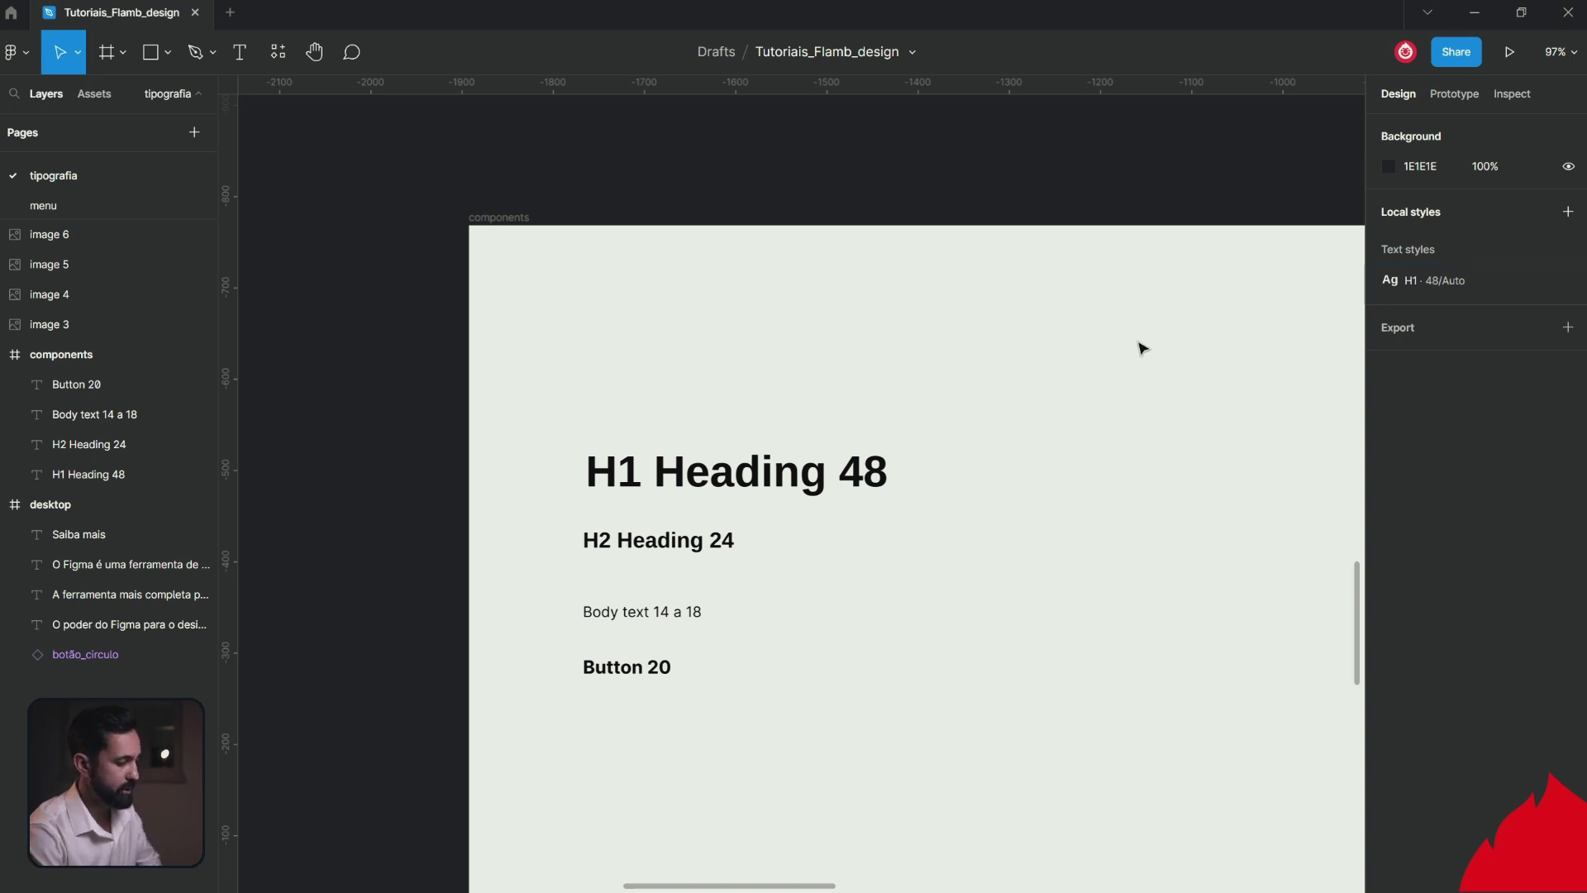
key(t)
click(1070, 344)
text(bsfbbb)
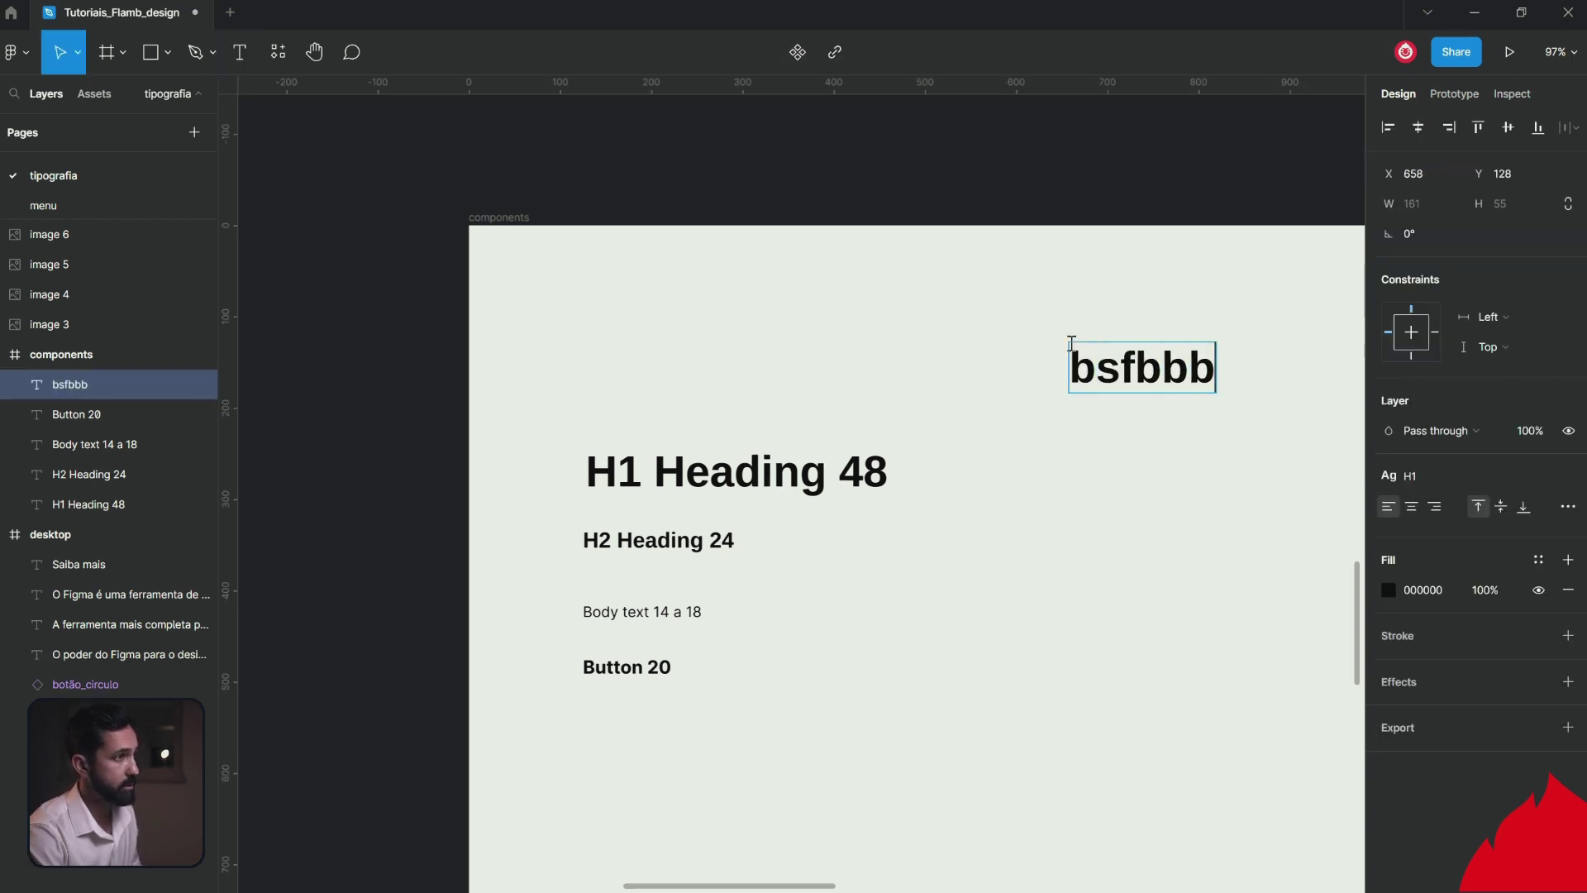
key(Escape)
key(Escape)
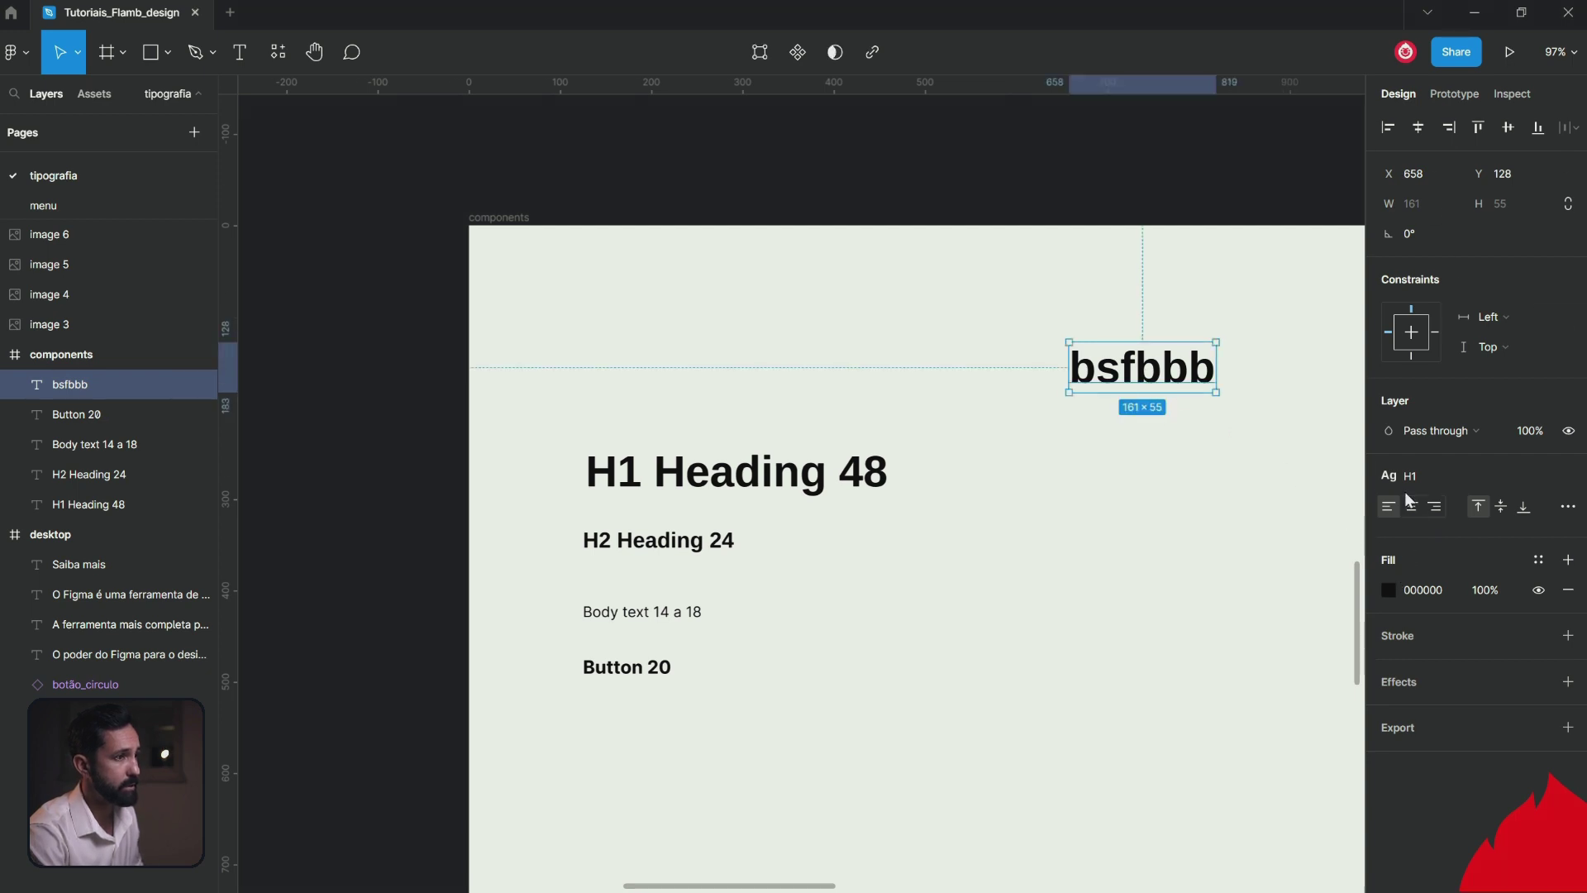
key(Delete)
click(680, 616)
mouse_move(680, 616)
mouse_down()
mouse_move(1091, 451)
mouse_move(1141, 339)
mouse_up()
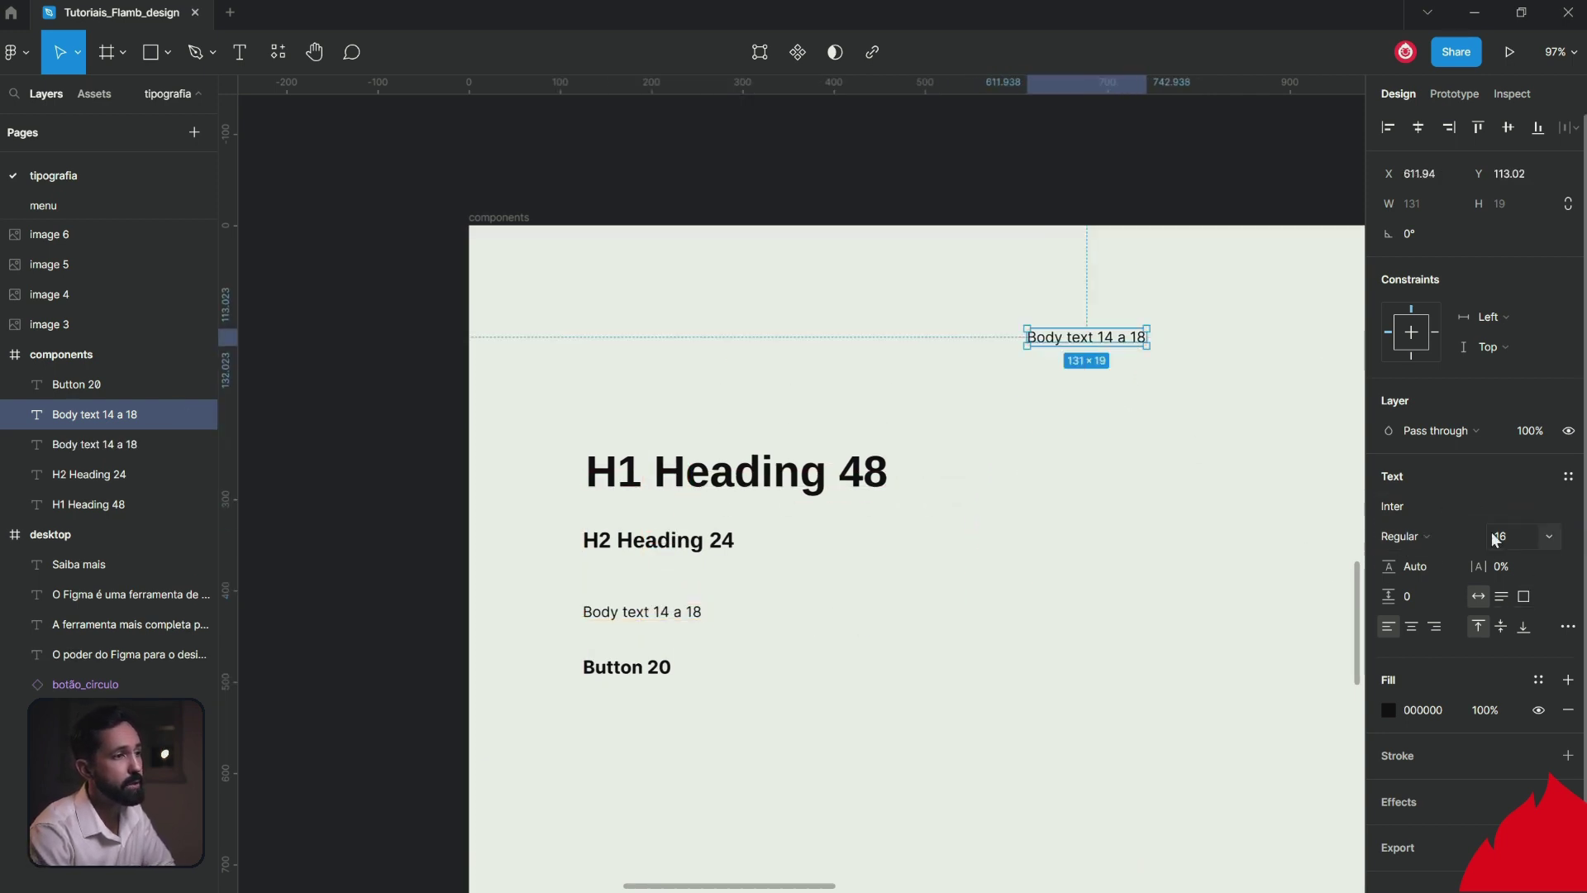
click(1169, 514)
click(1100, 343)
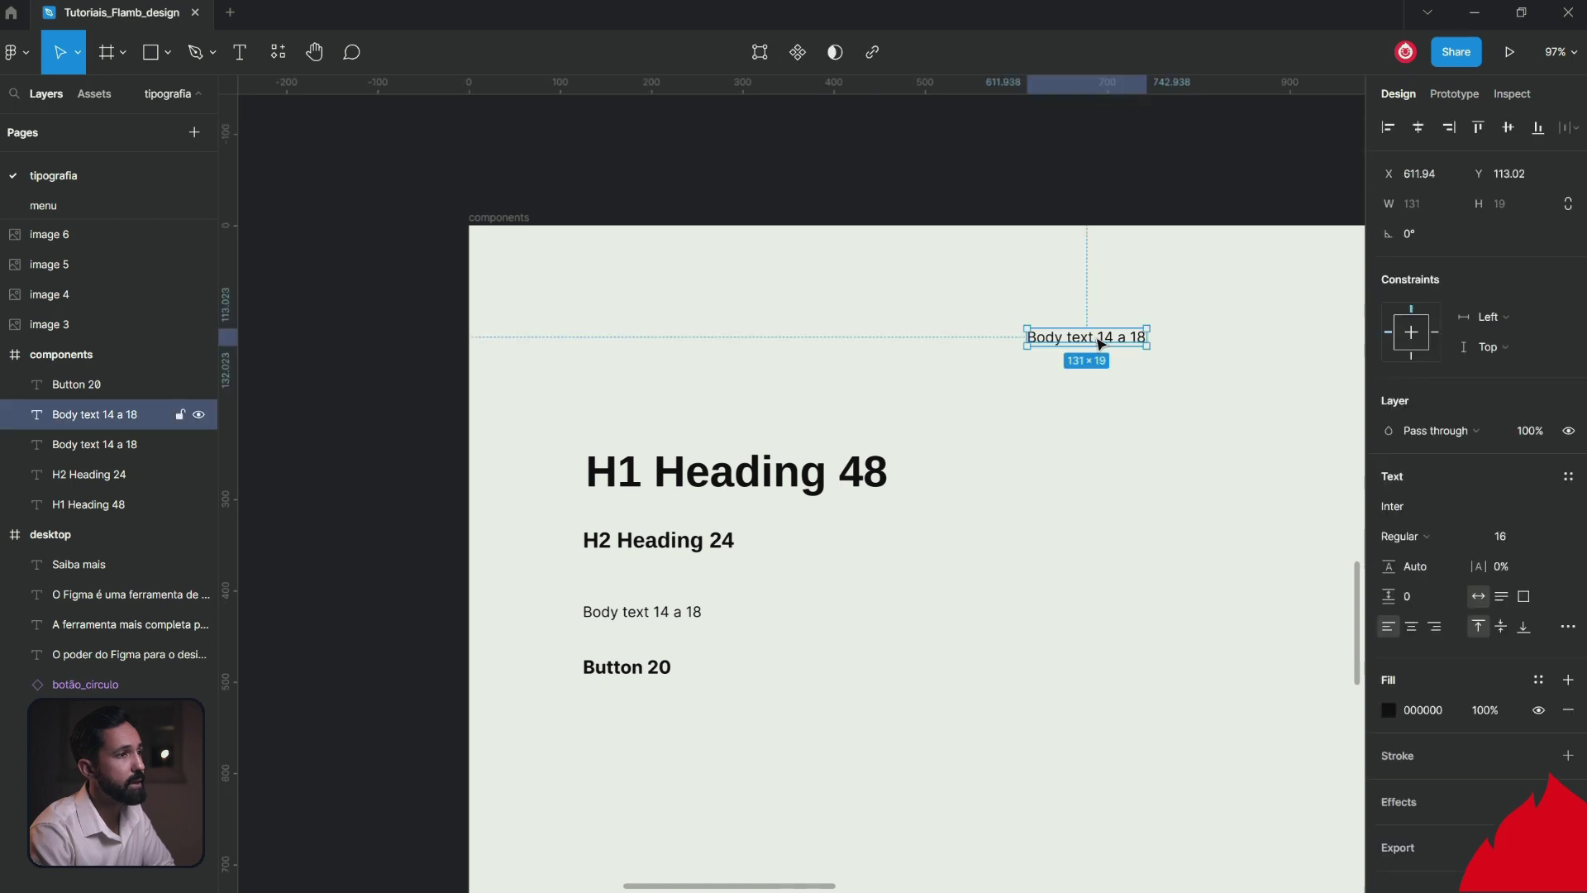
click(1573, 482)
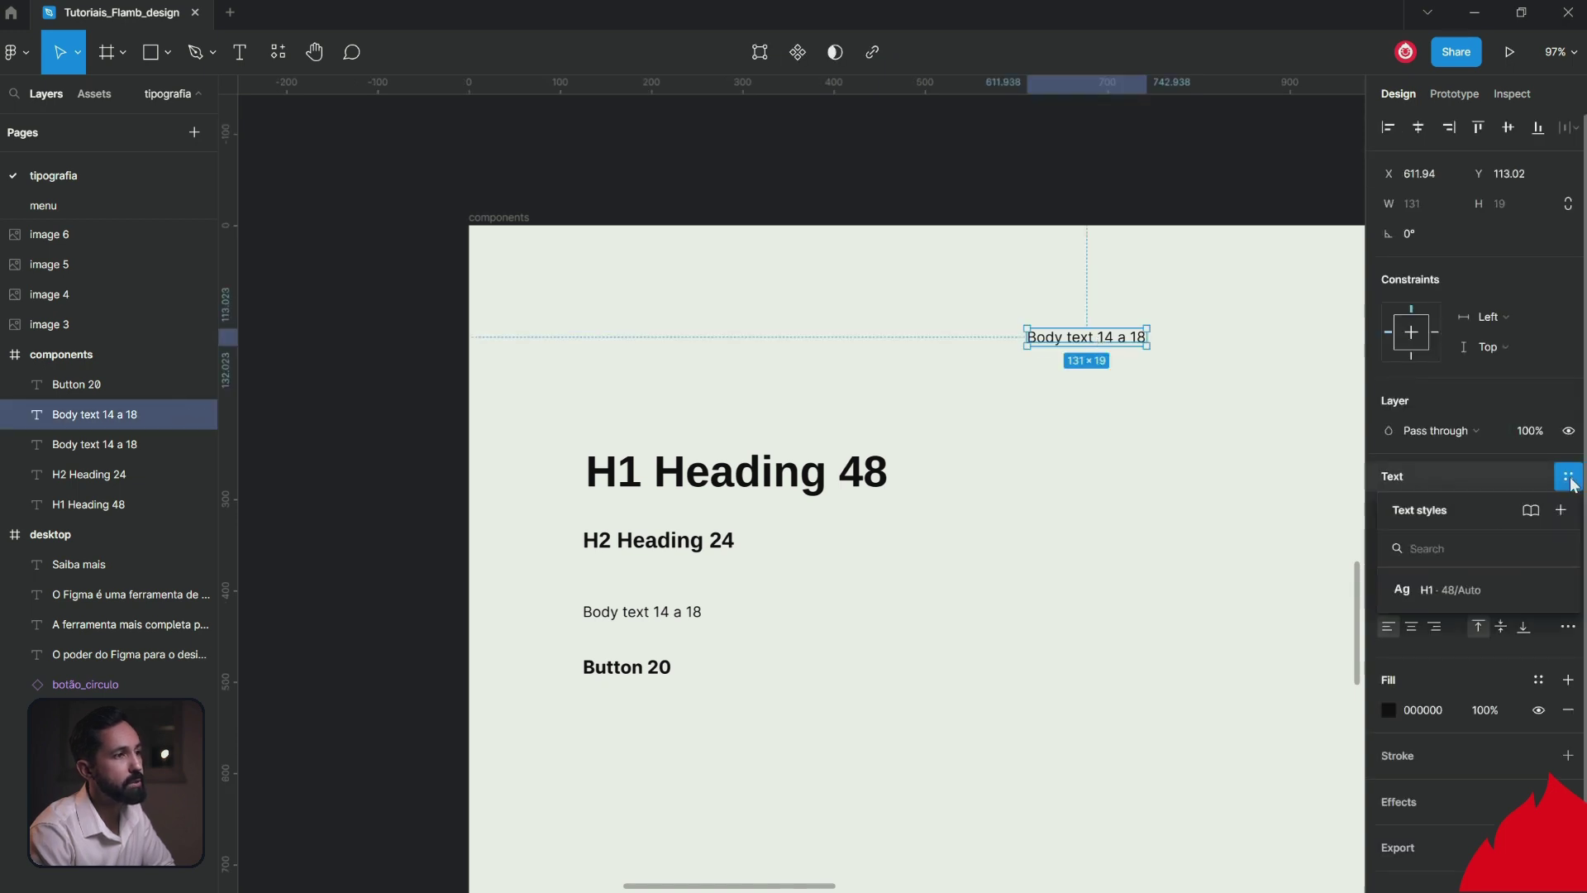
click(1468, 593)
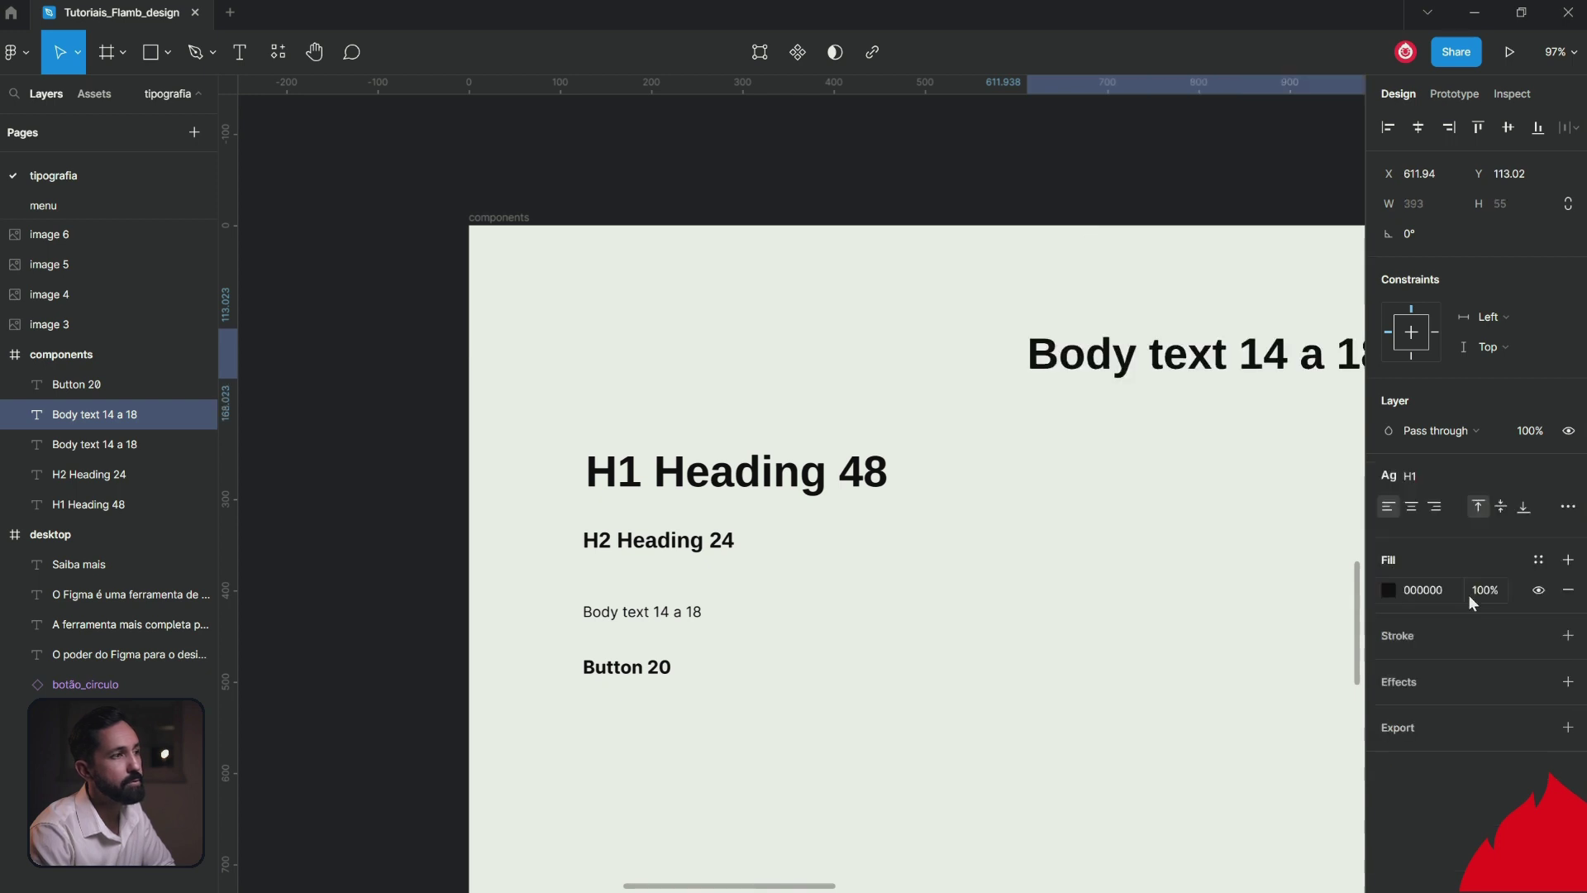
drag(1000, 341, 996, 343)
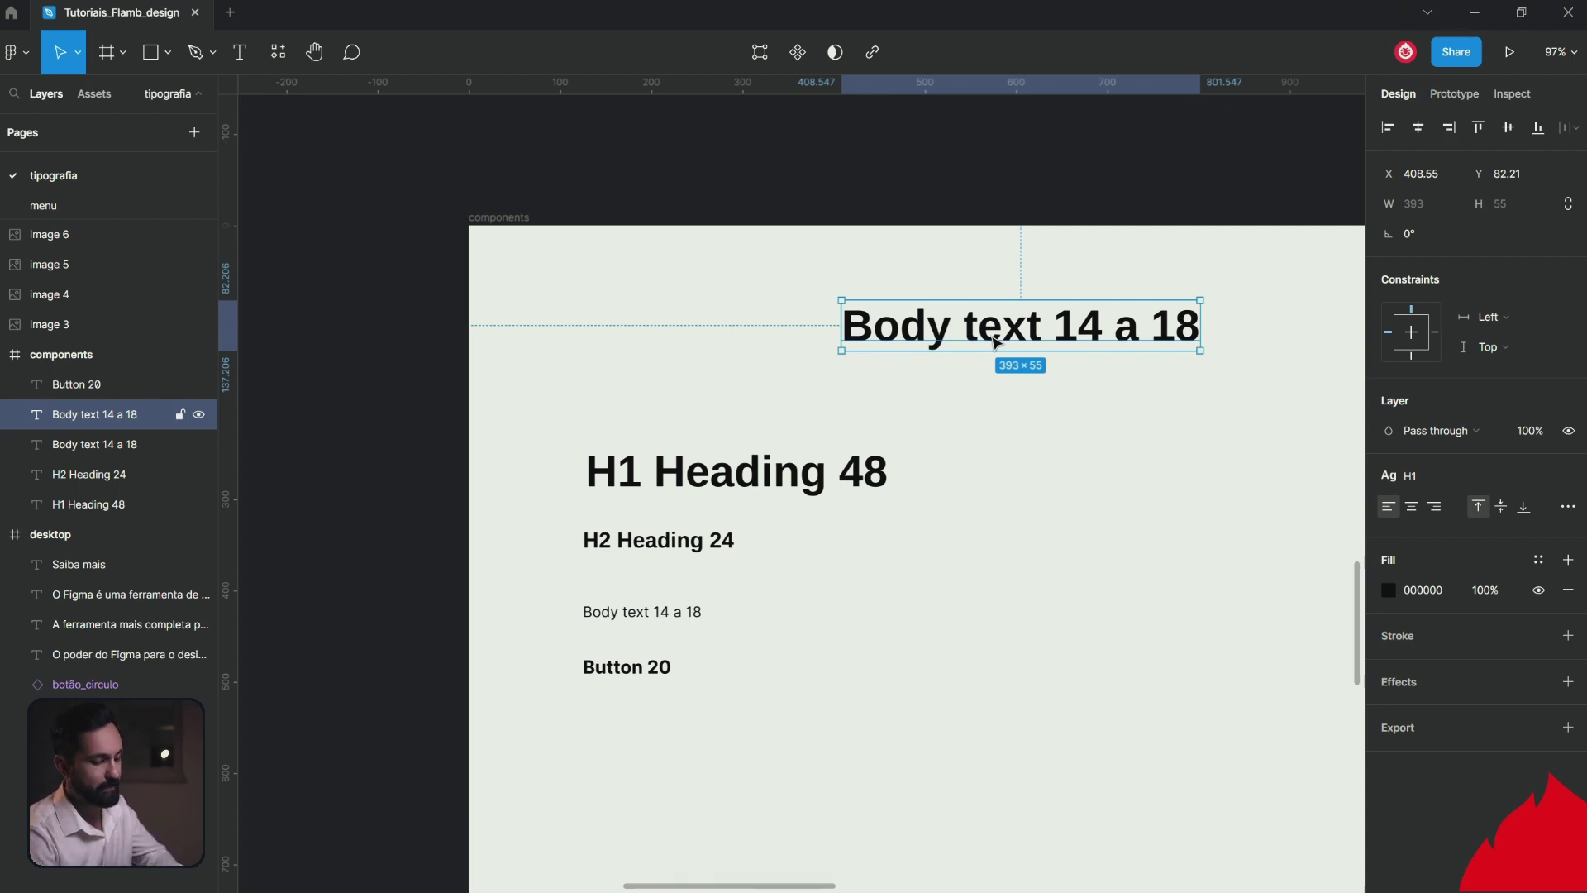
key(Delete)
click(711, 555)
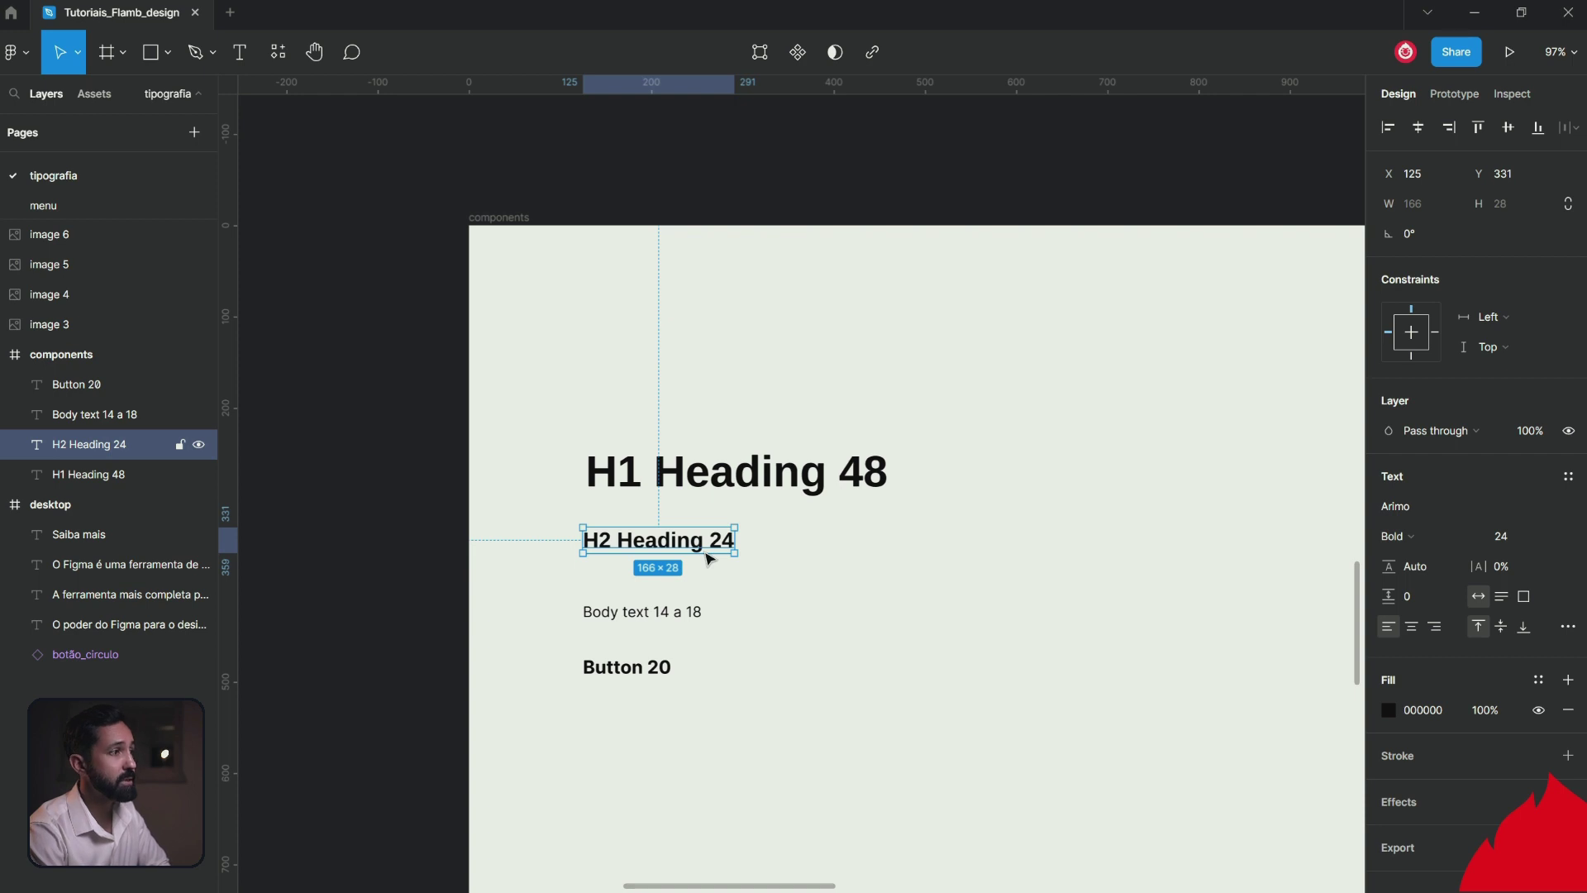
Create the H2 text style from the H2 Heading 24 sample's formatting.
click(1568, 477)
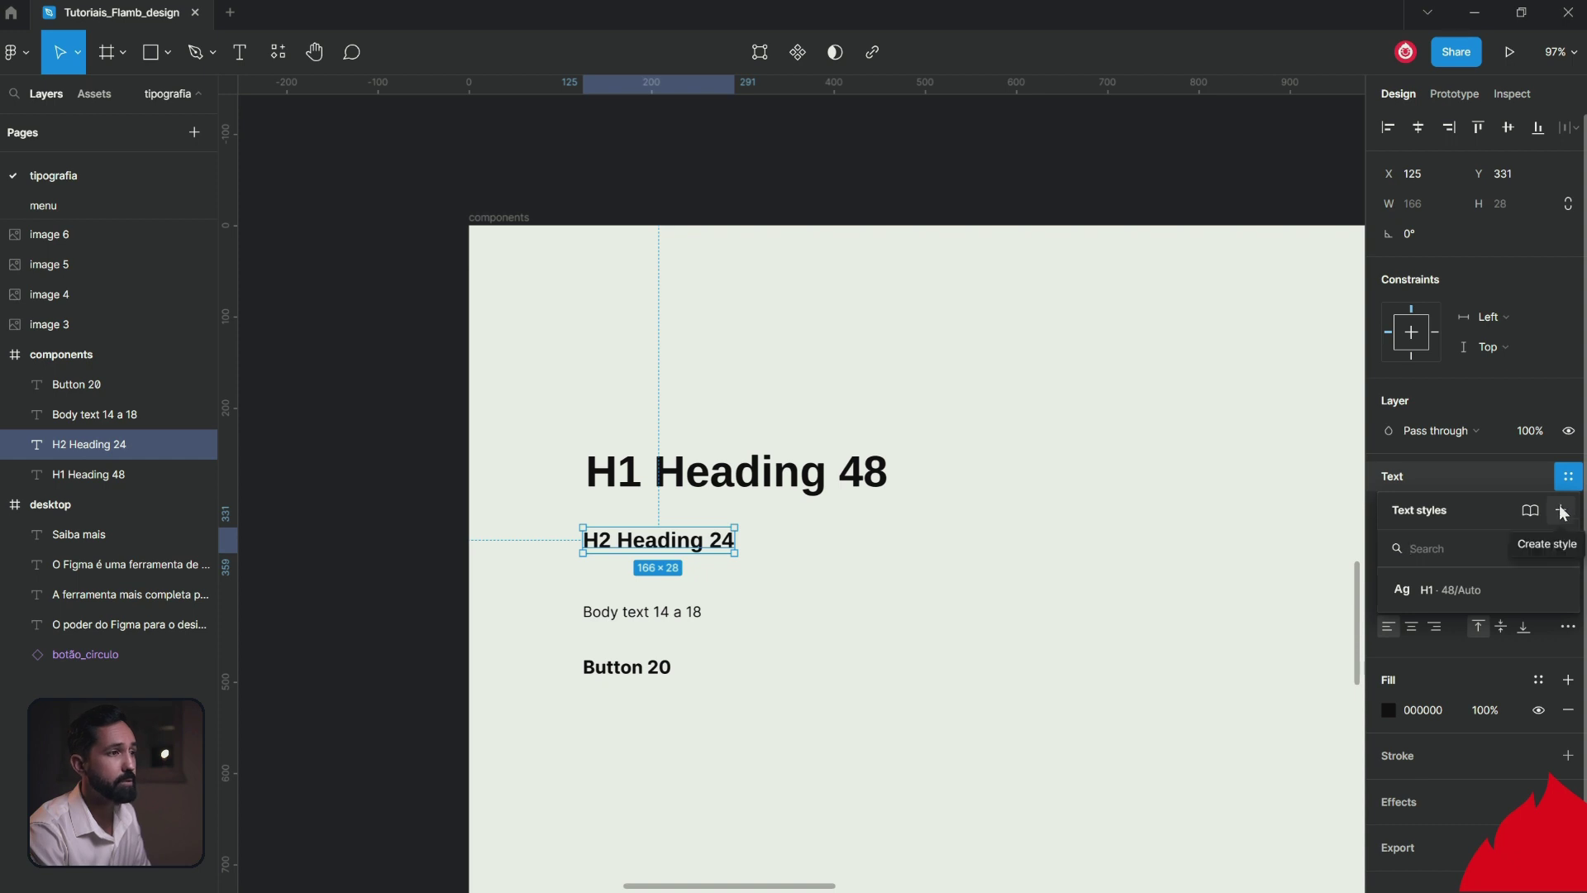
click(1562, 511)
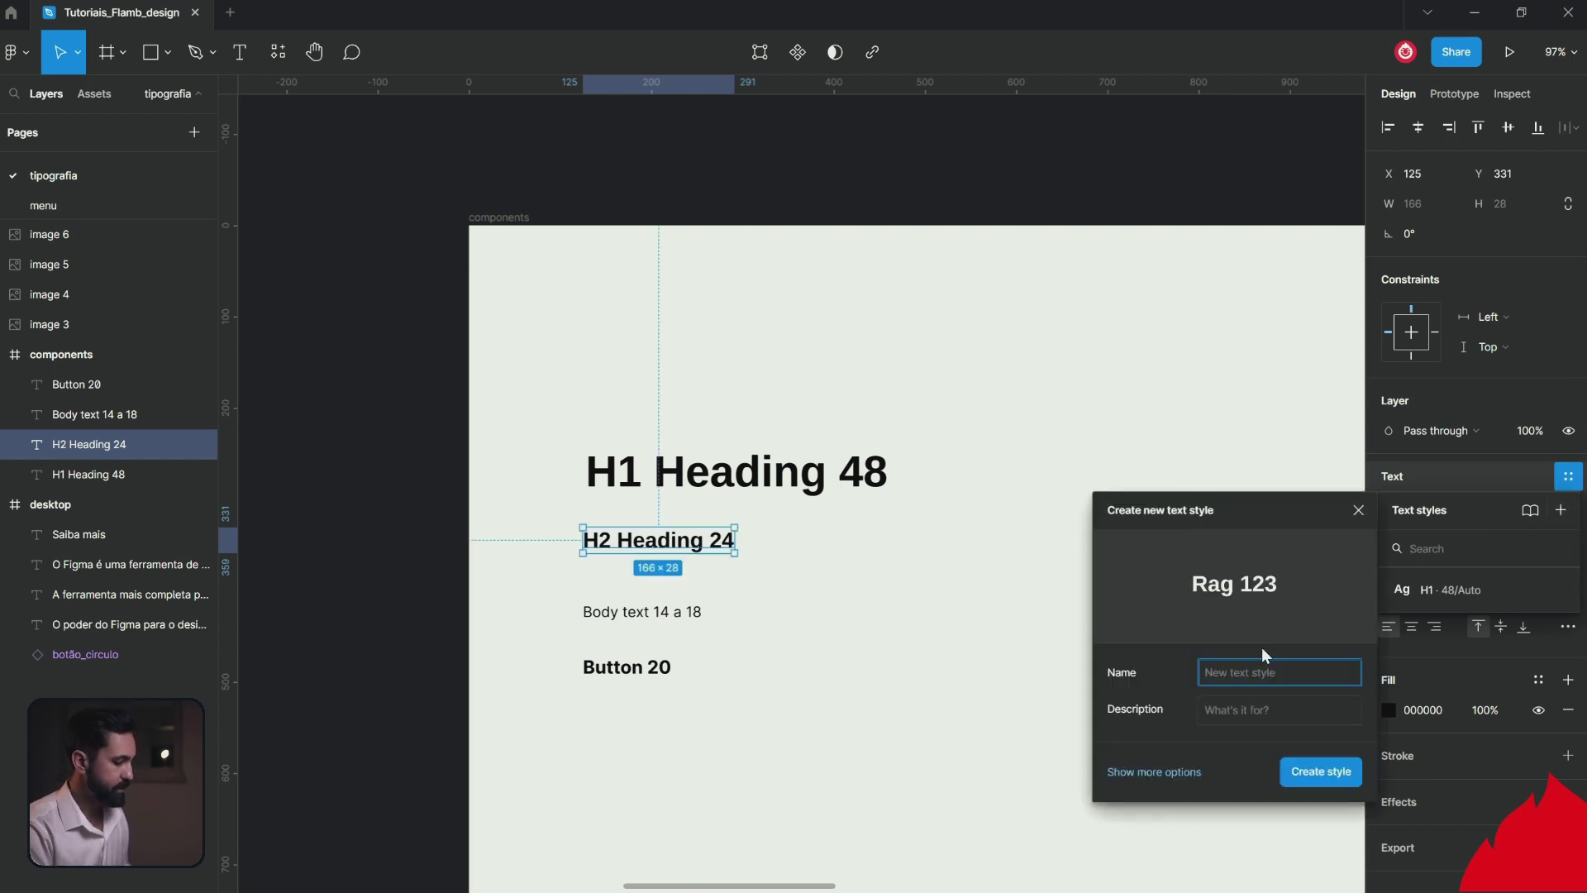
text(H2)
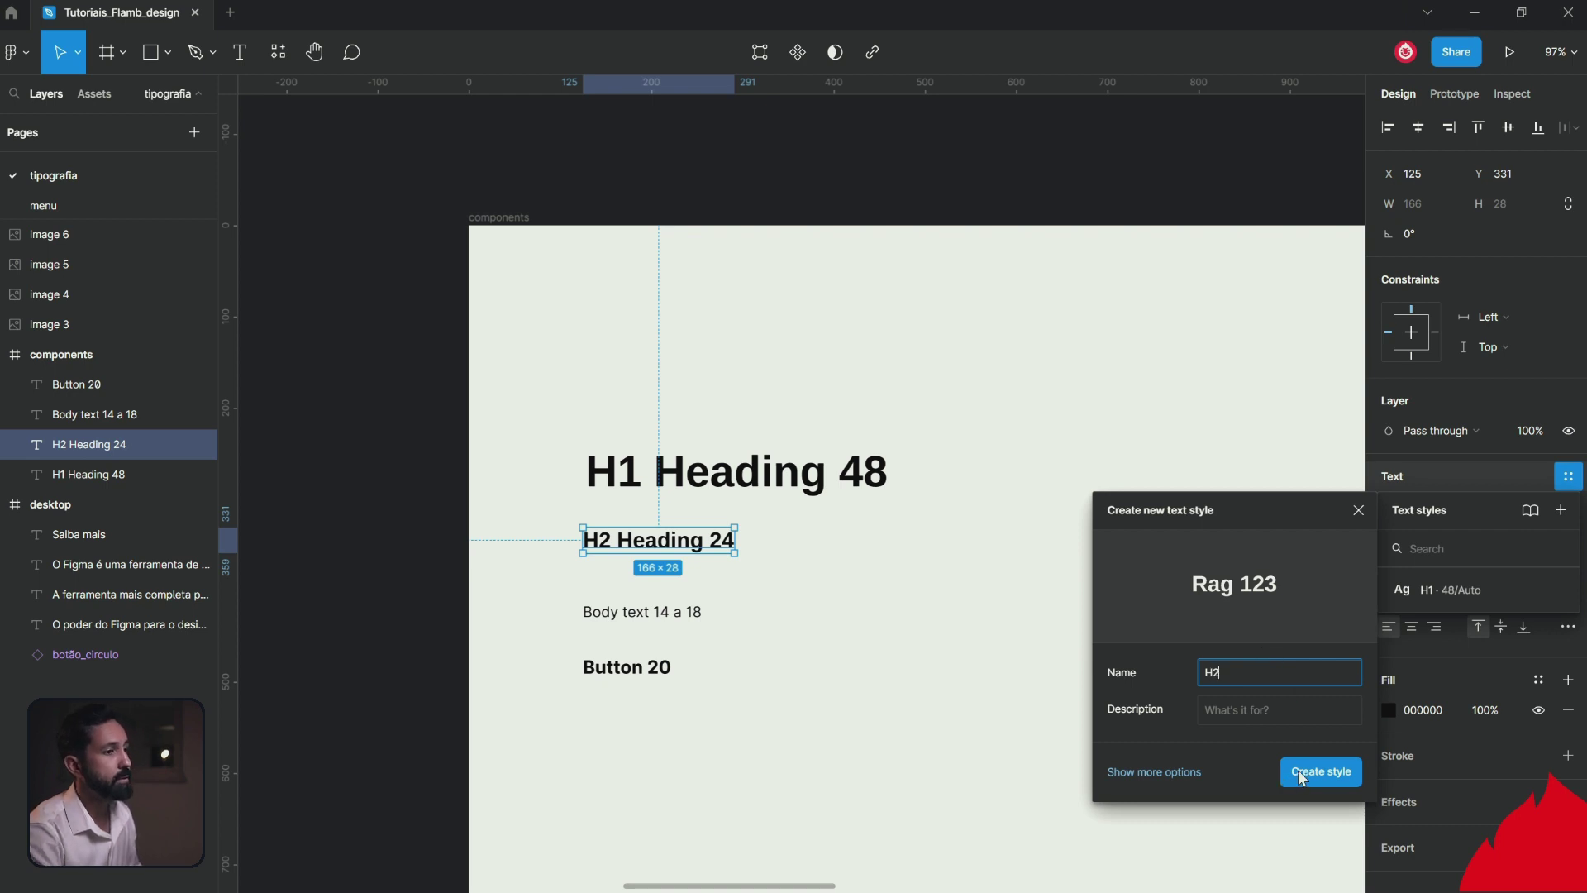
click(1302, 777)
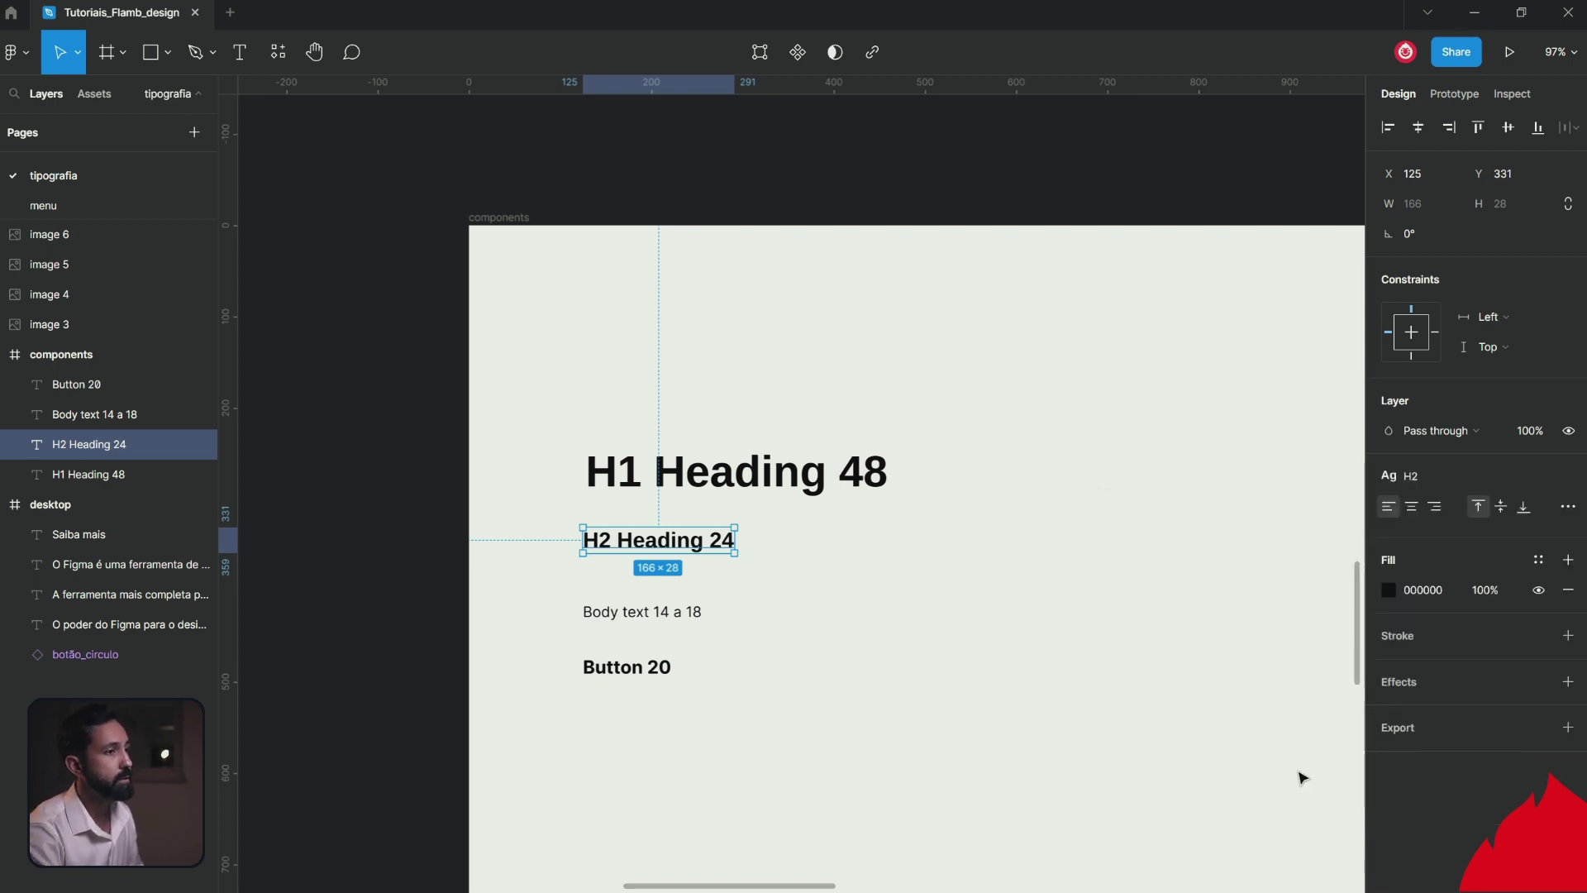
click(1143, 484)
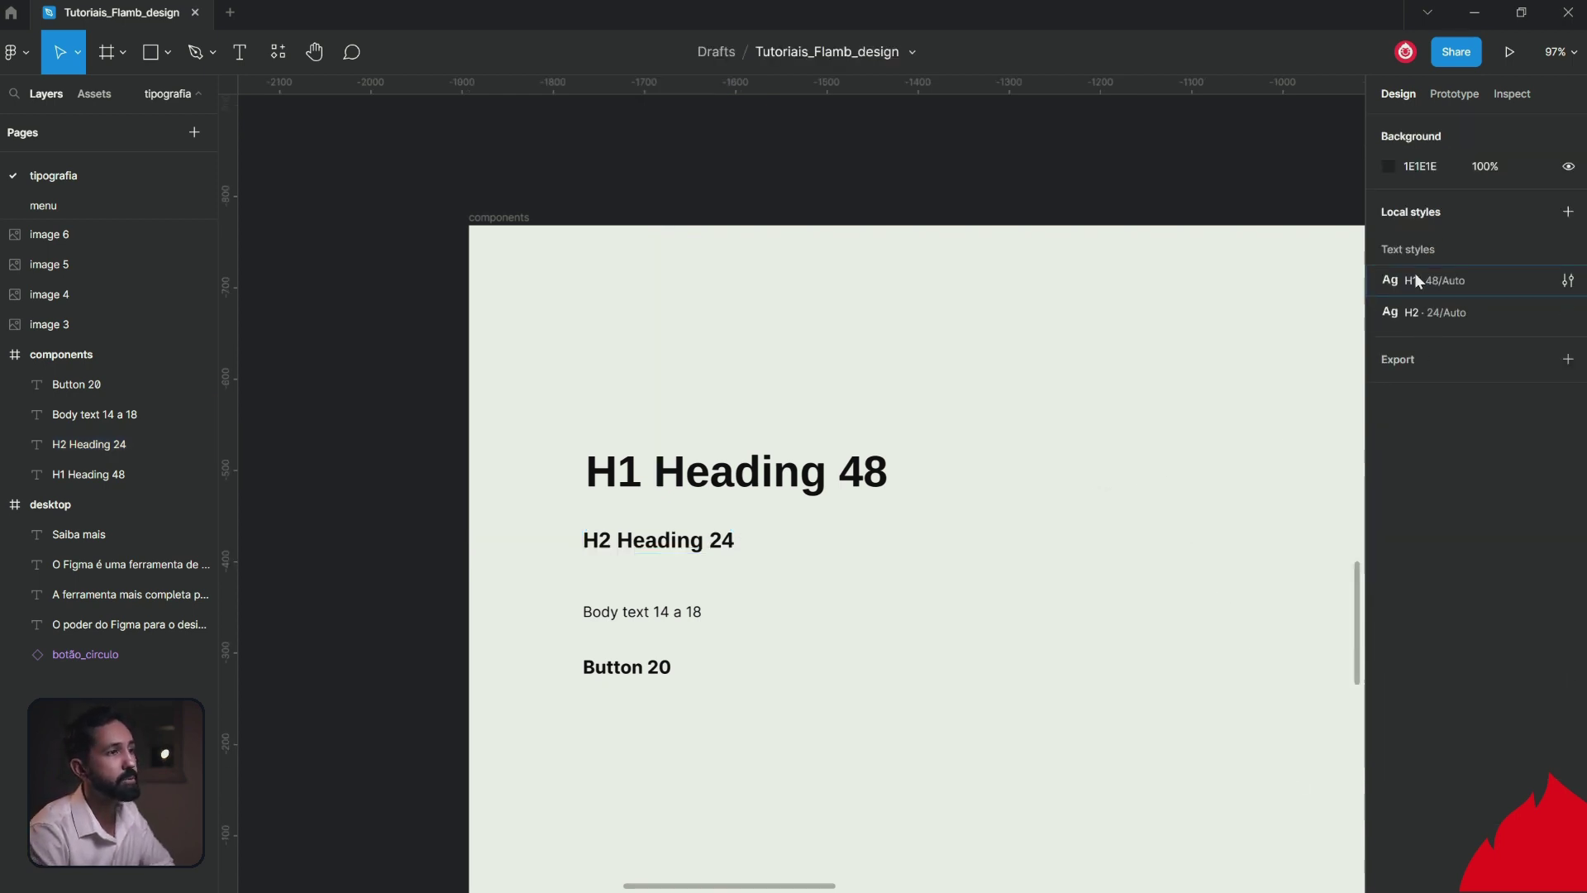
Save the Body text 14 a 18 sample's formatting as the 'Body' text style.
click(661, 614)
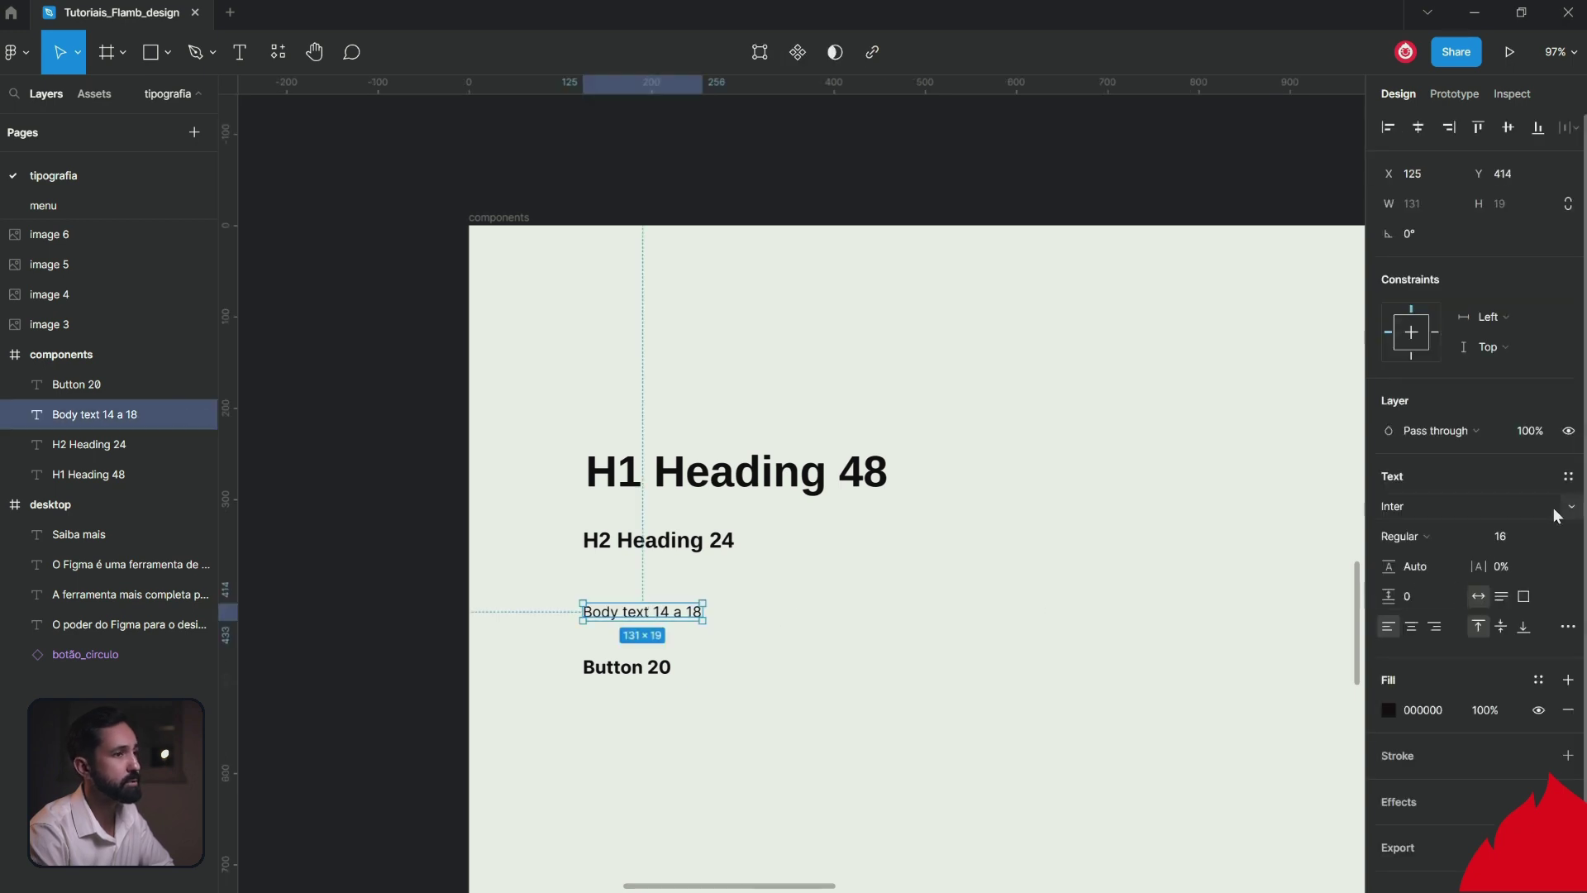
click(1568, 476)
click(1561, 511)
text(Bo)
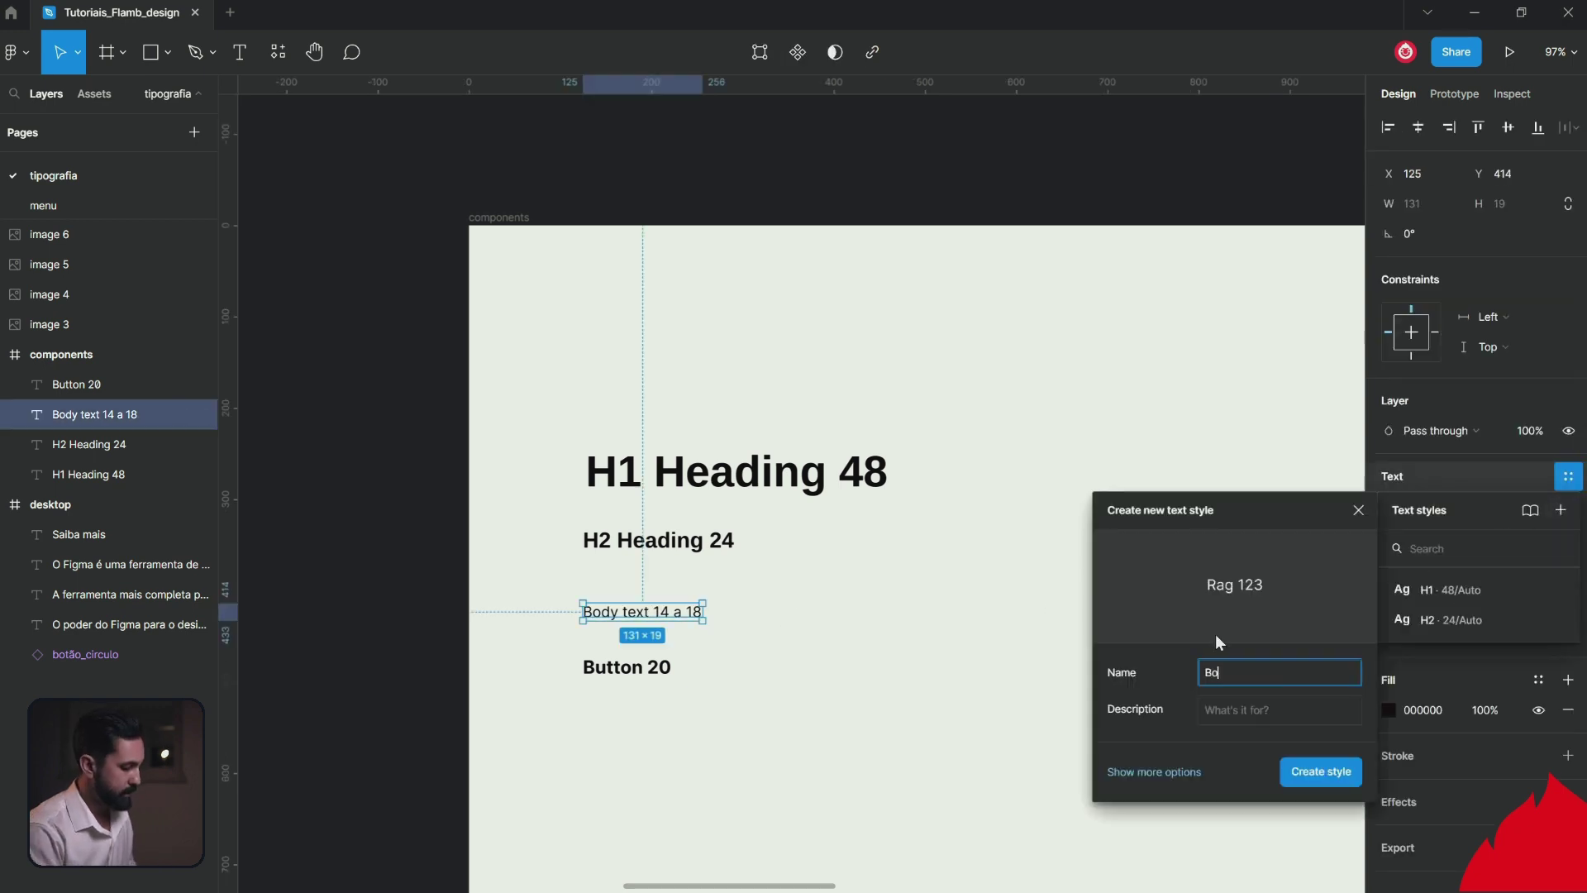
text(dy)
click(1321, 771)
Save the Button 20 text's formatting as the 'Button' text style.
click(643, 679)
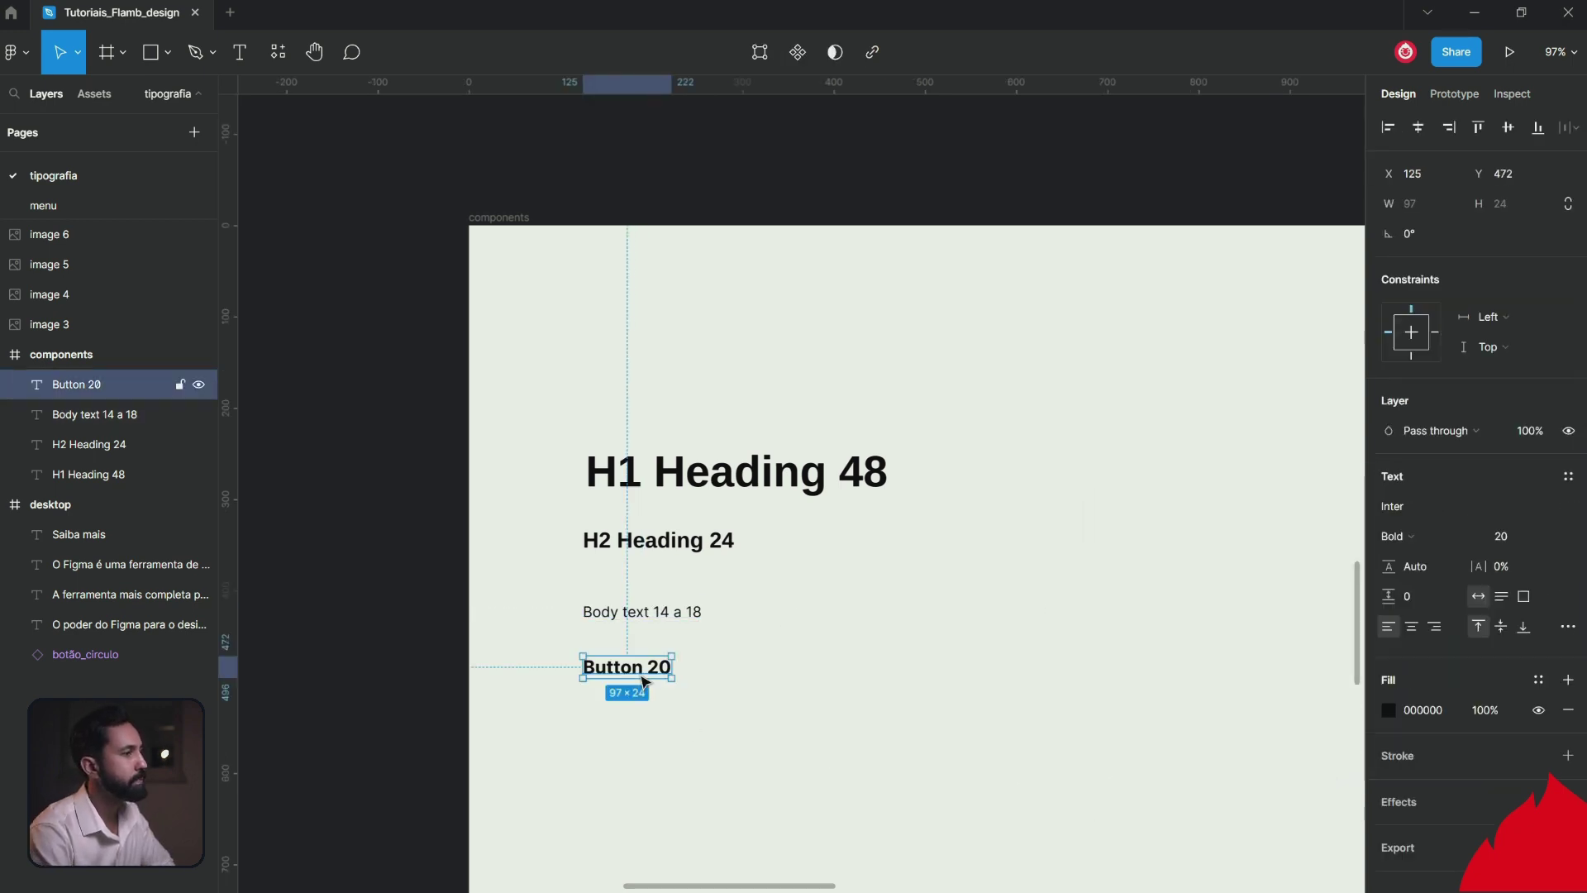
click(1569, 476)
click(1560, 510)
text(Button)
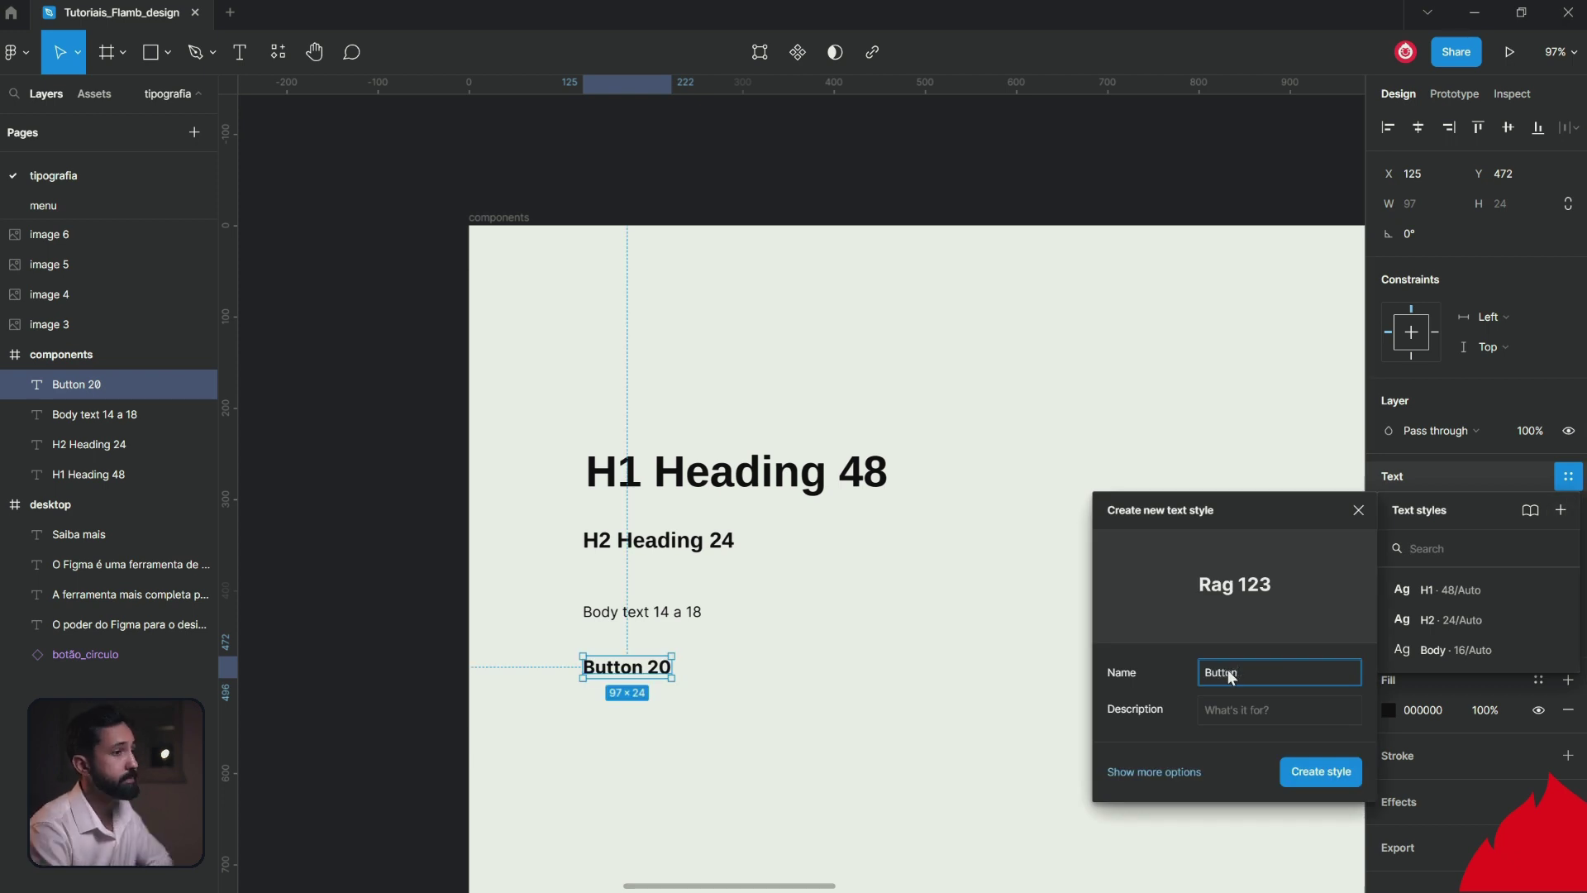
click(1321, 771)
click(1280, 579)
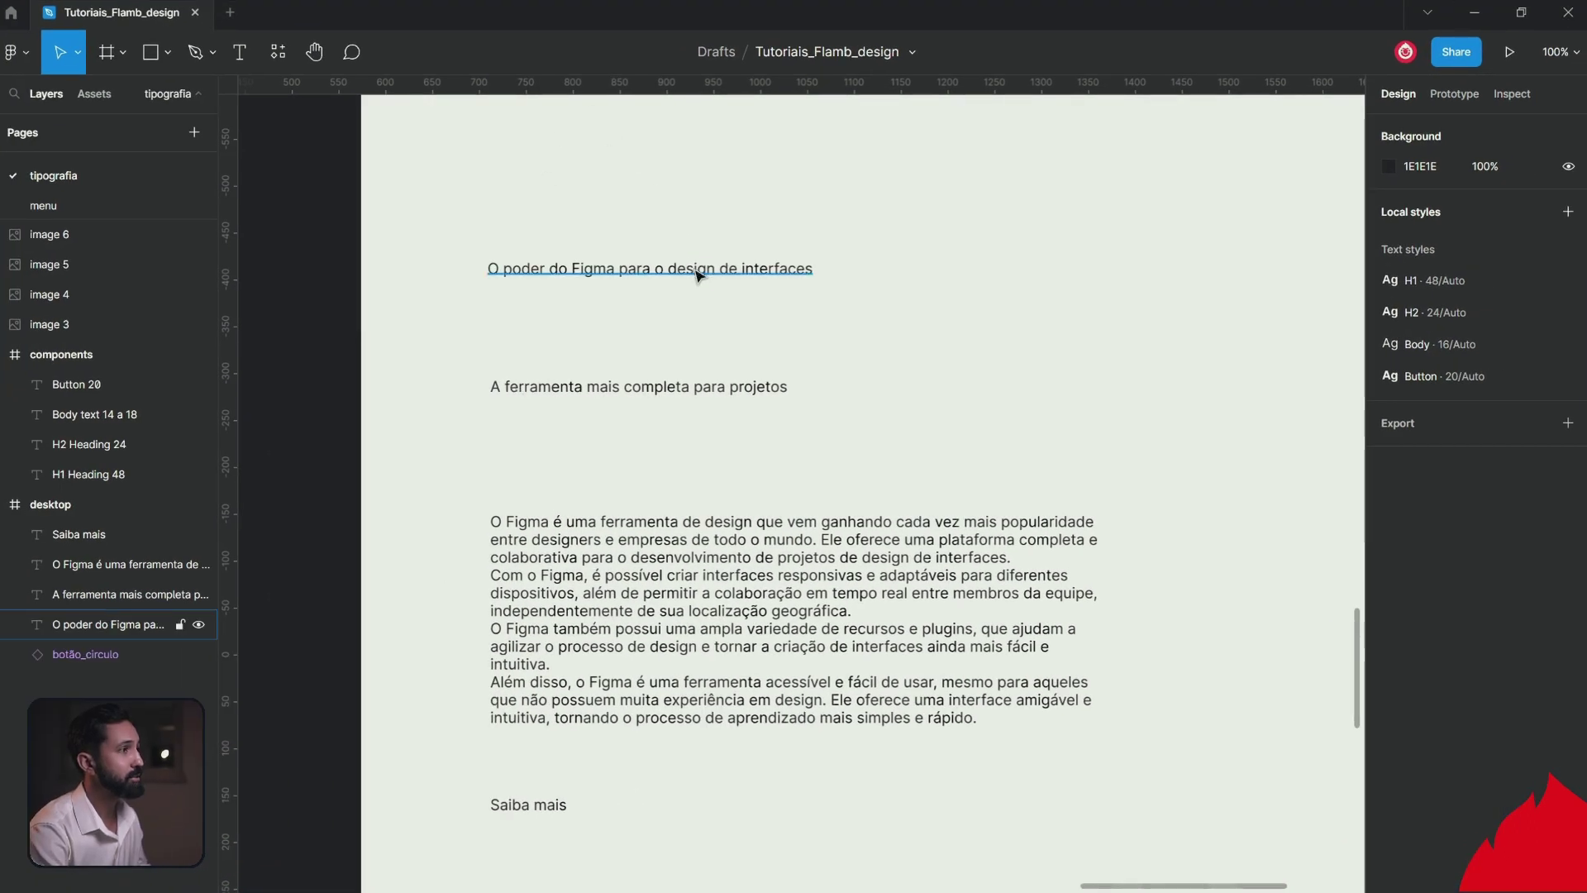
Apply the H1 style to the desktop main heading and fit its box to two lines.
click(699, 273)
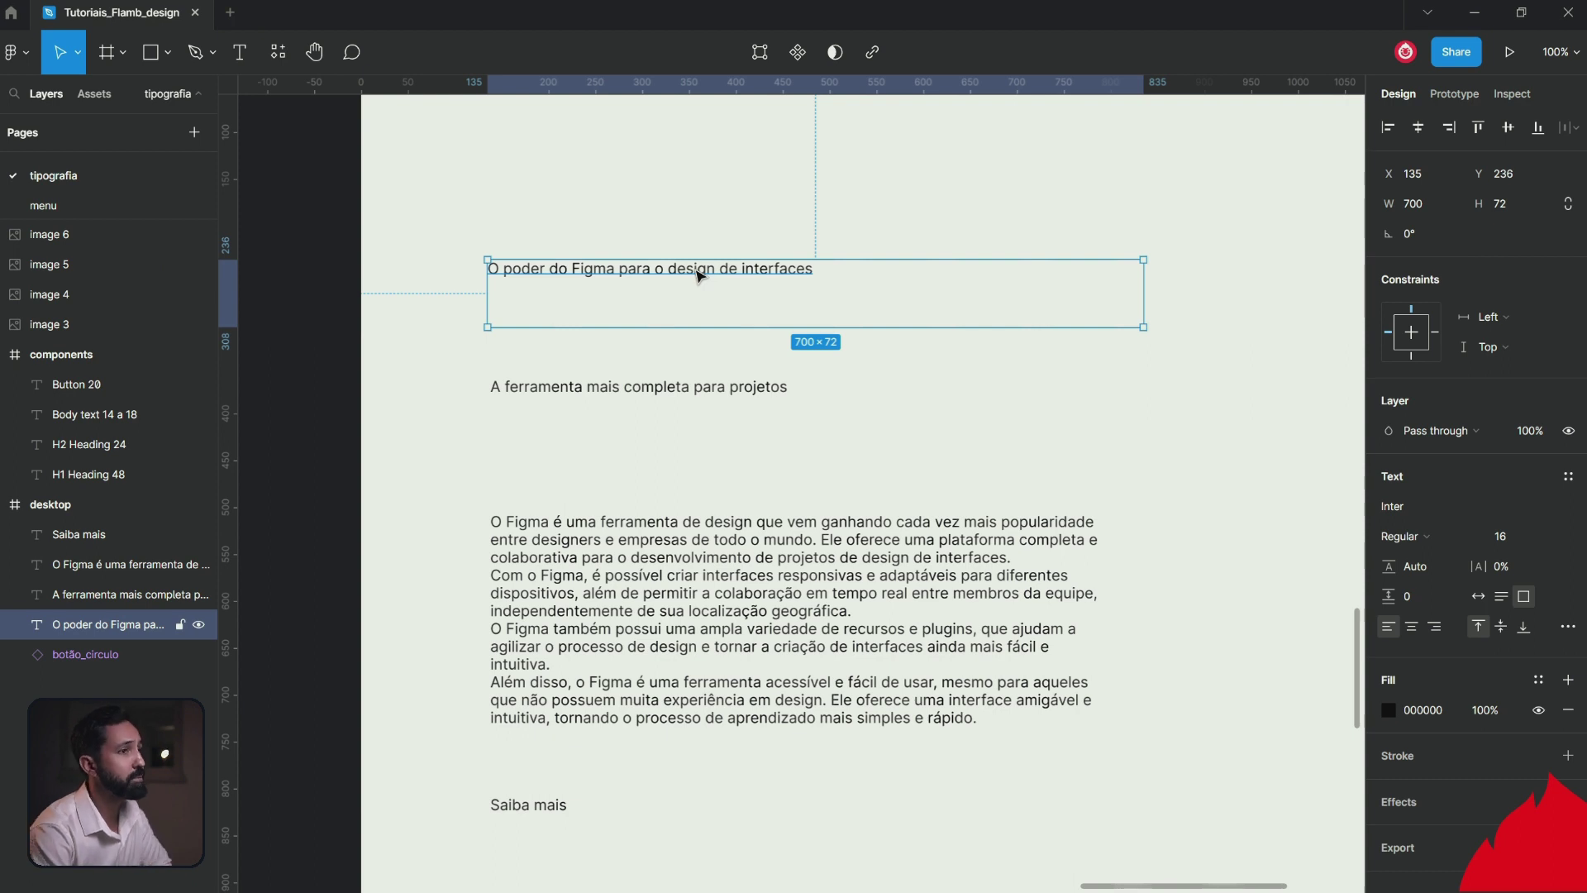
click(1569, 478)
mouse_move(1476, 590)
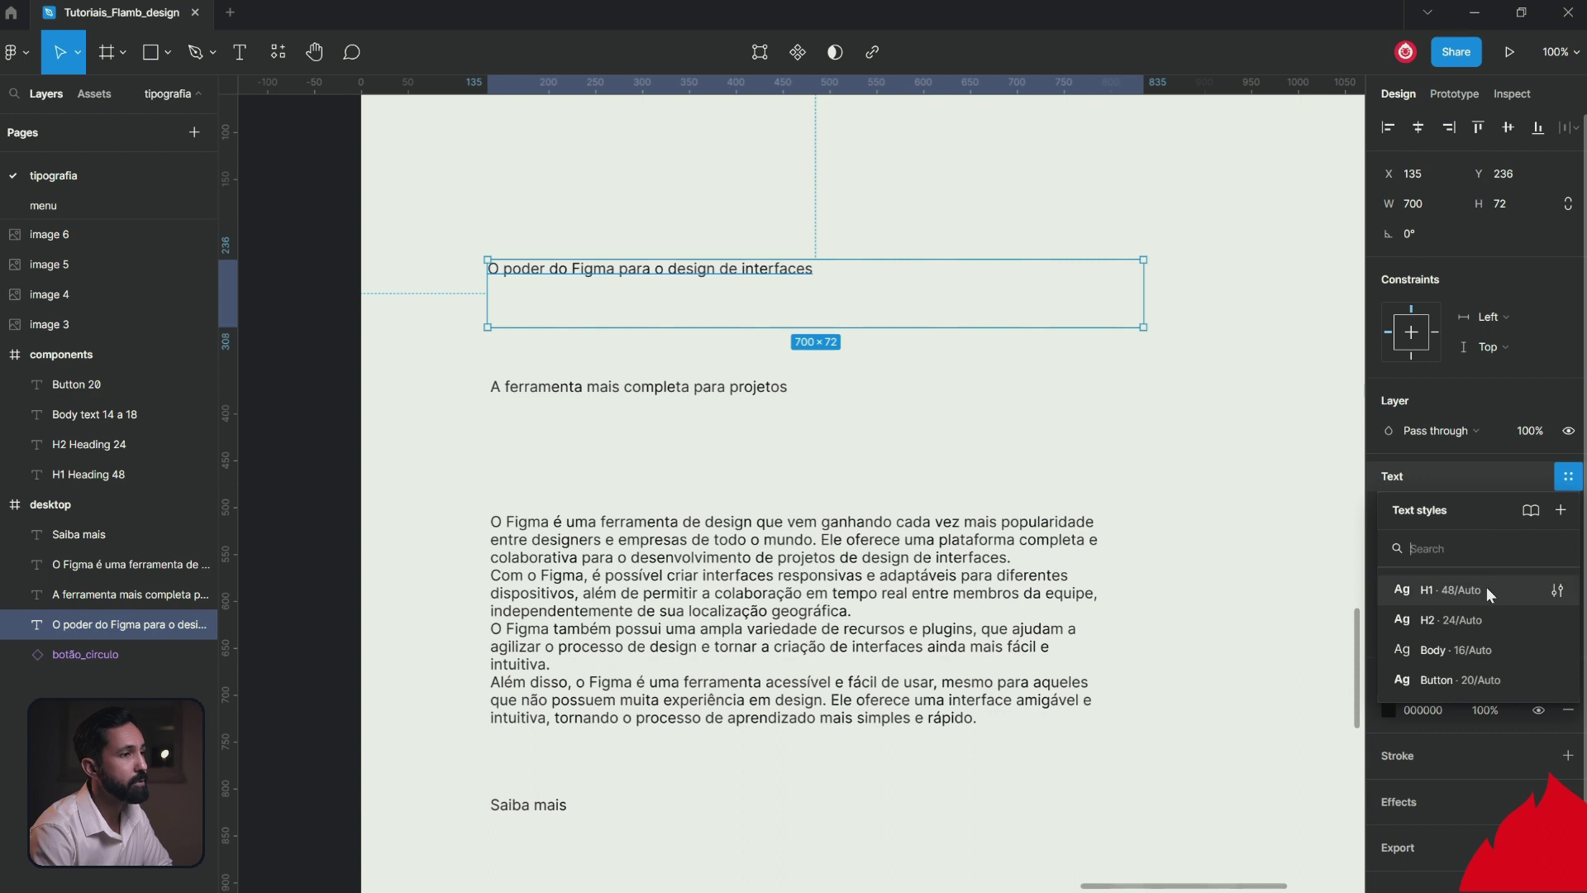
click(1487, 589)
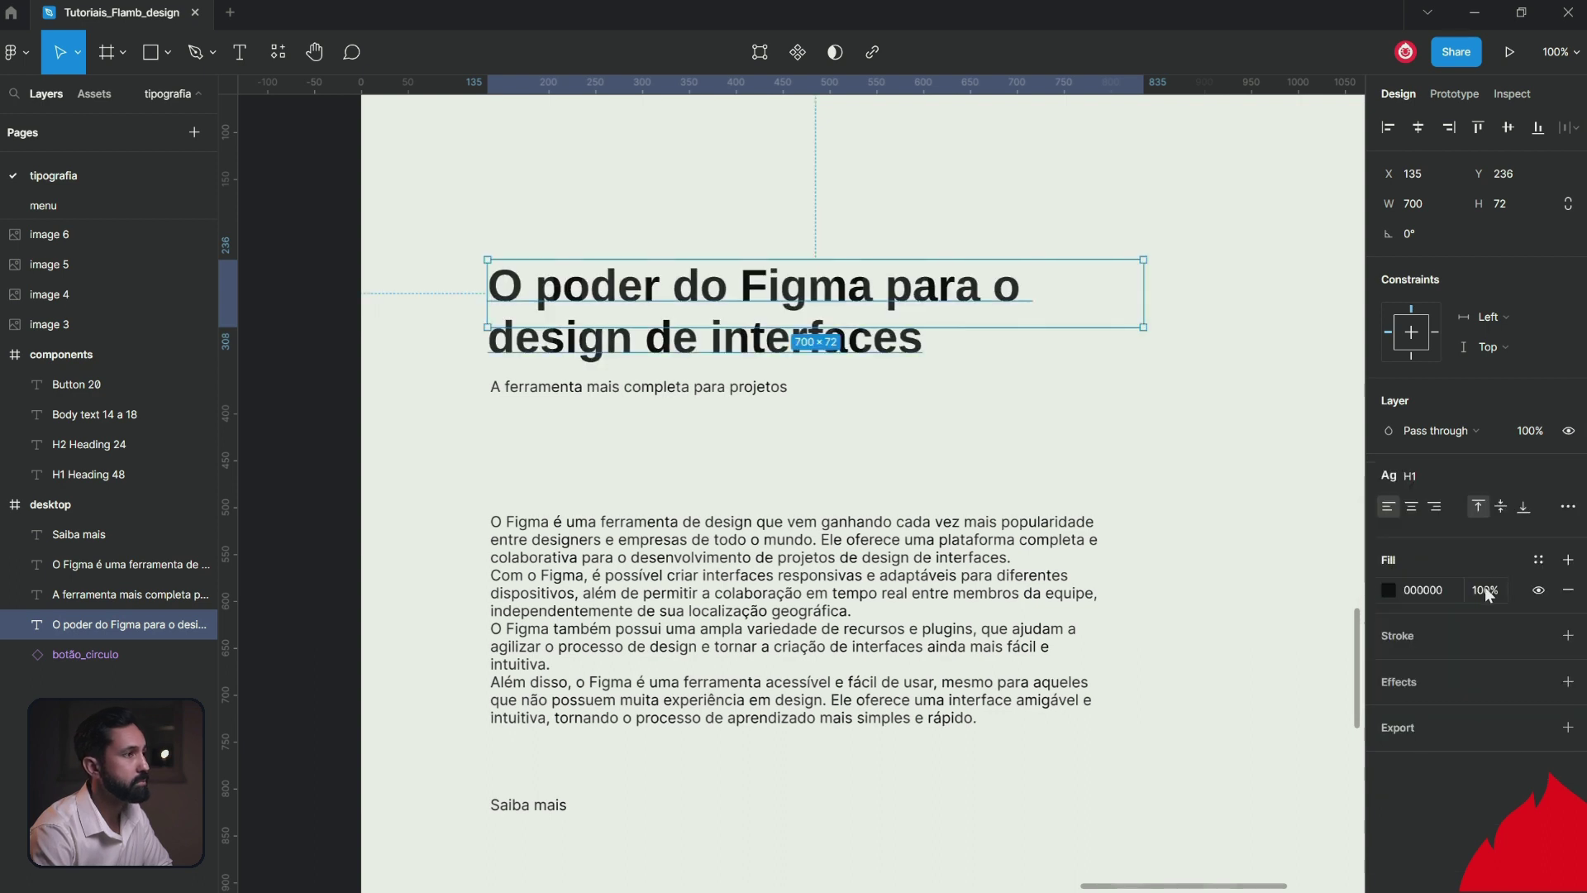
double_click(932, 328)
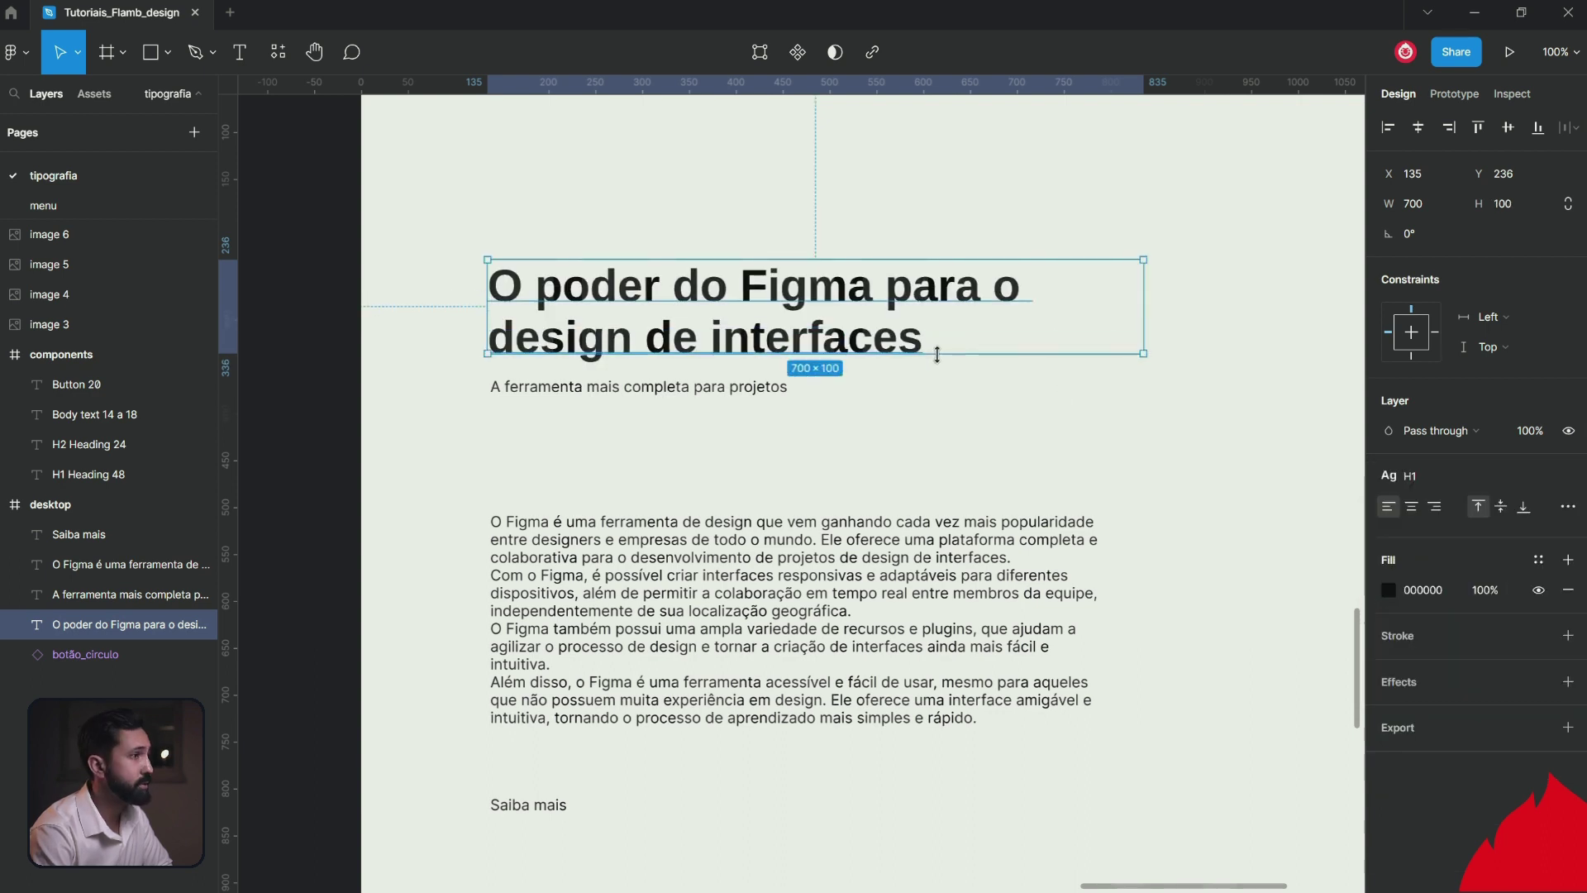
Apply H2 to the subtitle and Body to the paragraph, moving the paragraph up.
click(755, 385)
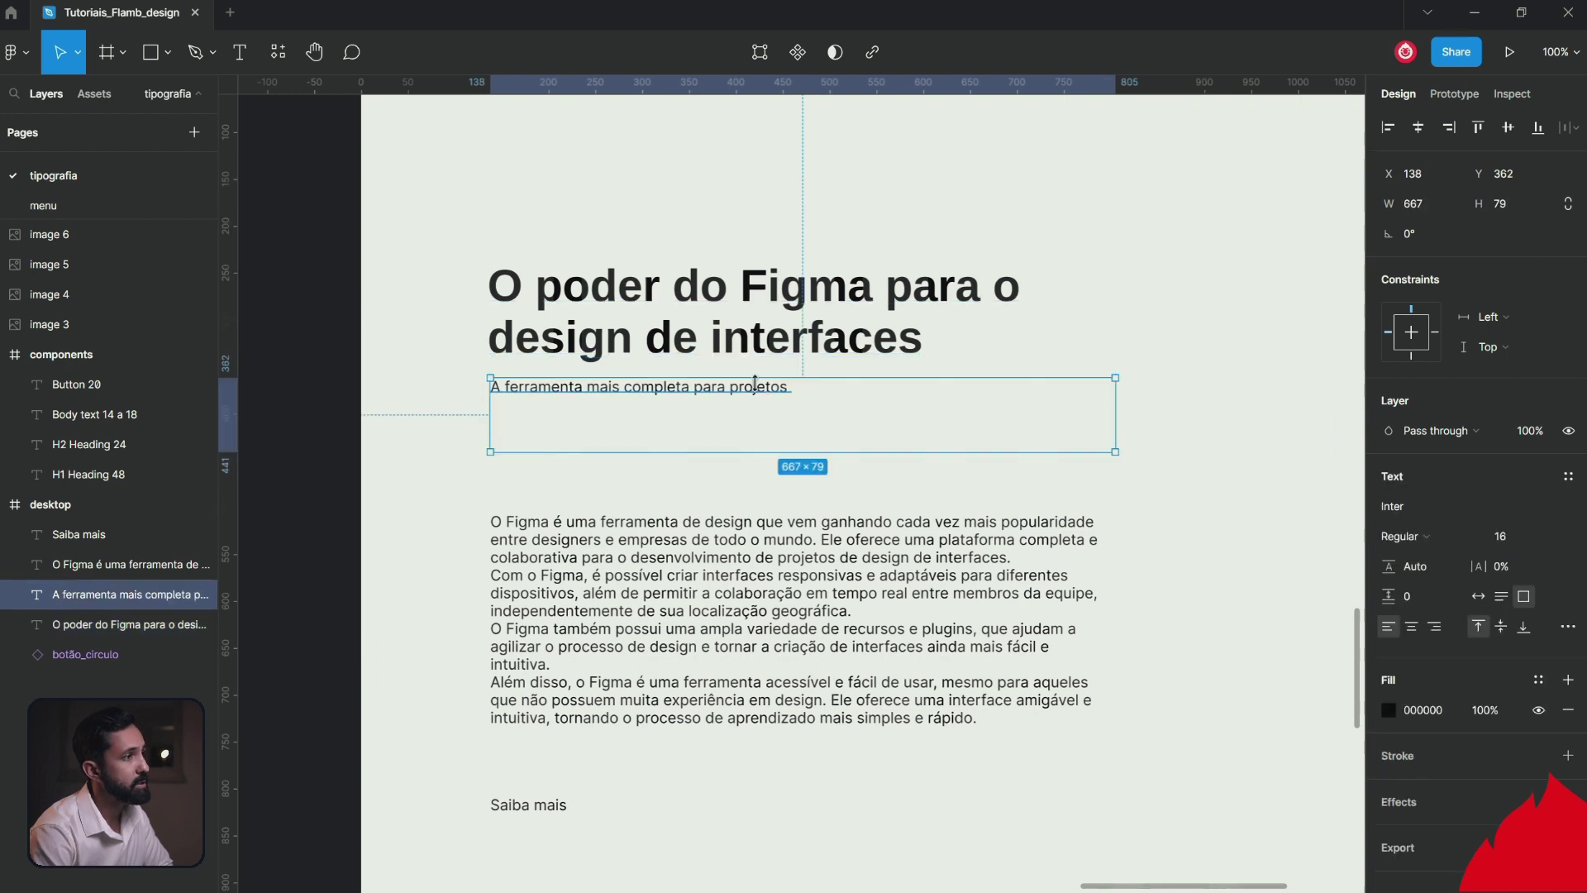
click(1568, 477)
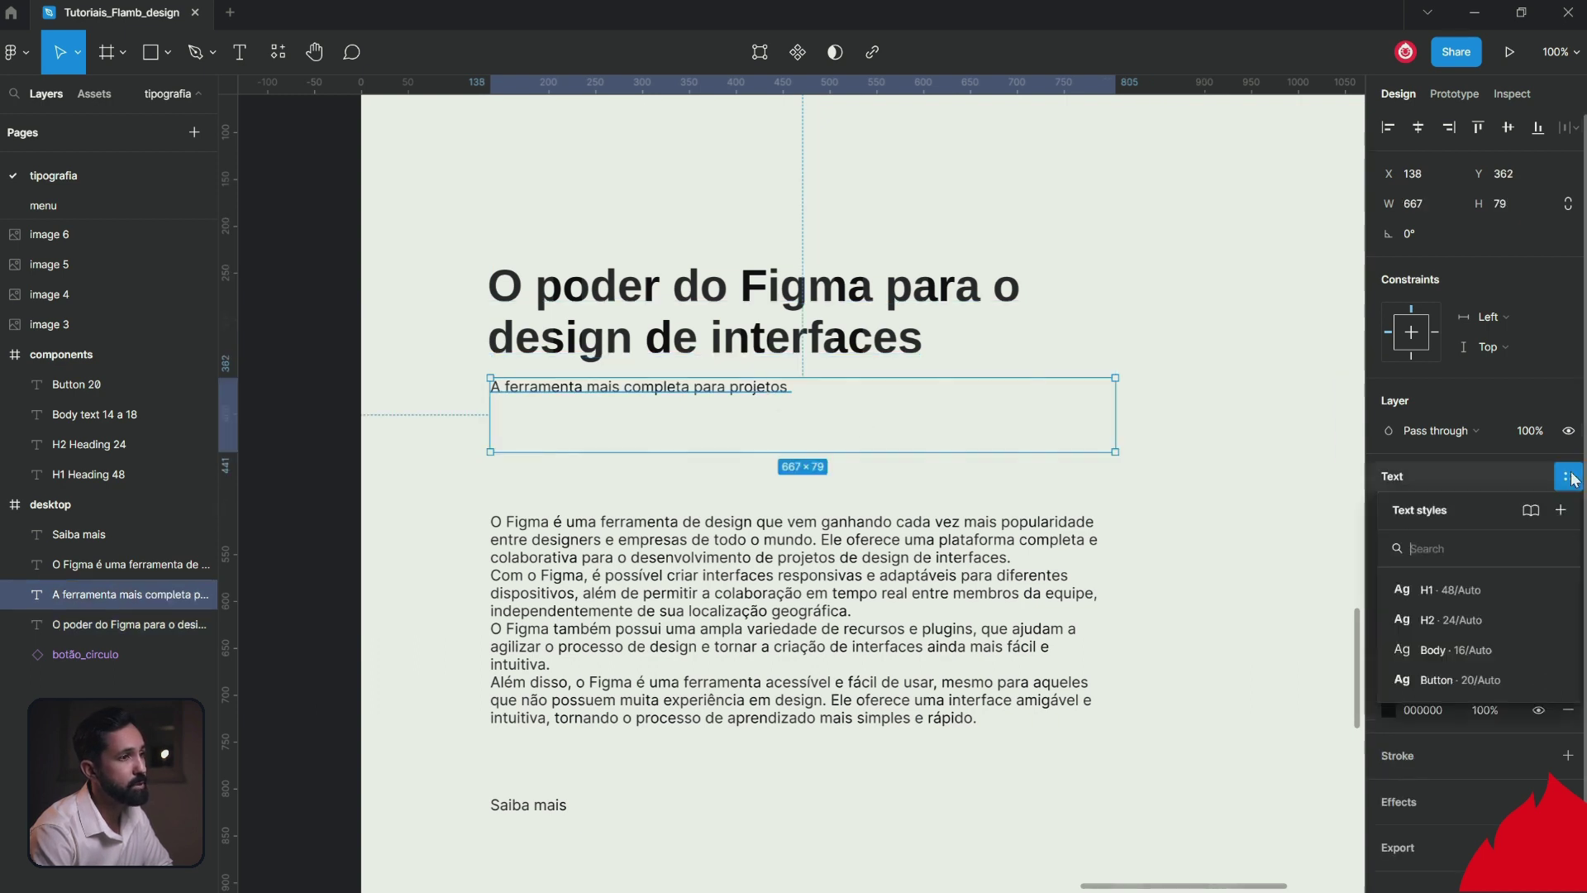
click(1457, 620)
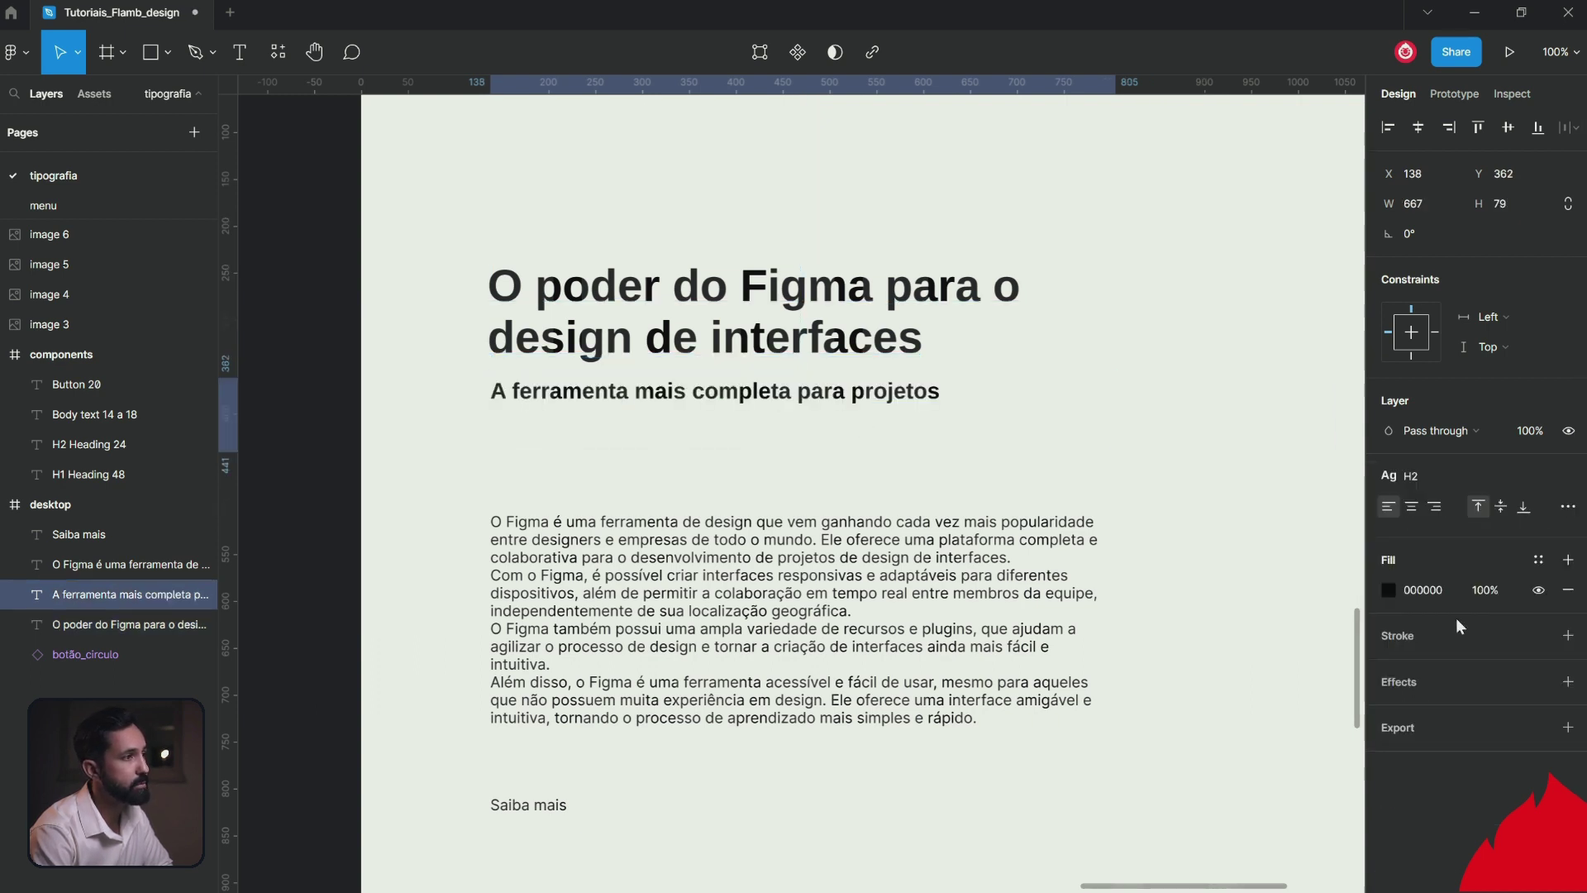
click(834, 641)
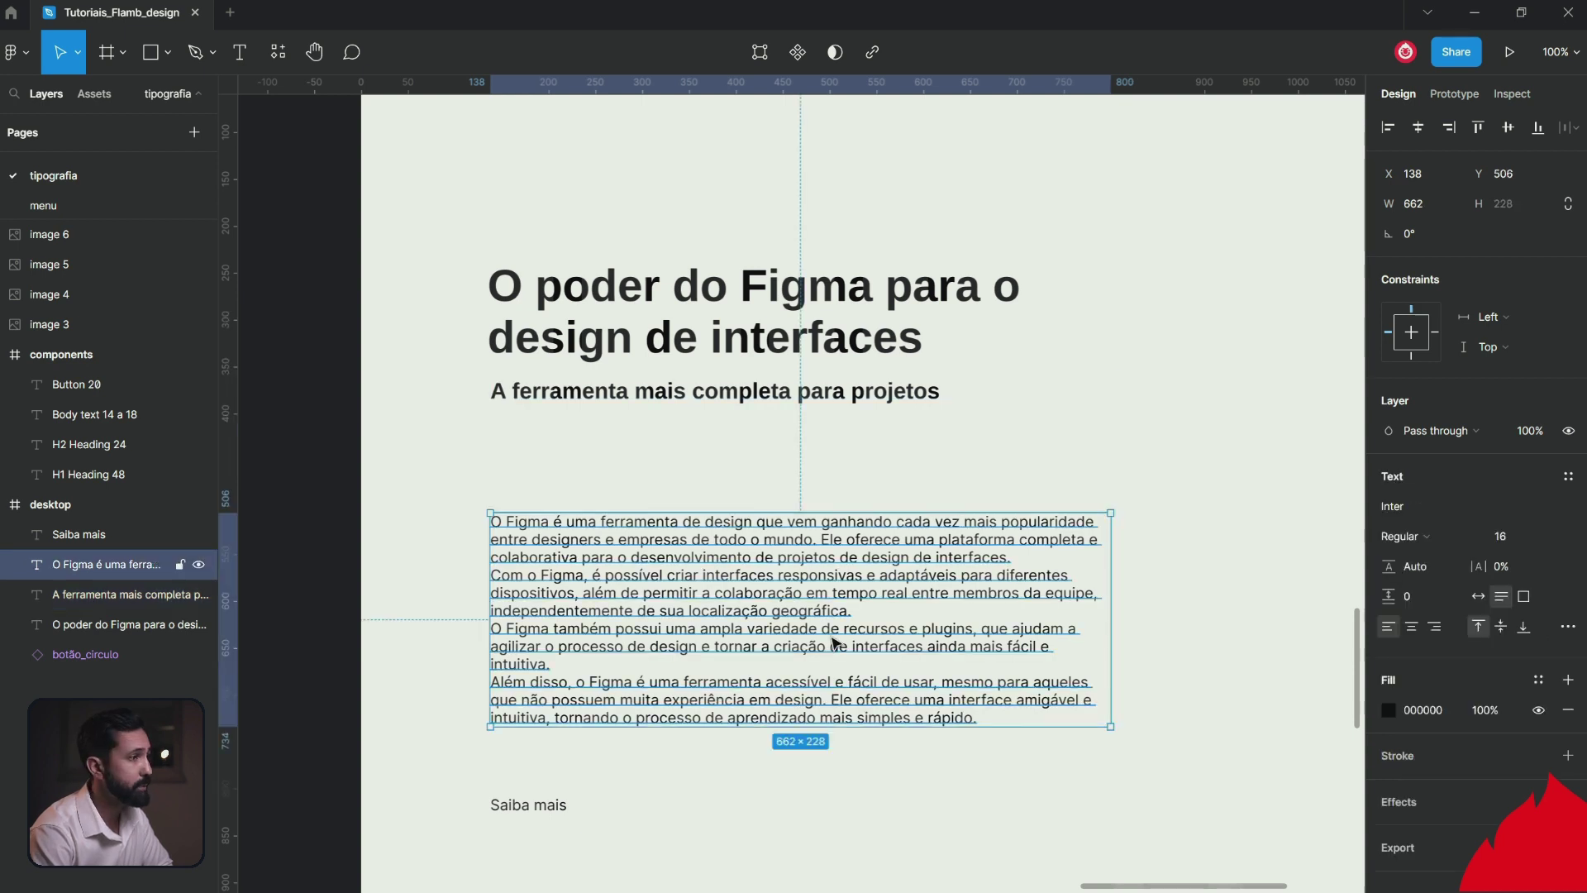
click(1568, 478)
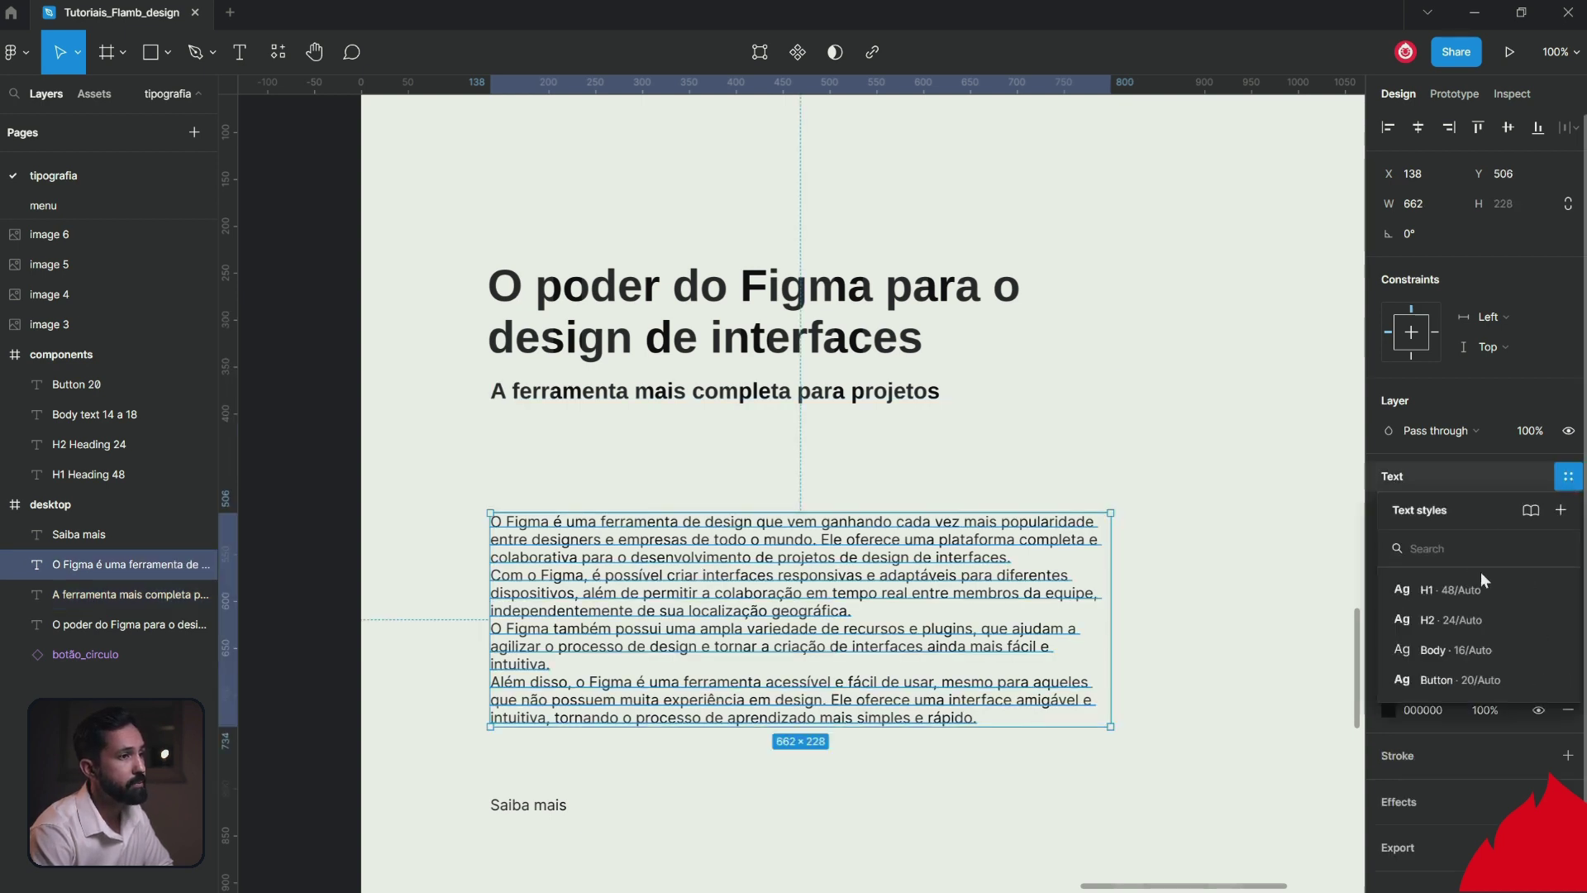
click(1437, 650)
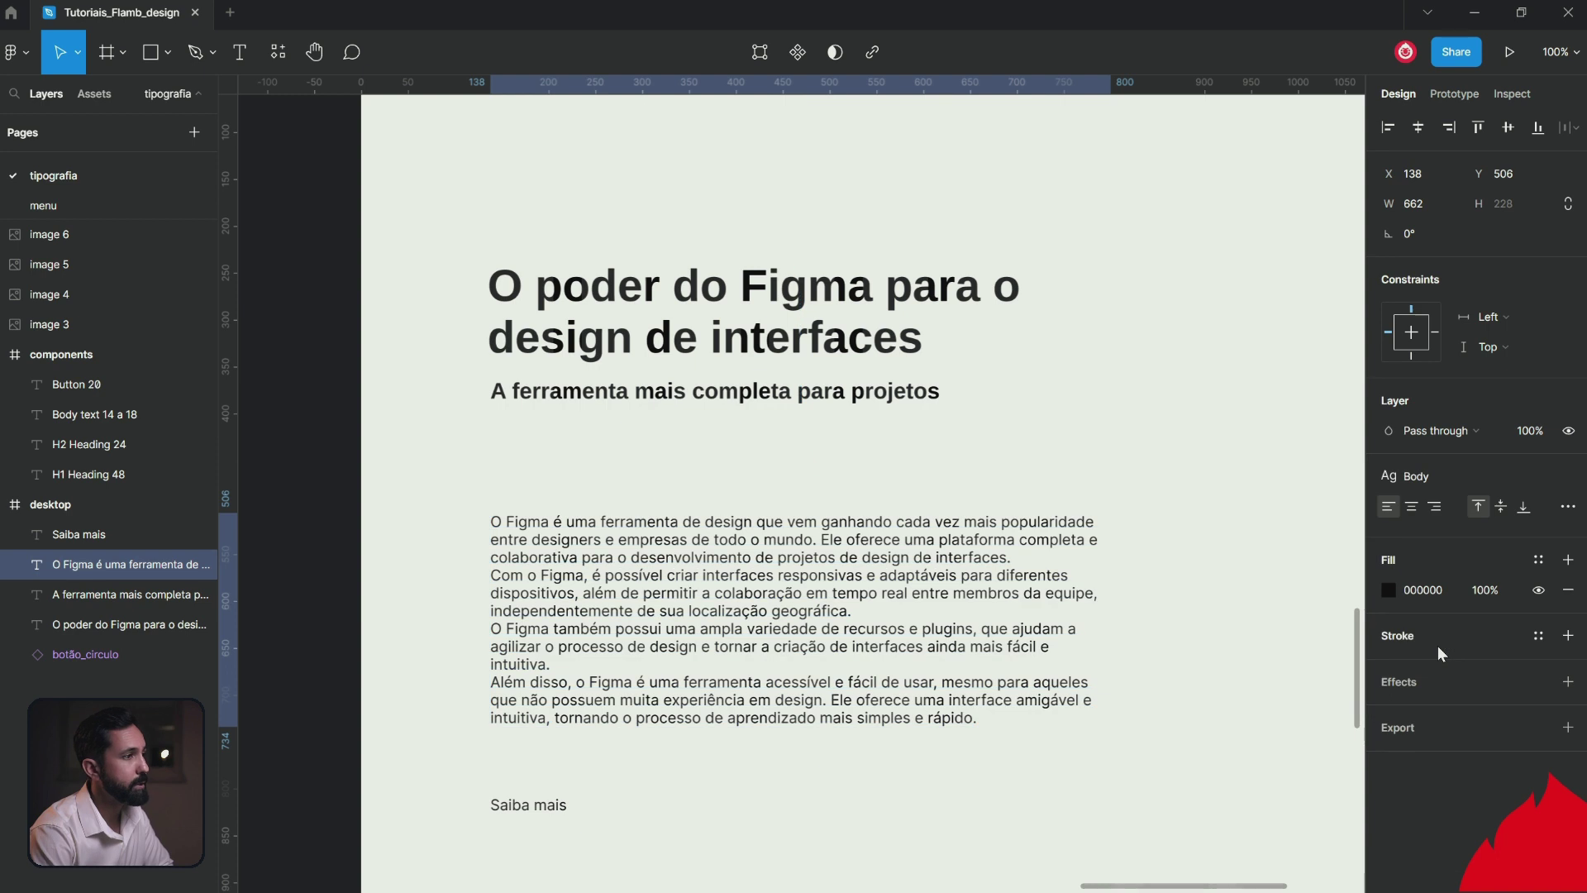
drag(749, 599, 746, 545)
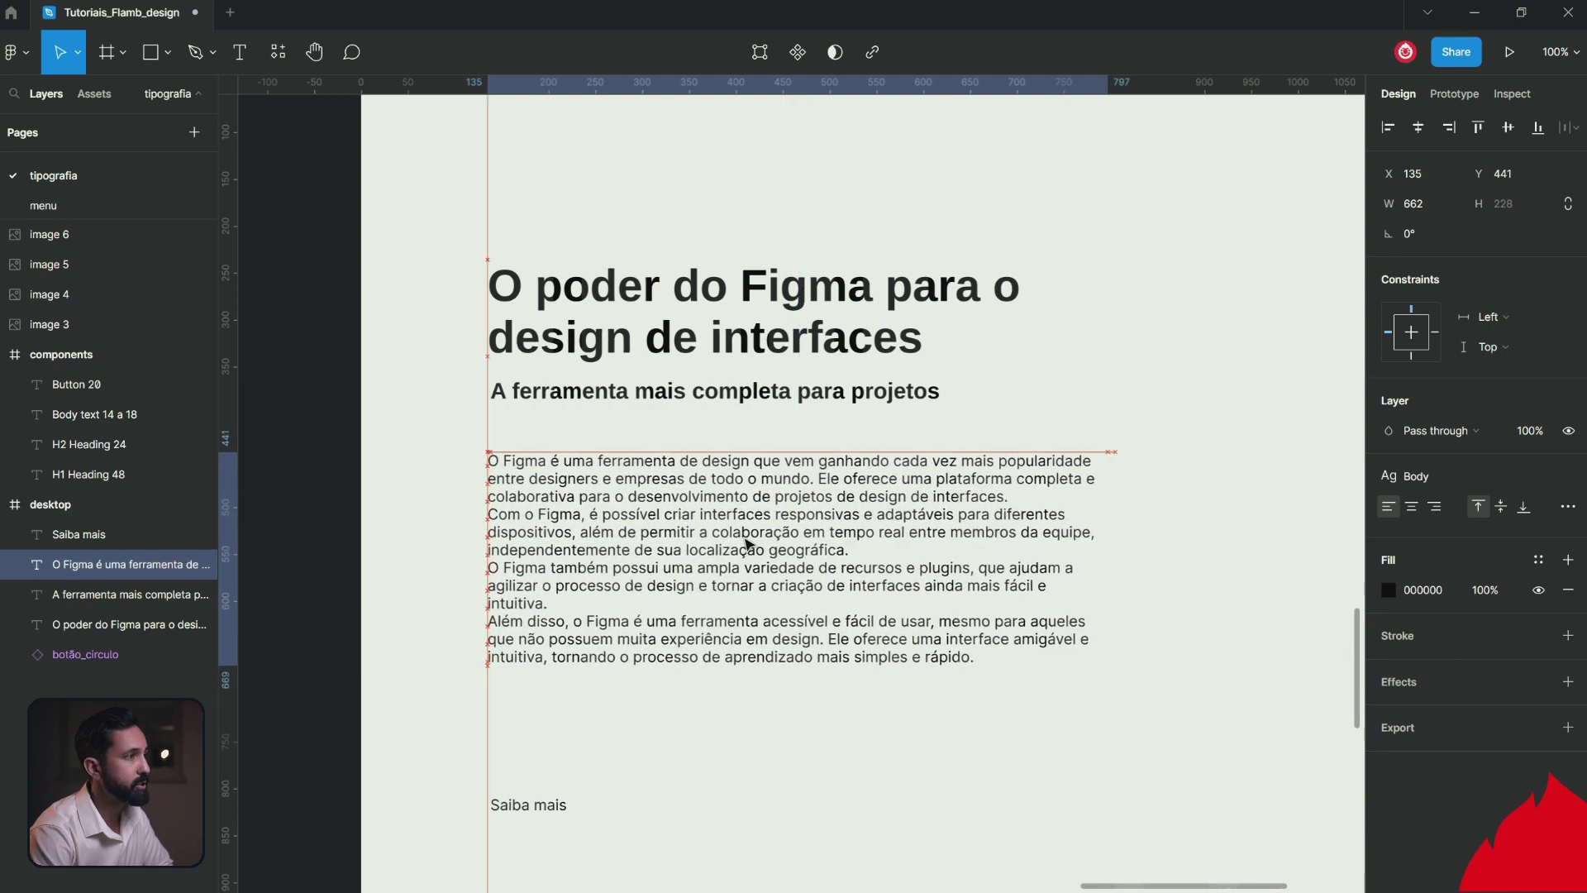
Apply the Button style to the 'Saiba mais' text.
click(541, 806)
scroll(768, 764, down, 2)
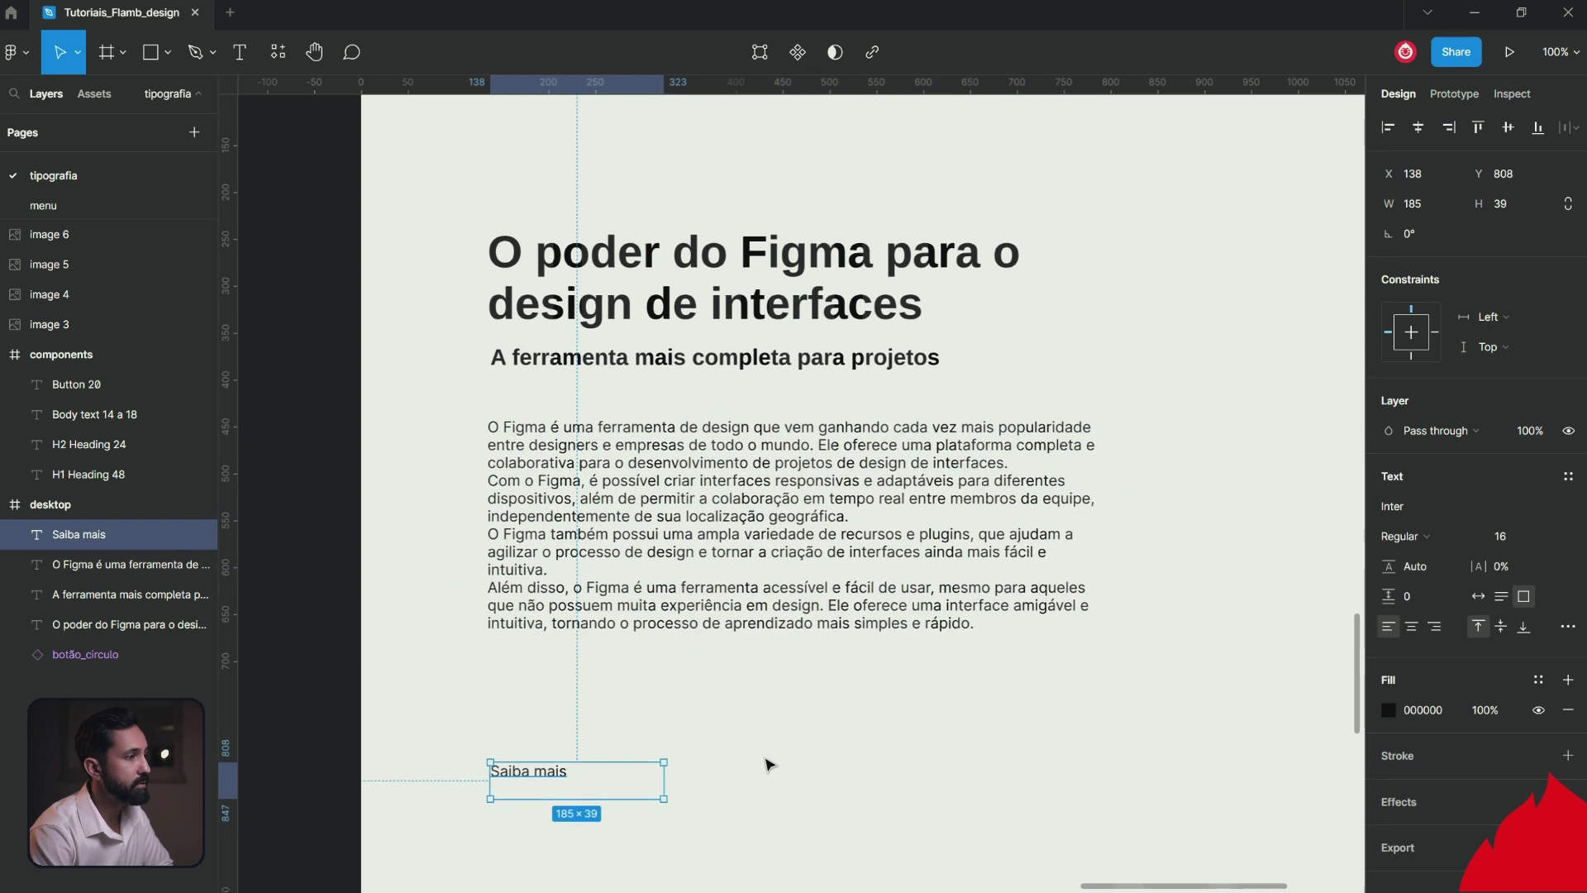
scroll(769, 764, down, 1)
click(1565, 478)
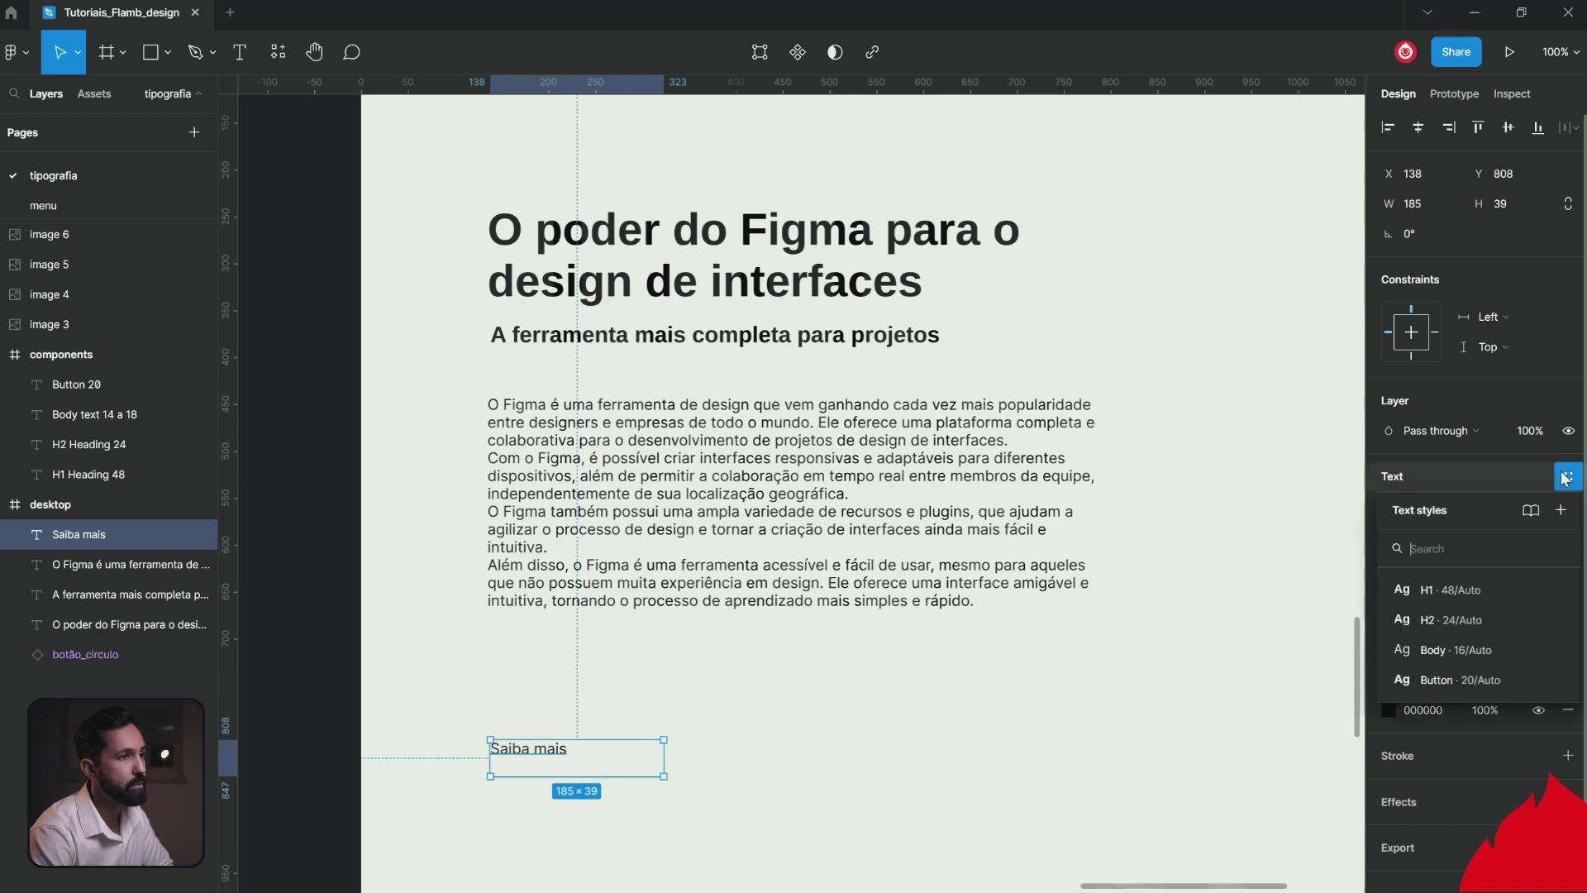
click(1465, 678)
scroll(1006, 719, down, 1)
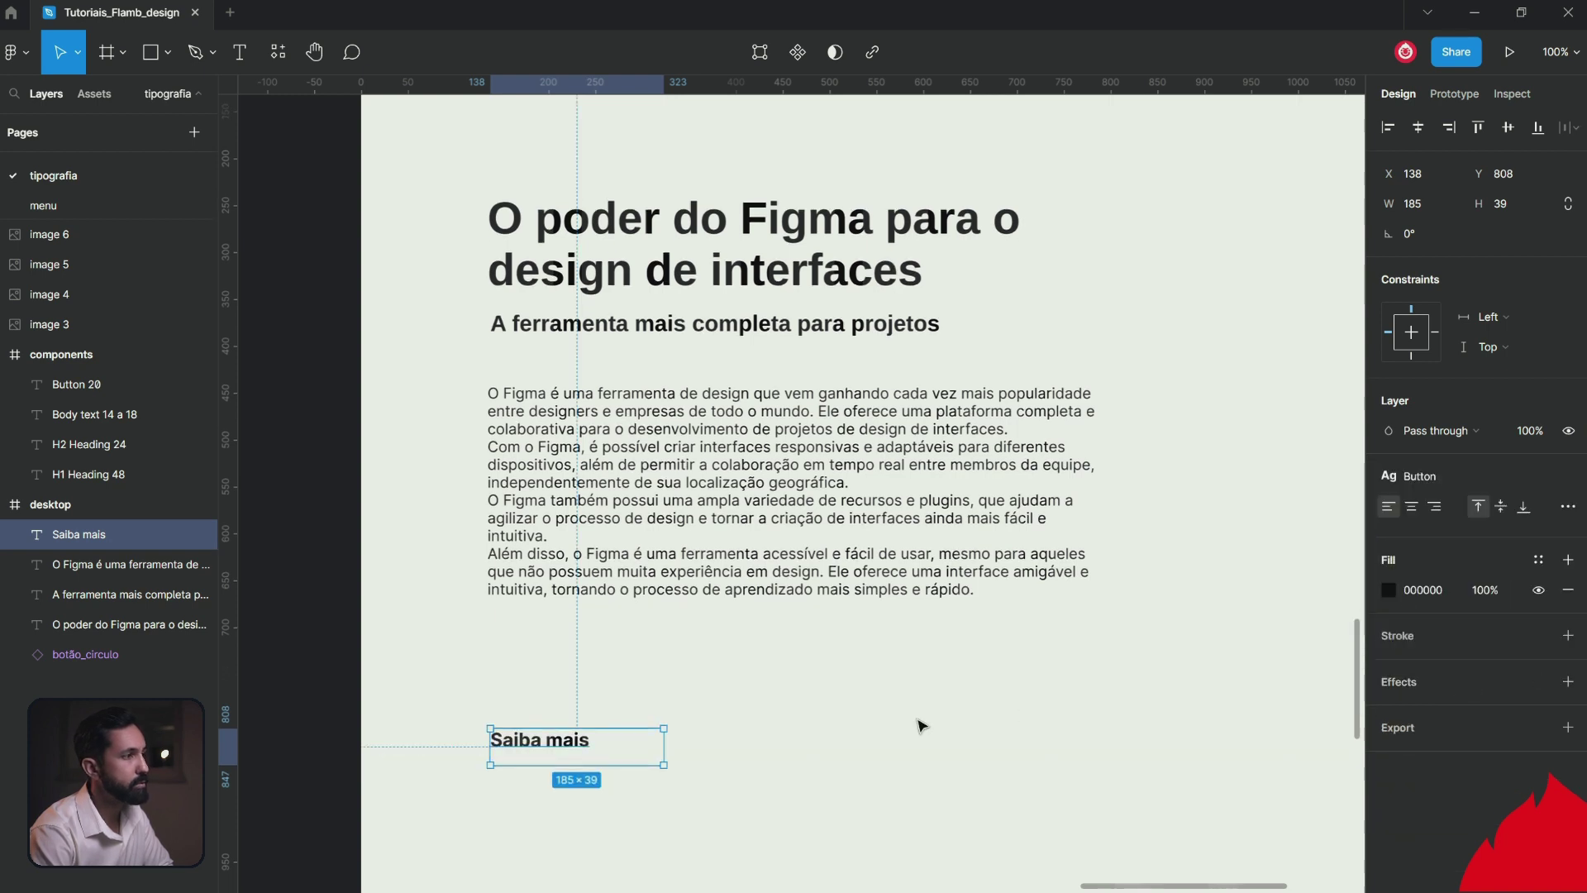
click(920, 723)
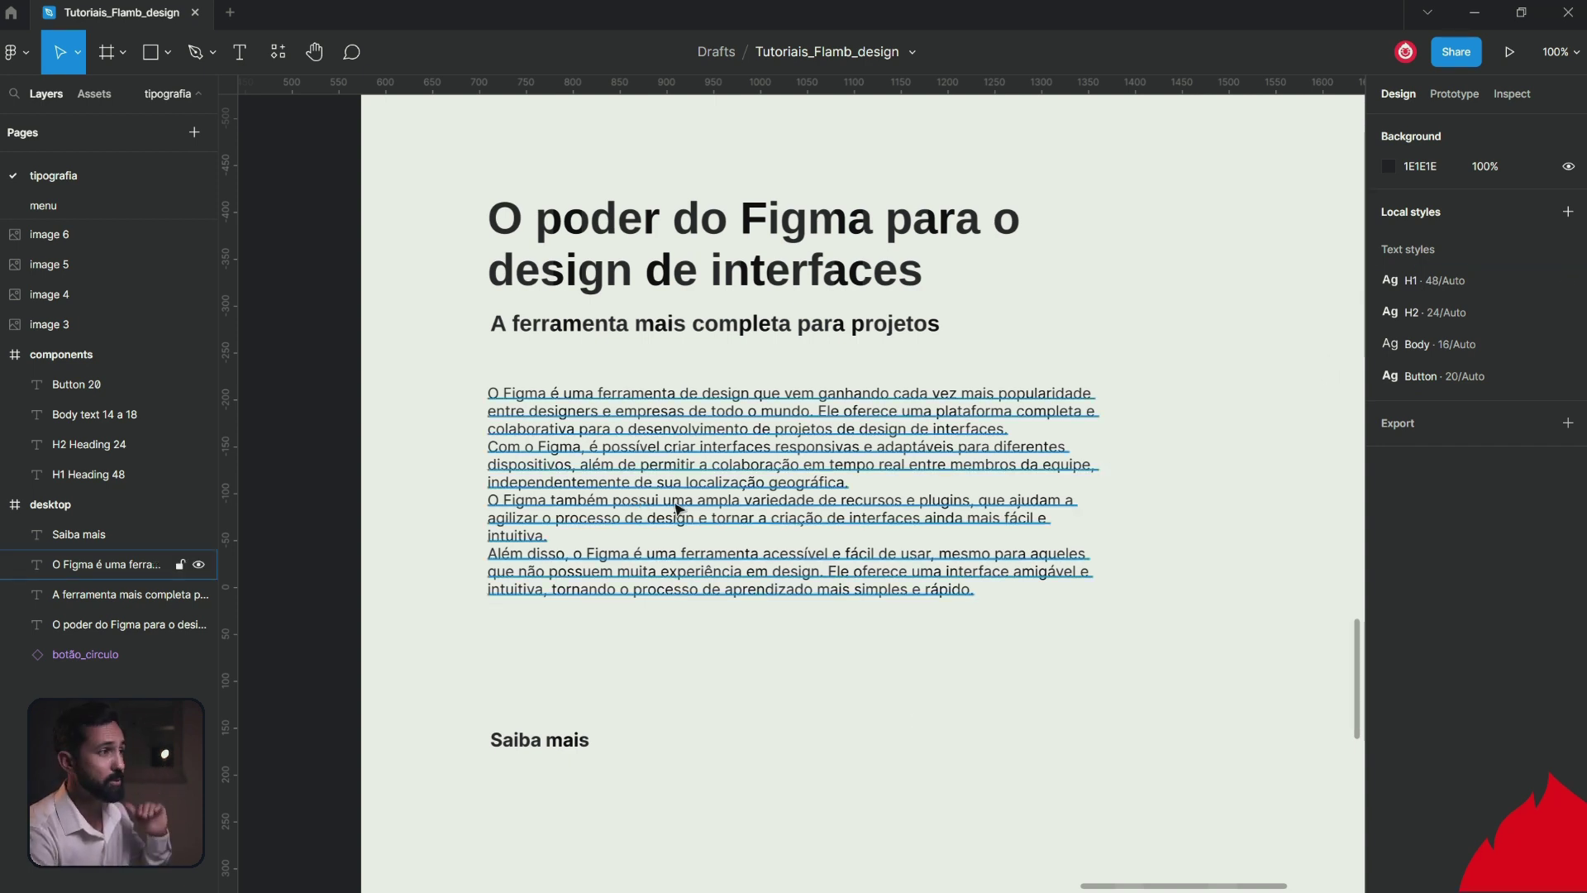
Move the paragraph and 'Saiba mais' up to tighten the desktop texts' spacing.
scroll(769, 571, up, 1)
scroll(763, 330, down, 5)
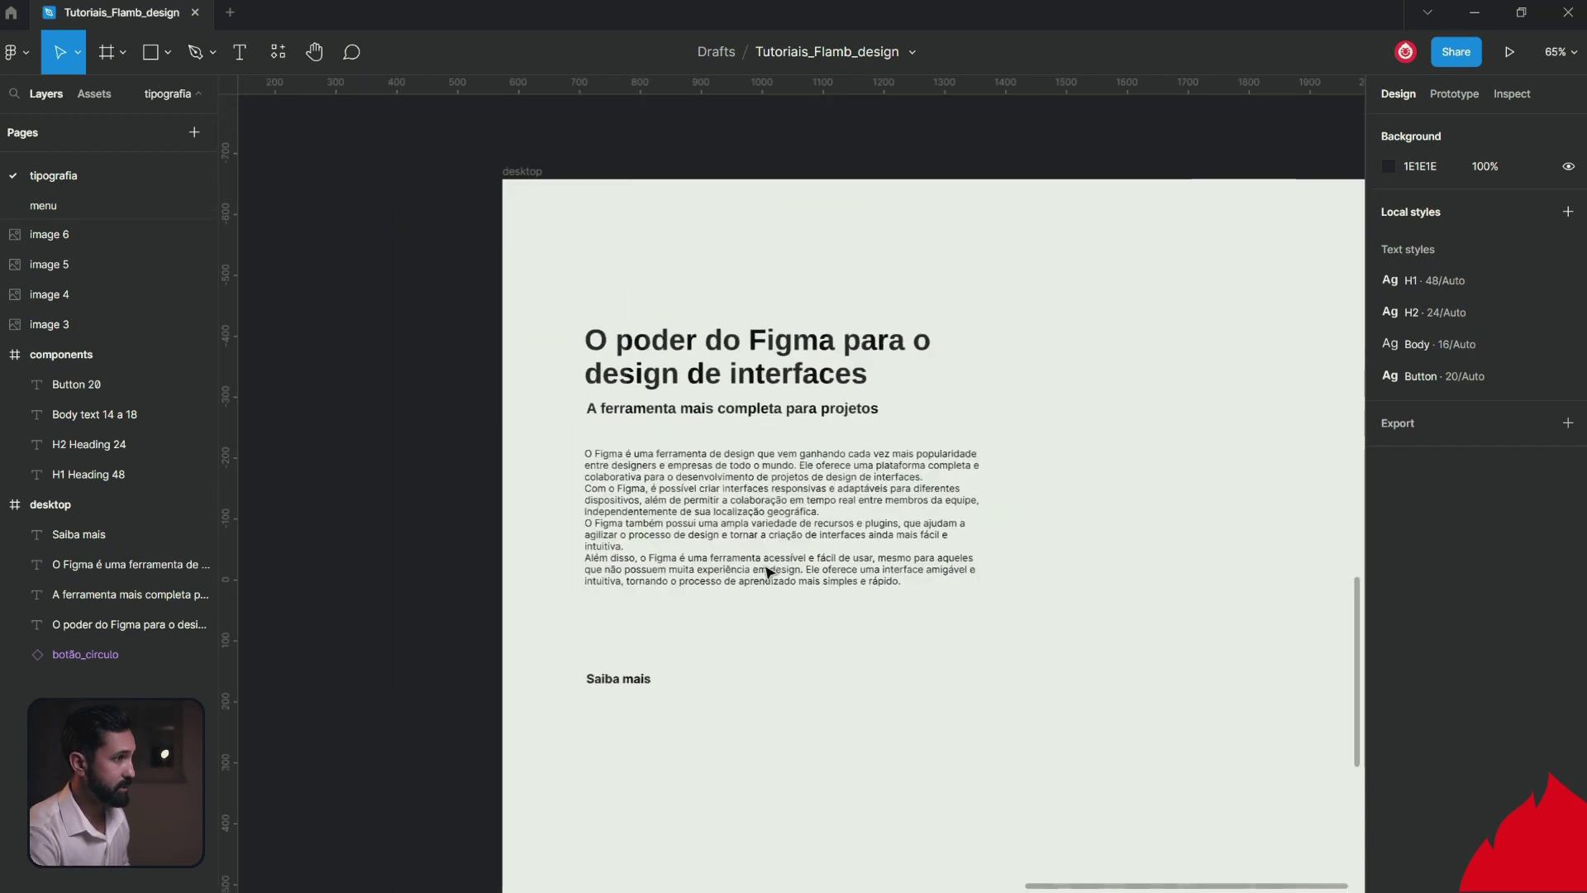
scroll(539, 349, down, 1)
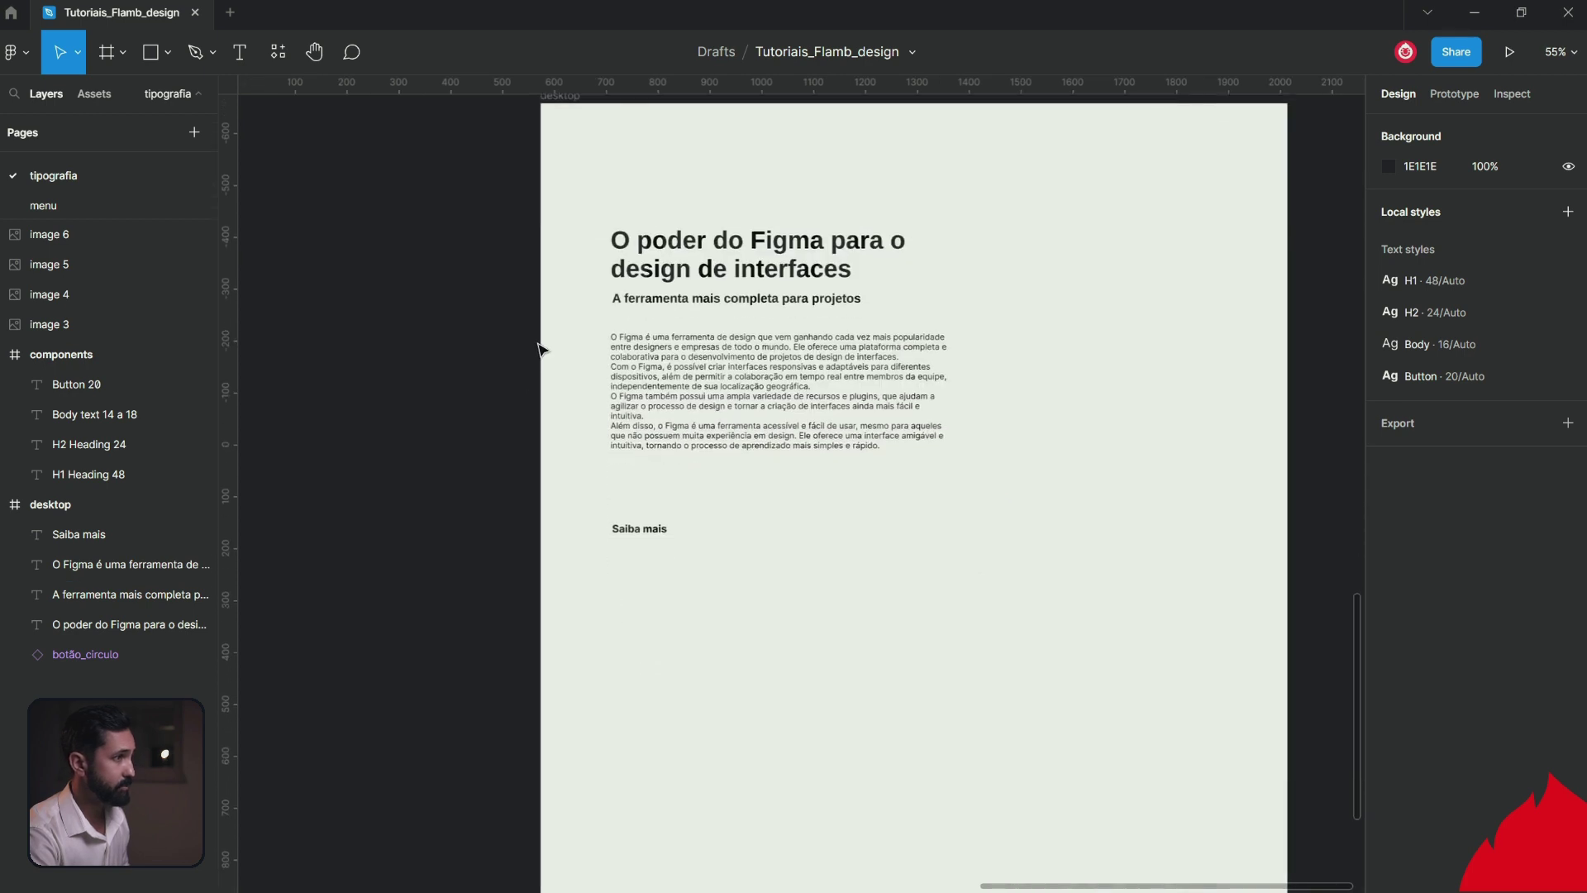
drag(529, 217, 1083, 628)
click(578, 418)
mouse_move(642, 383)
mouse_down()
mouse_move(645, 367)
mouse_move(645, 387)
mouse_up()
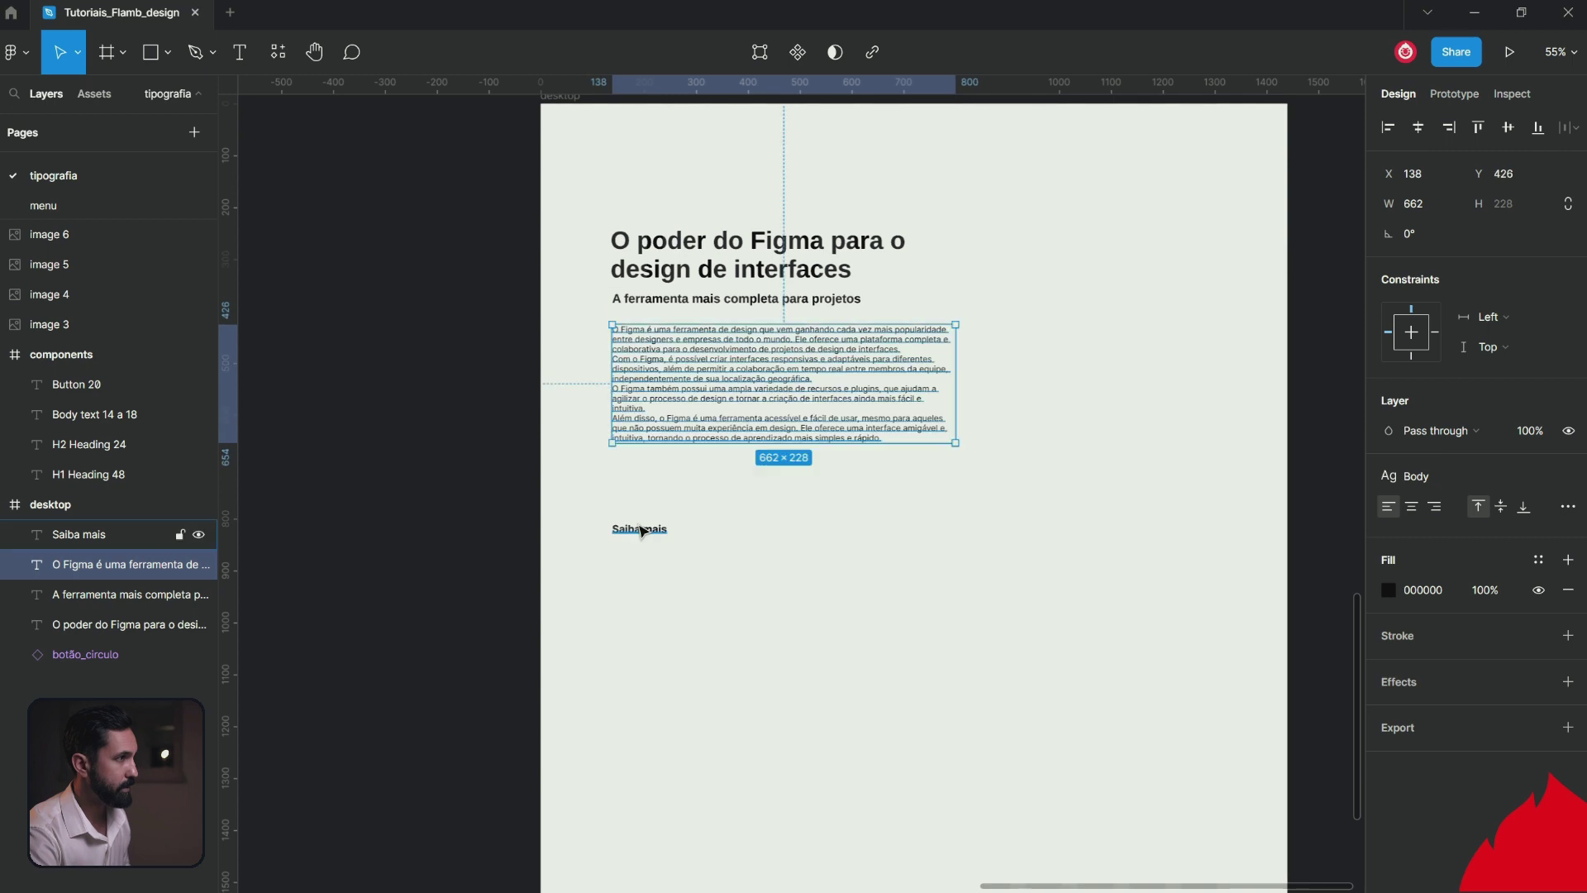
drag(642, 528, 641, 479)
drag(803, 309, 804, 309)
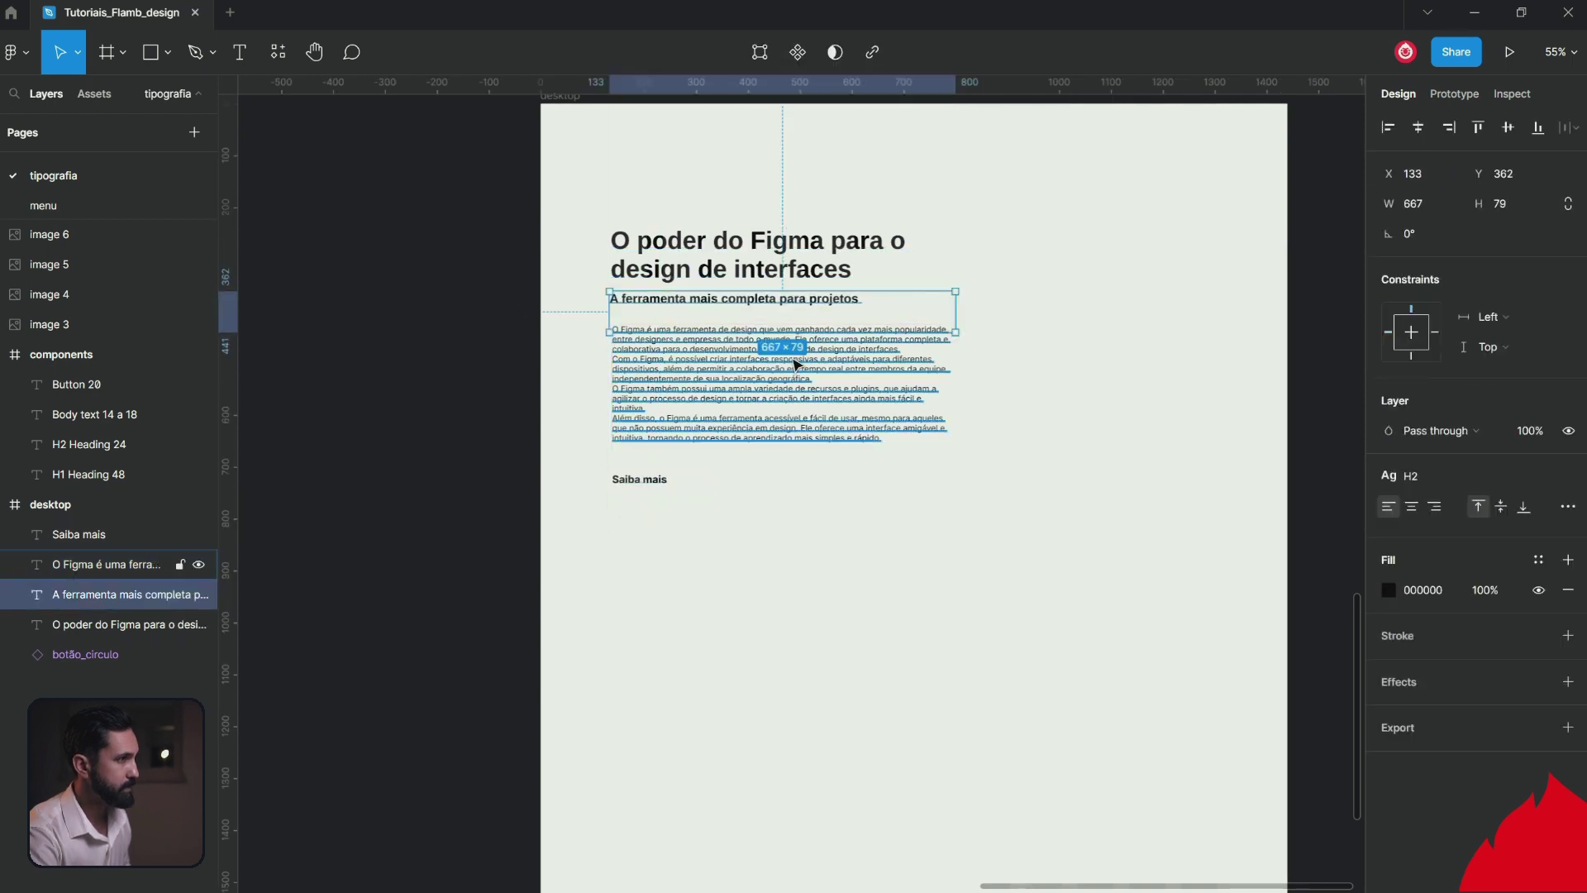
click(795, 395)
click(513, 330)
Duplicate the four desktop text layers and place the copy below the originals.
drag(510, 217, 1119, 608)
drag(808, 413, 809, 755)
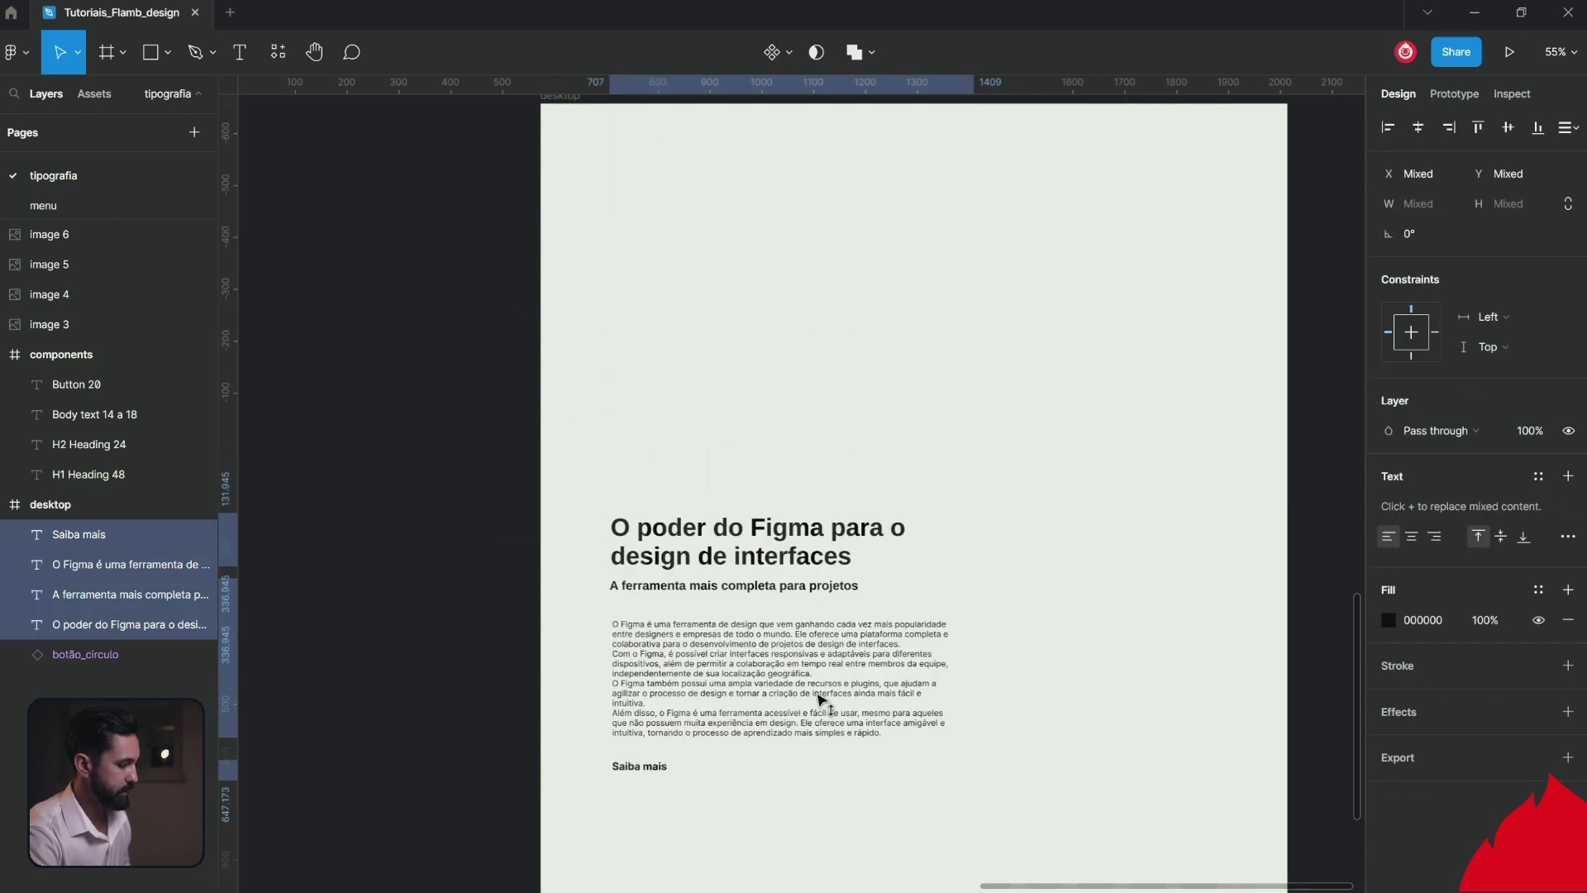
click(526, 497)
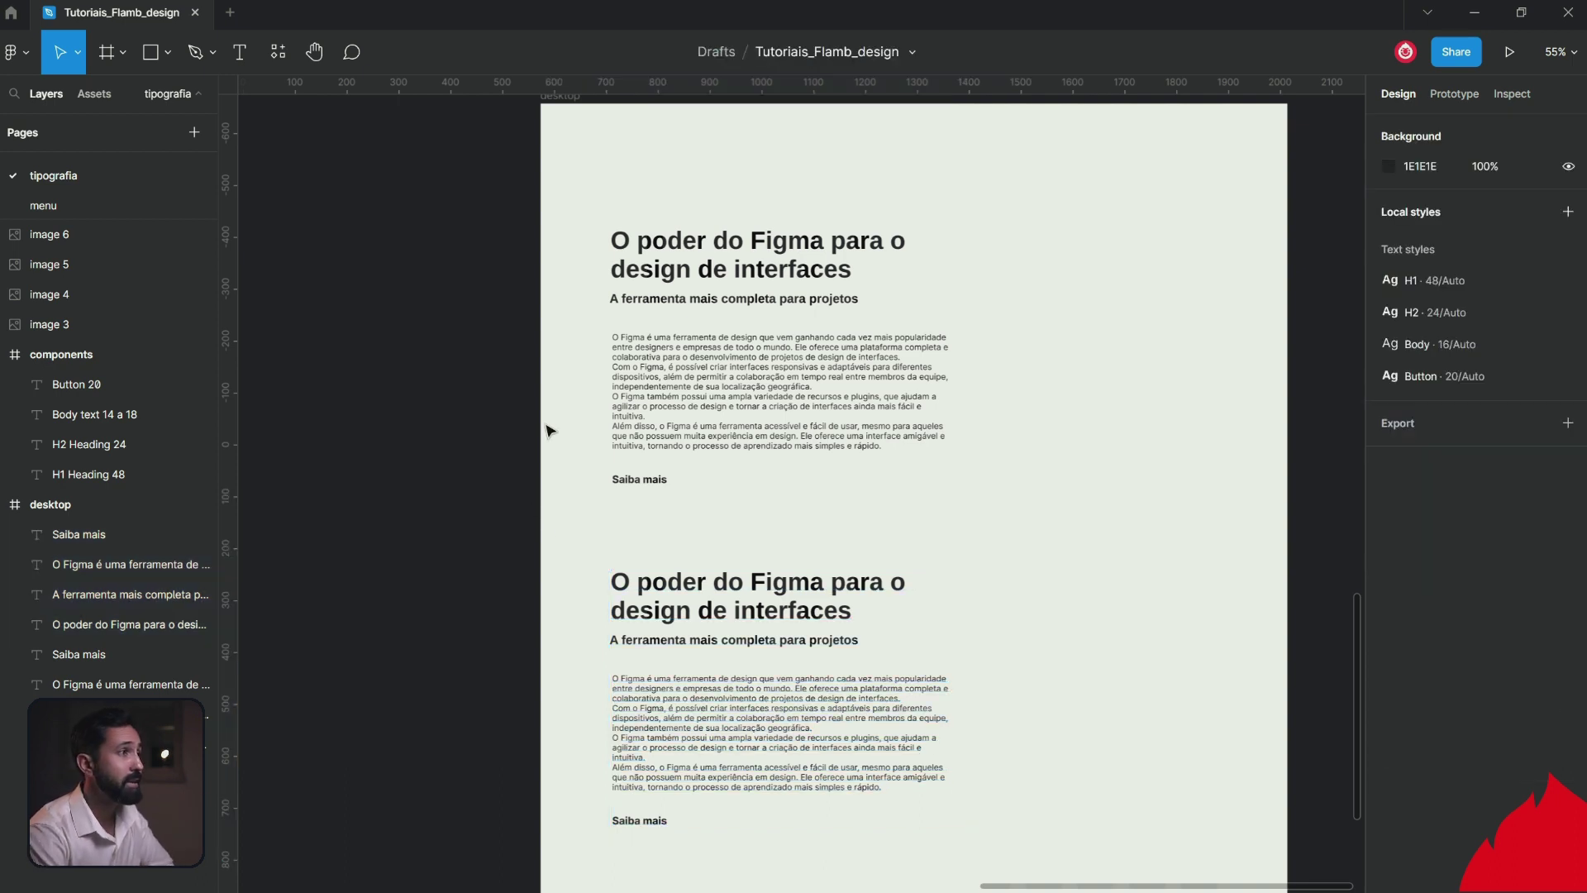
click(708, 301)
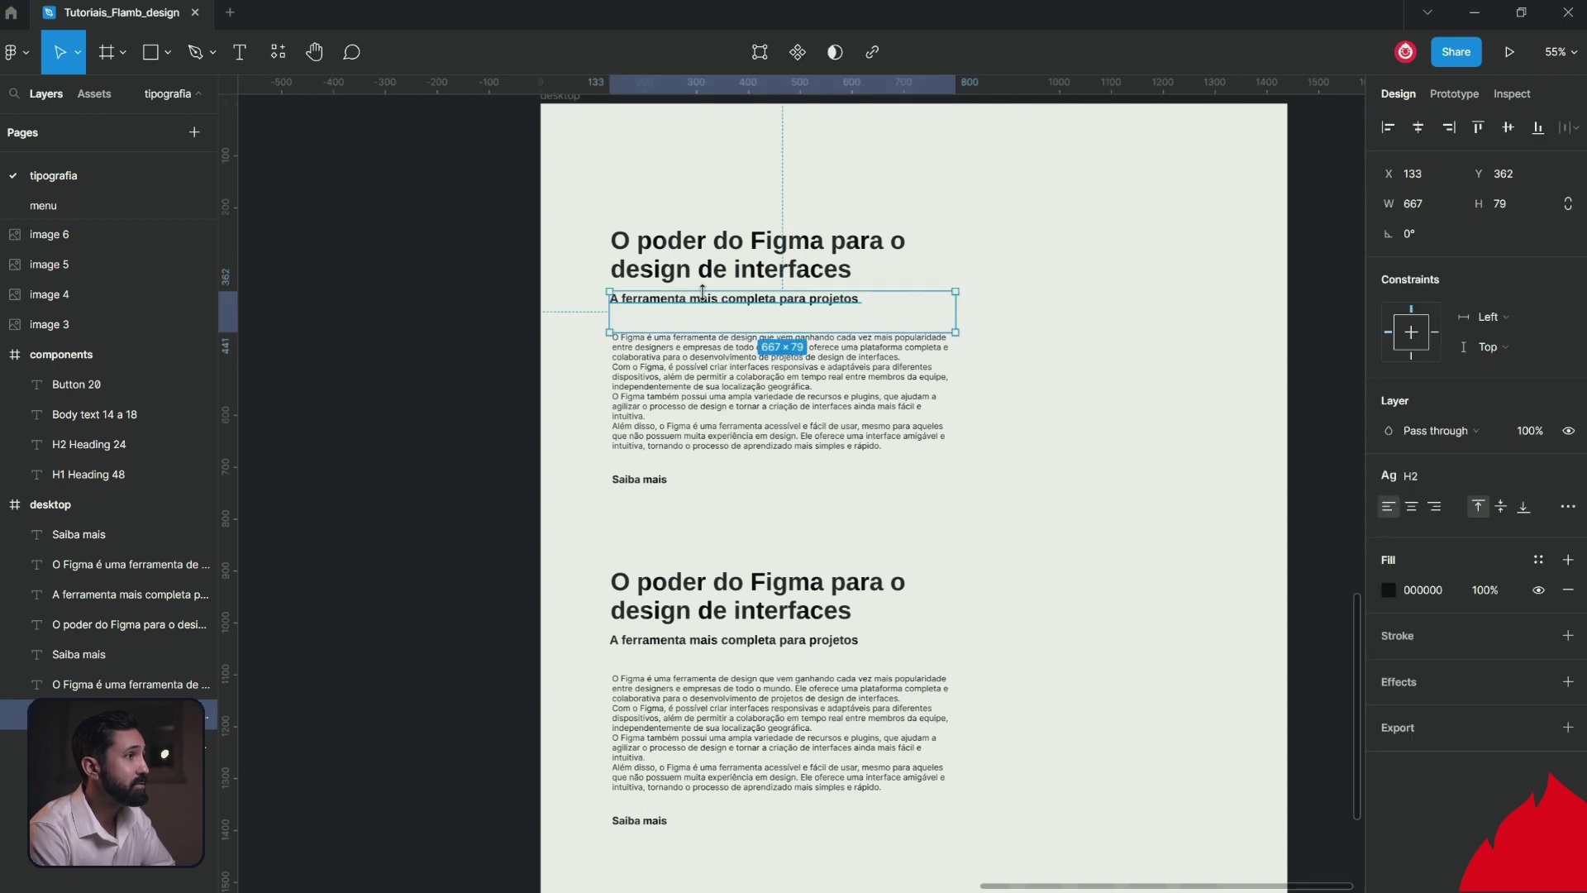
click(467, 387)
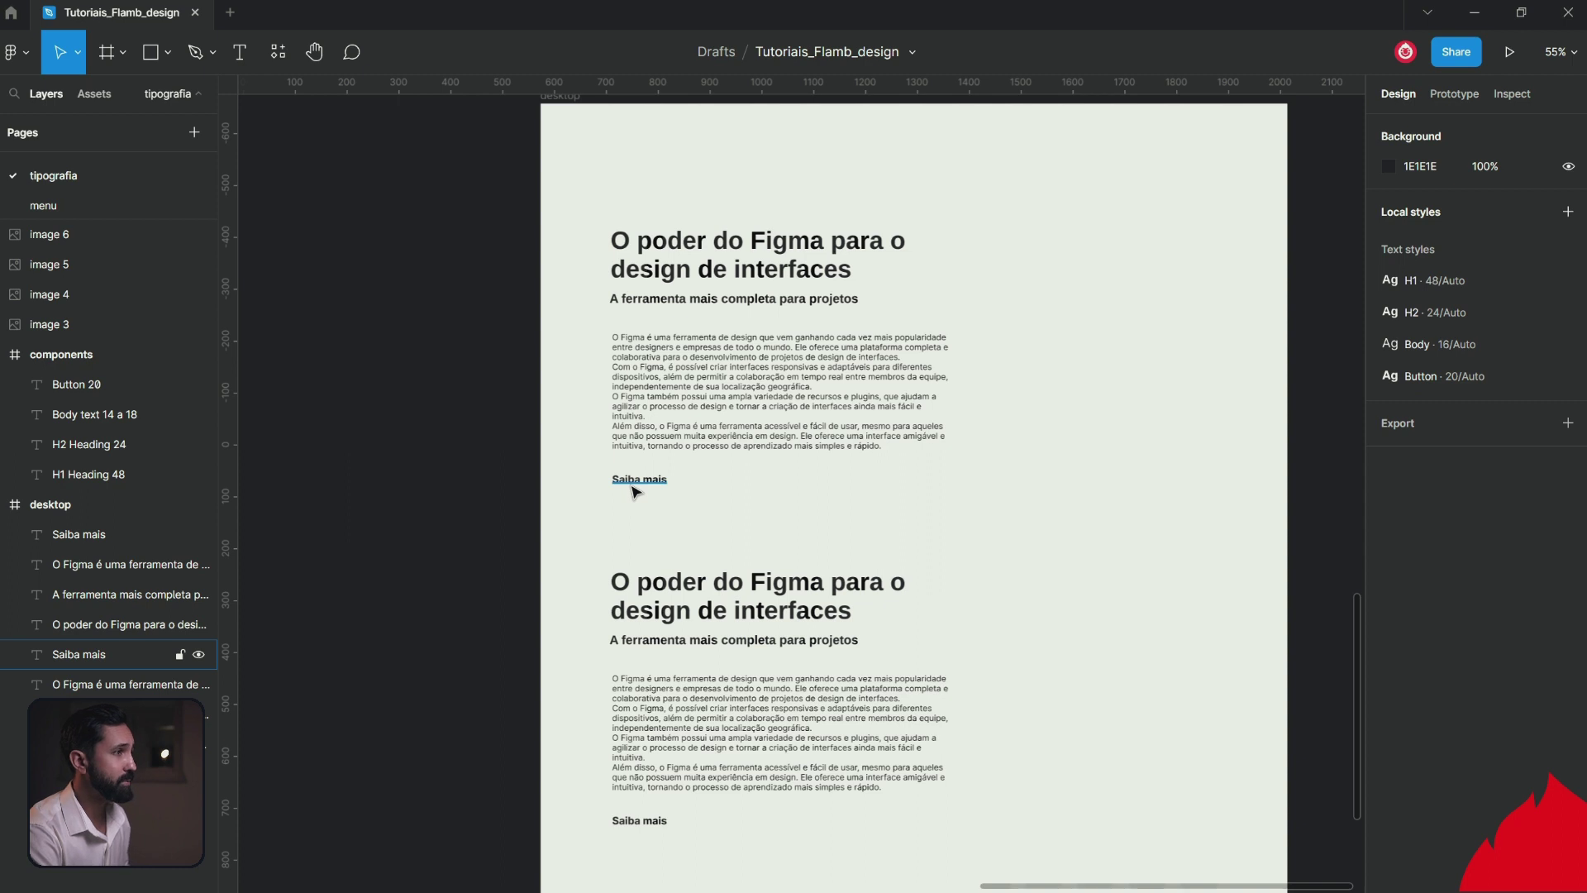
ctrl+scroll(663, 426, up, 5)
scroll(728, 673, up, 1)
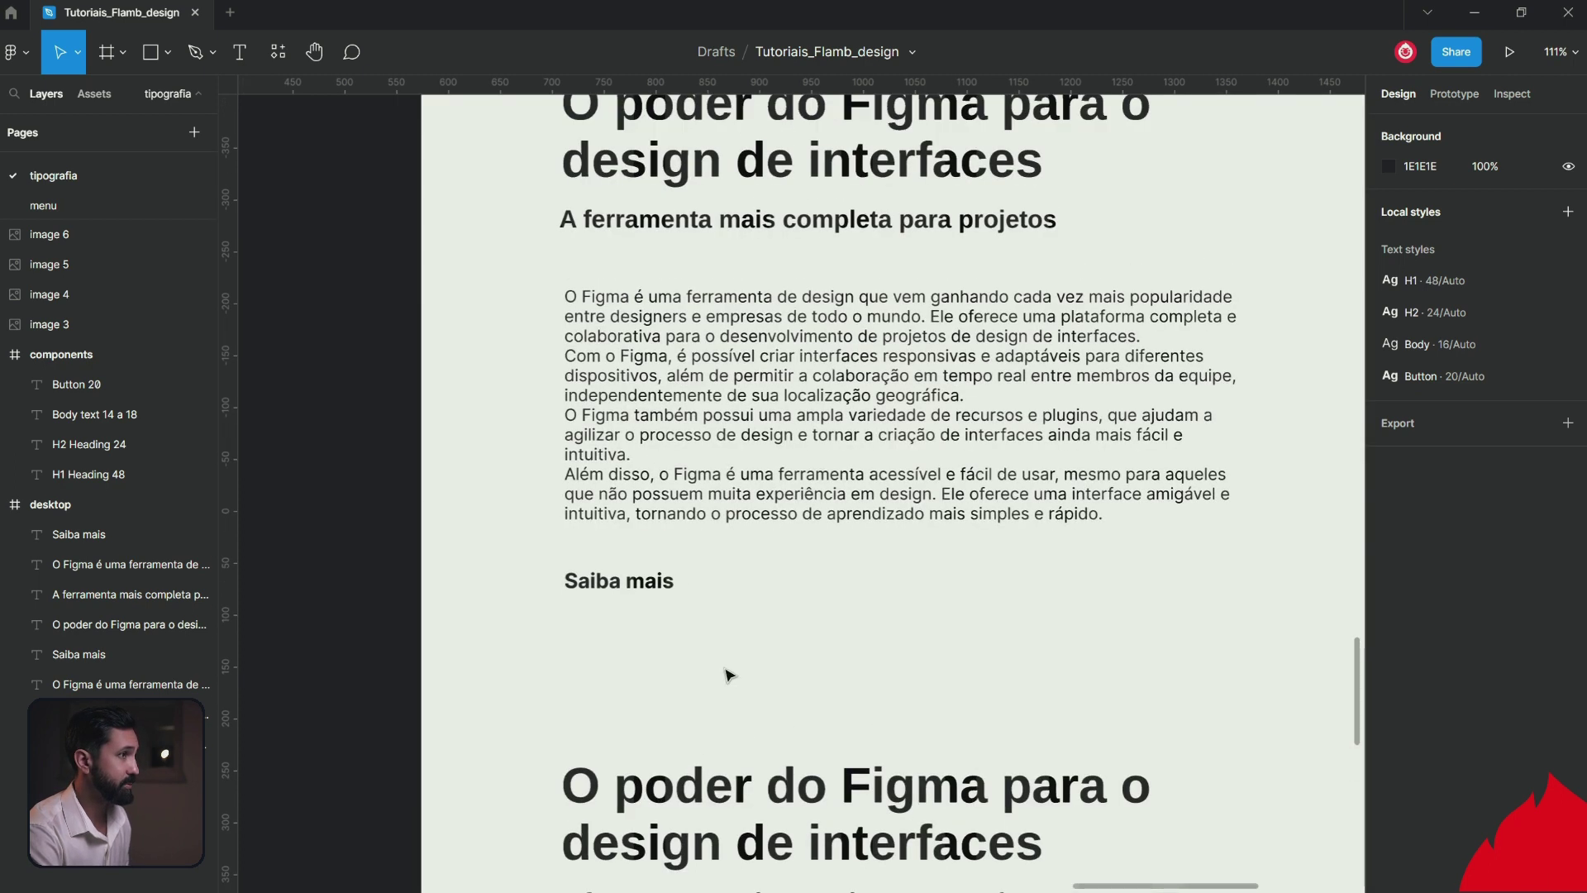
click(812, 240)
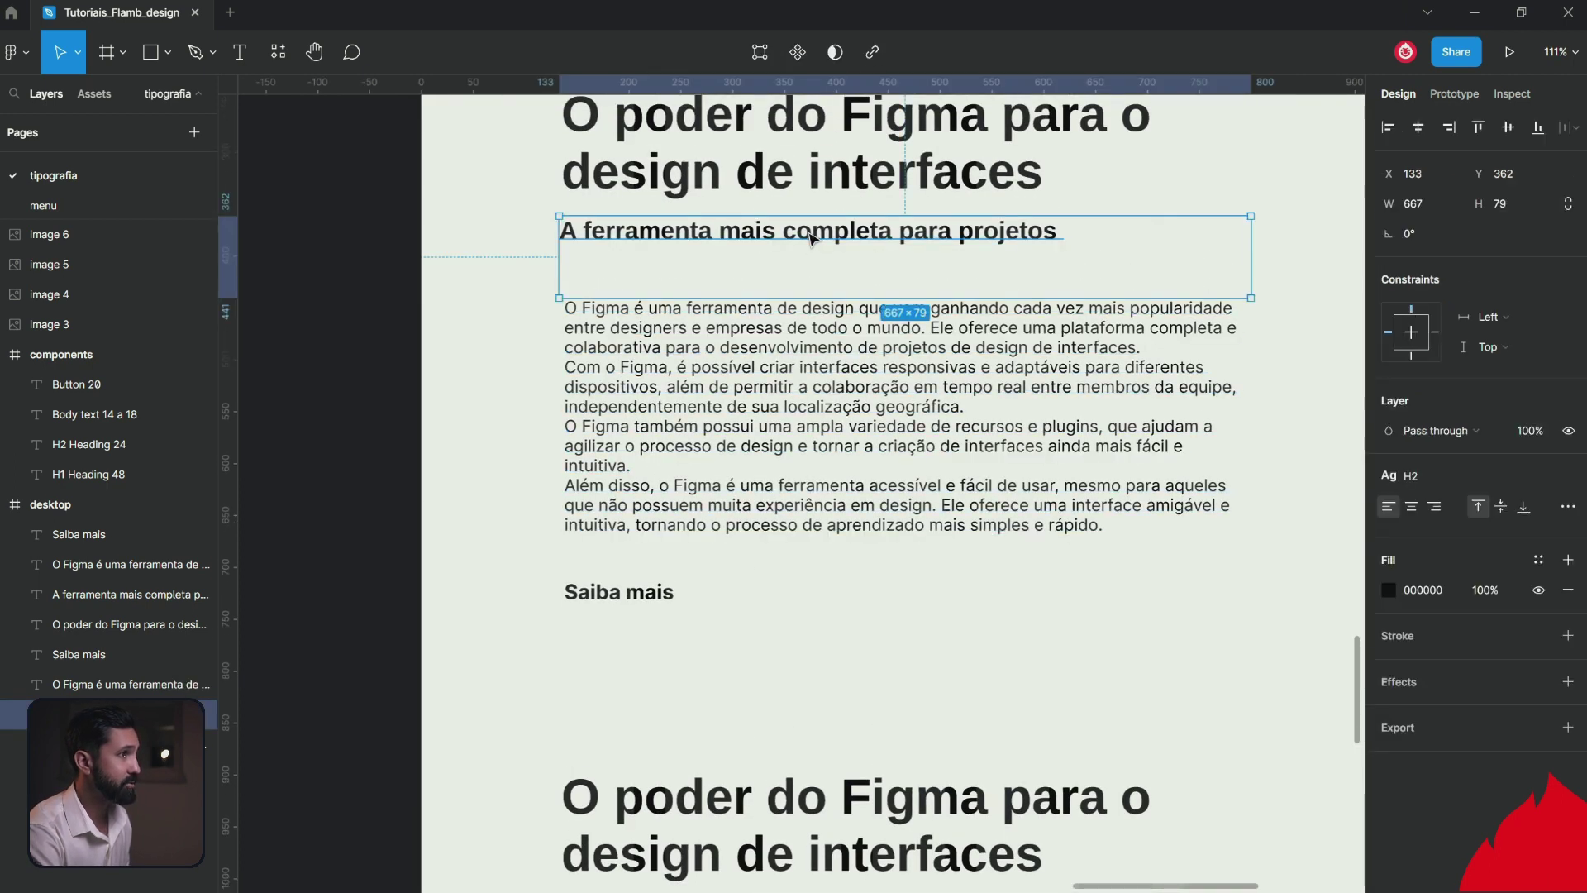
click(637, 606)
scroll(826, 611, up, 1)
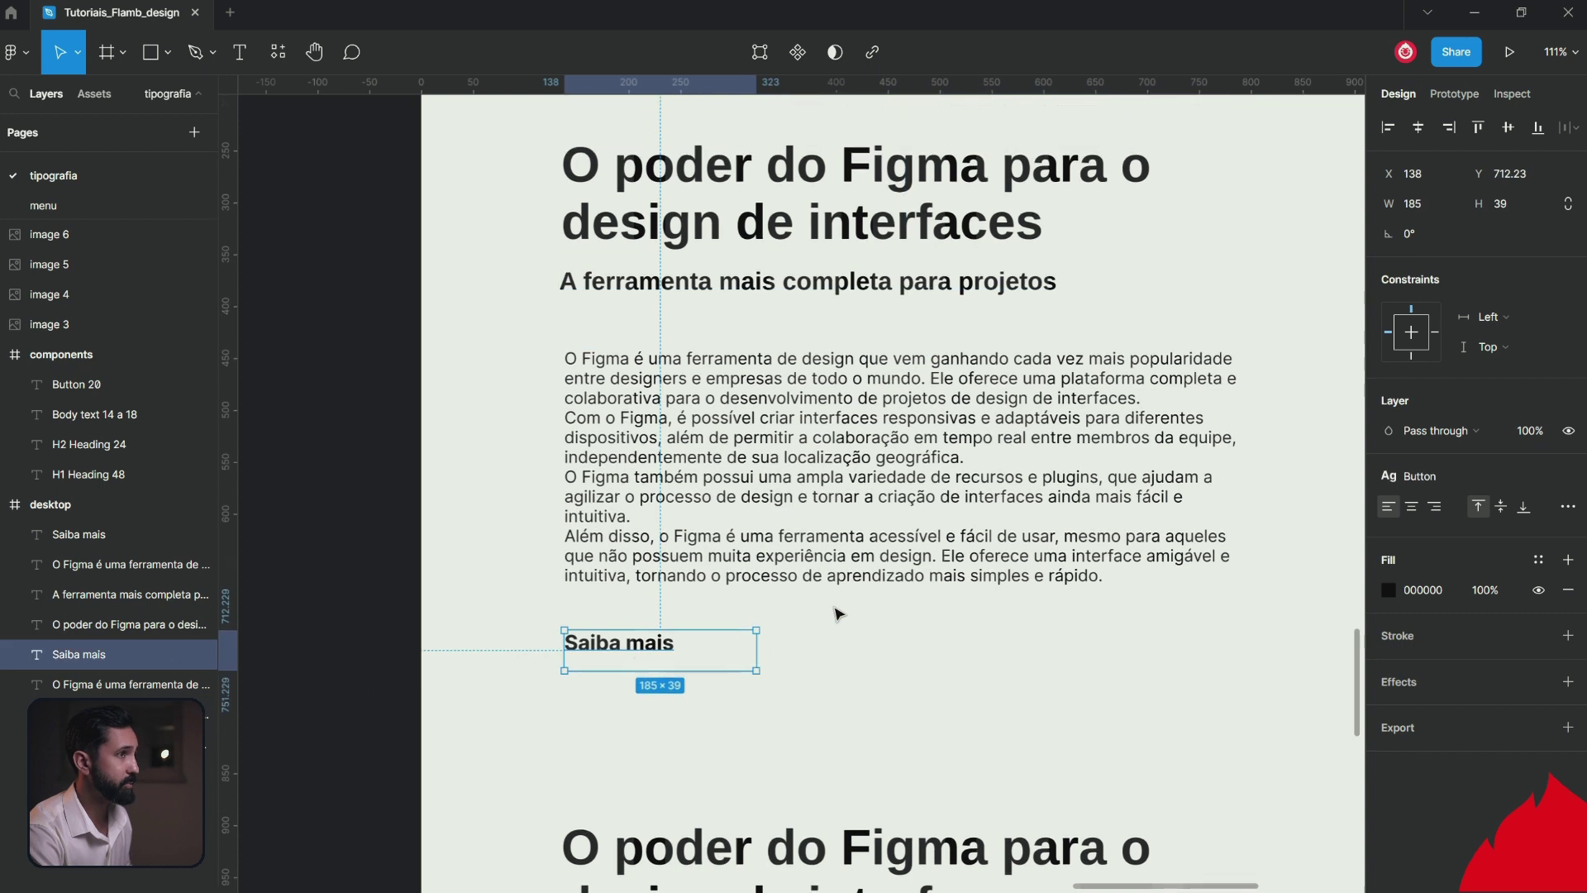
click(904, 307)
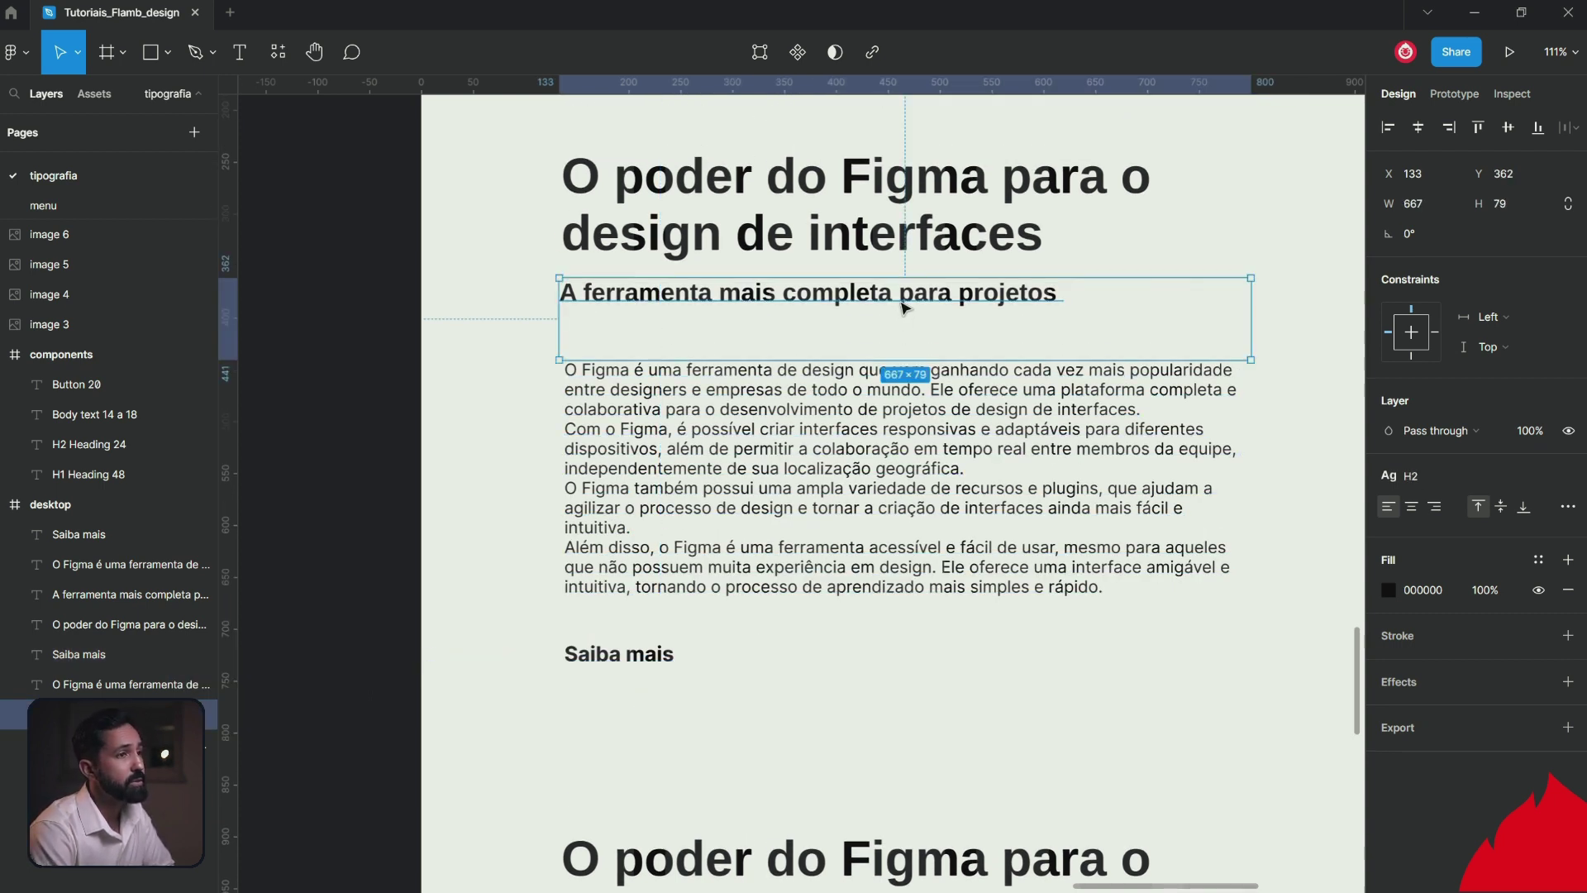
click(1063, 722)
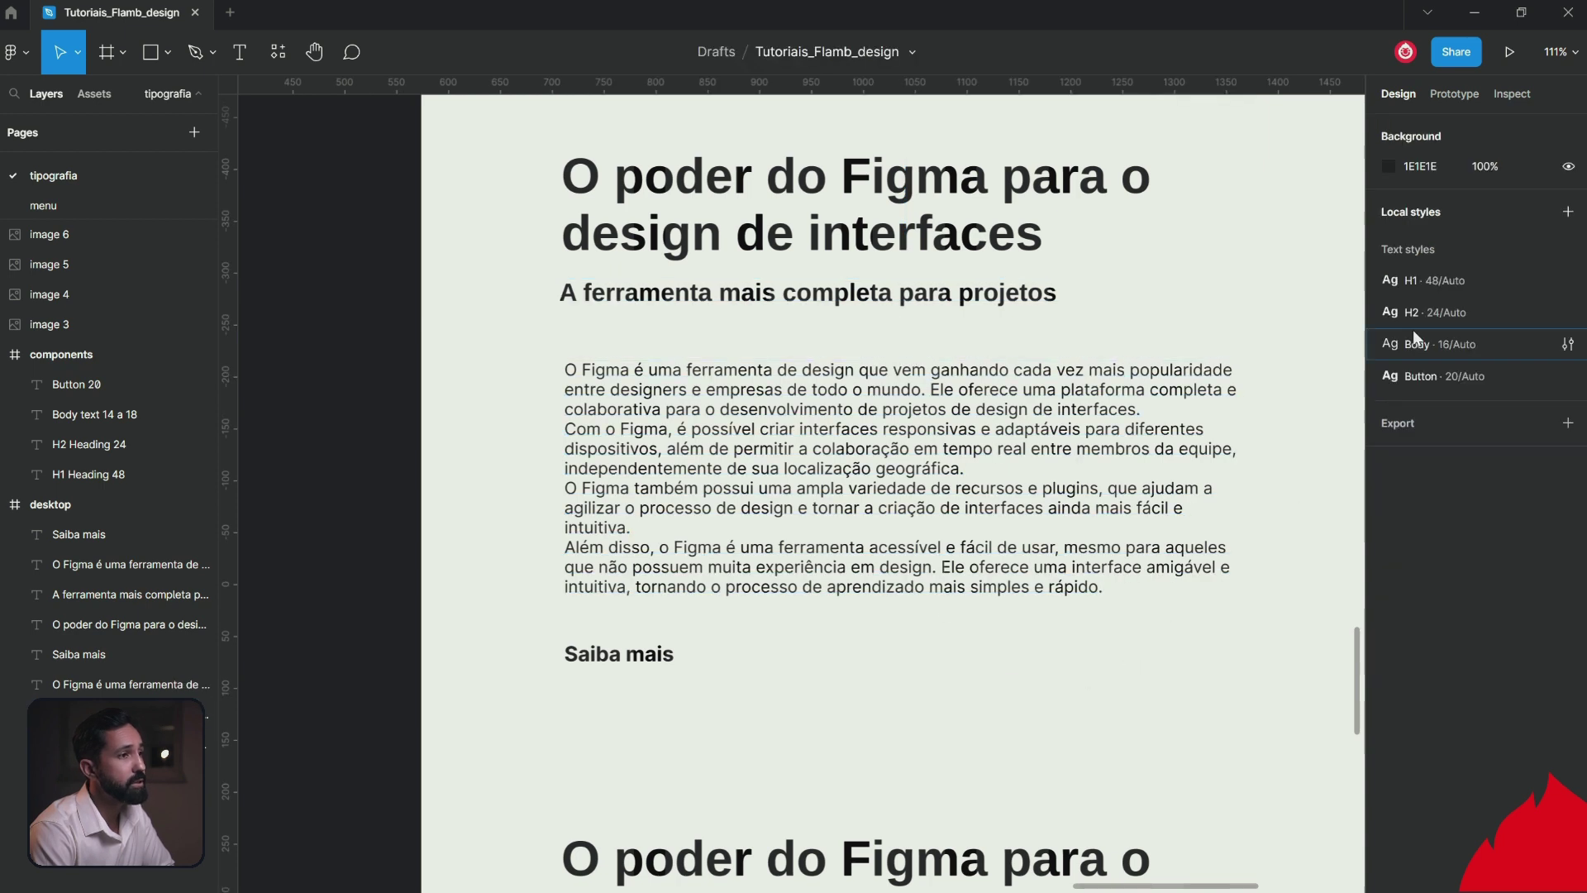
mouse_move(1475, 311)
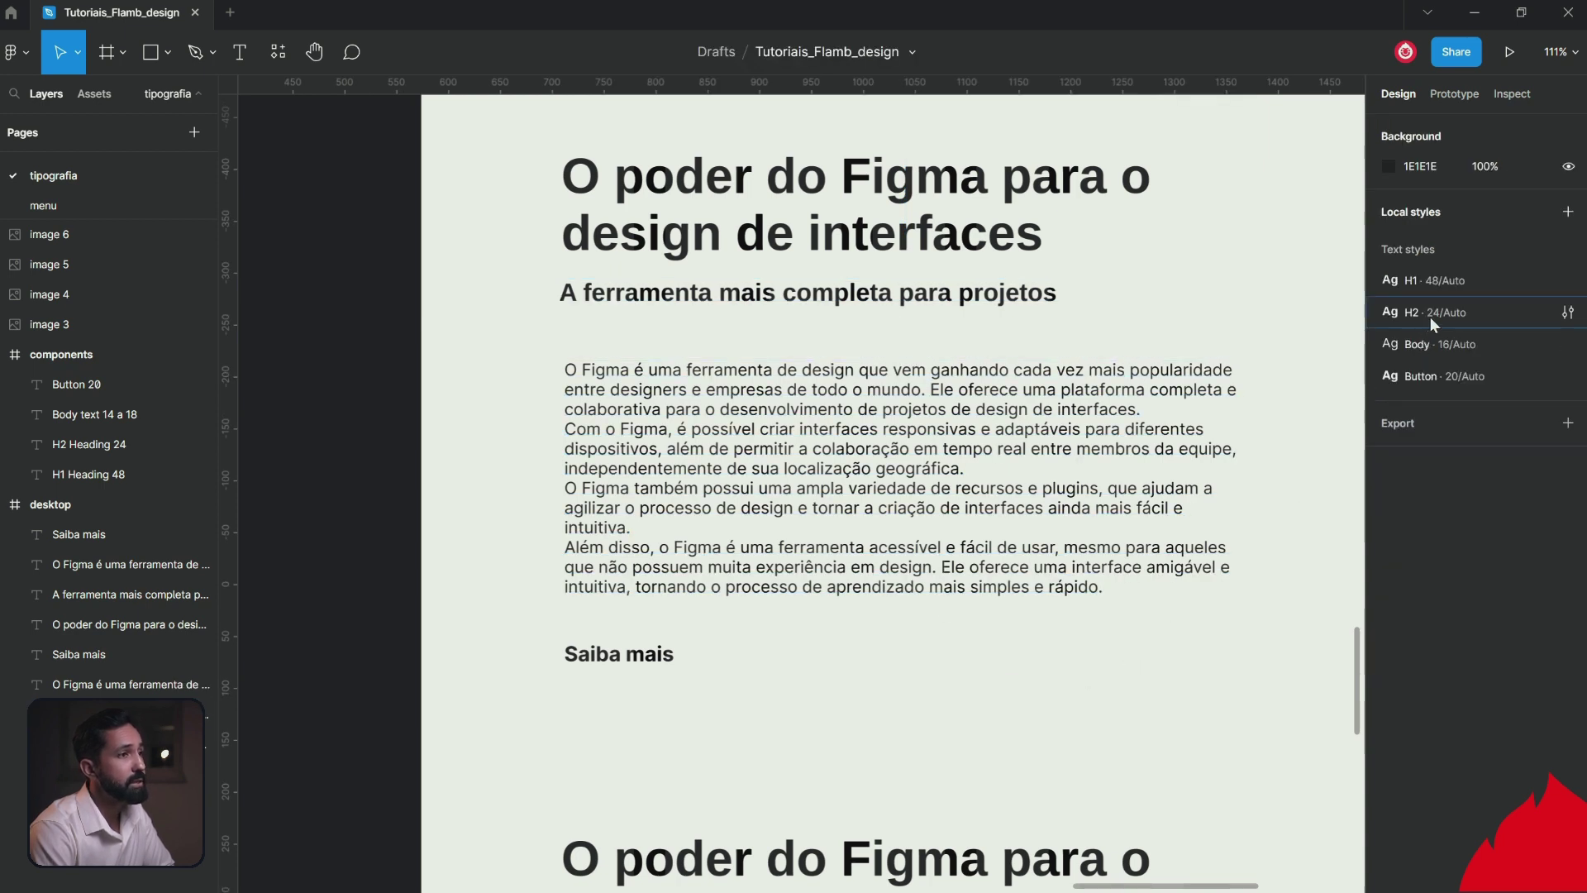
Change the H2 text style's font size from 24 to 32 and close its editor.
click(1568, 314)
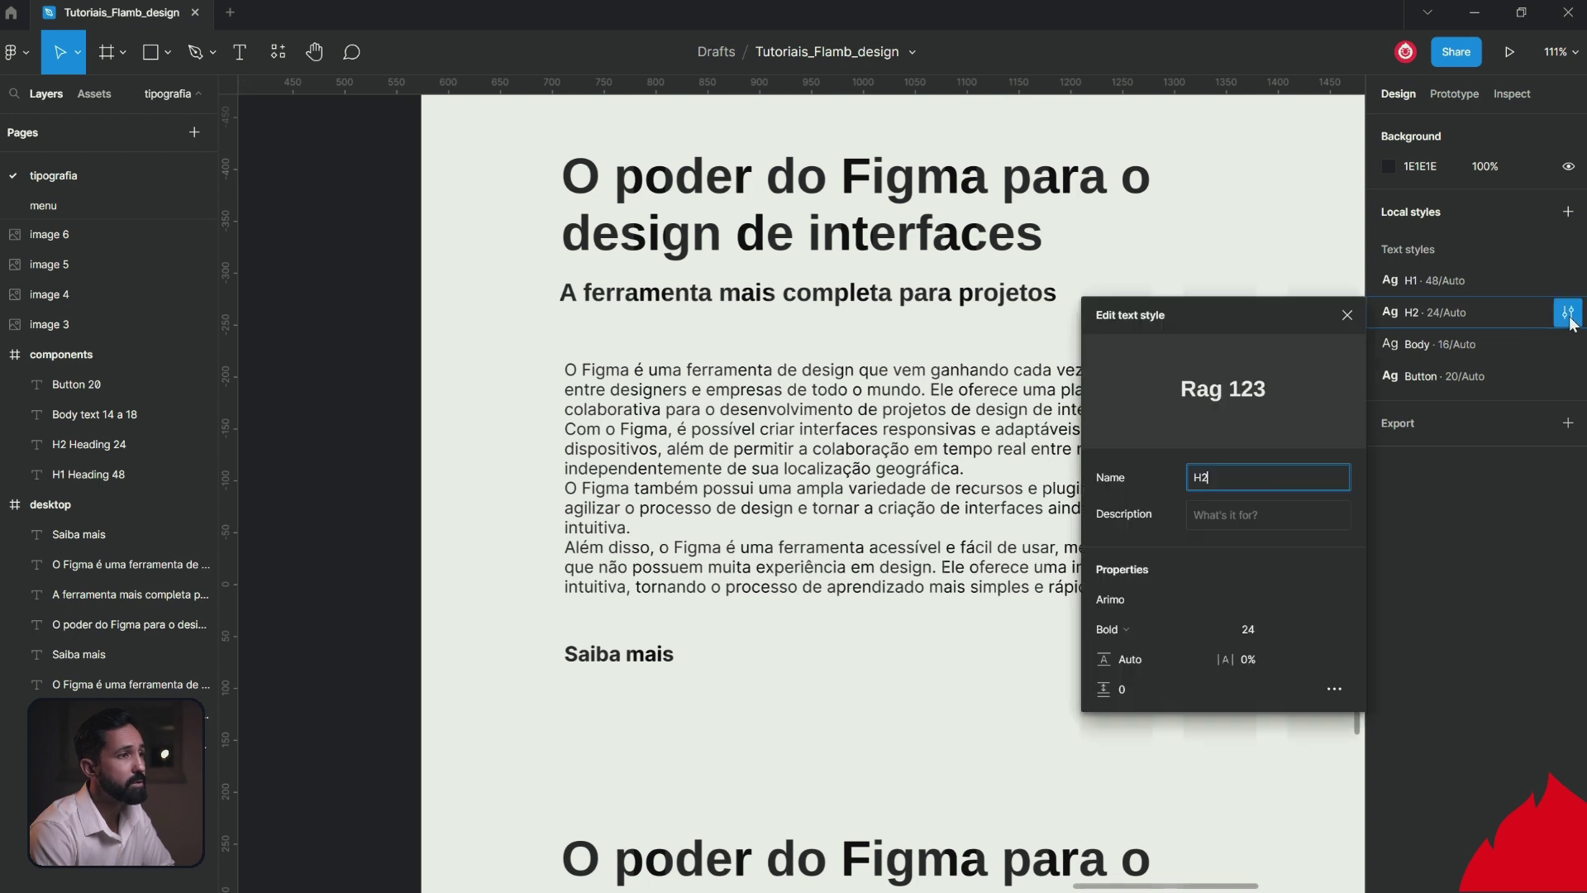
click(1315, 631)
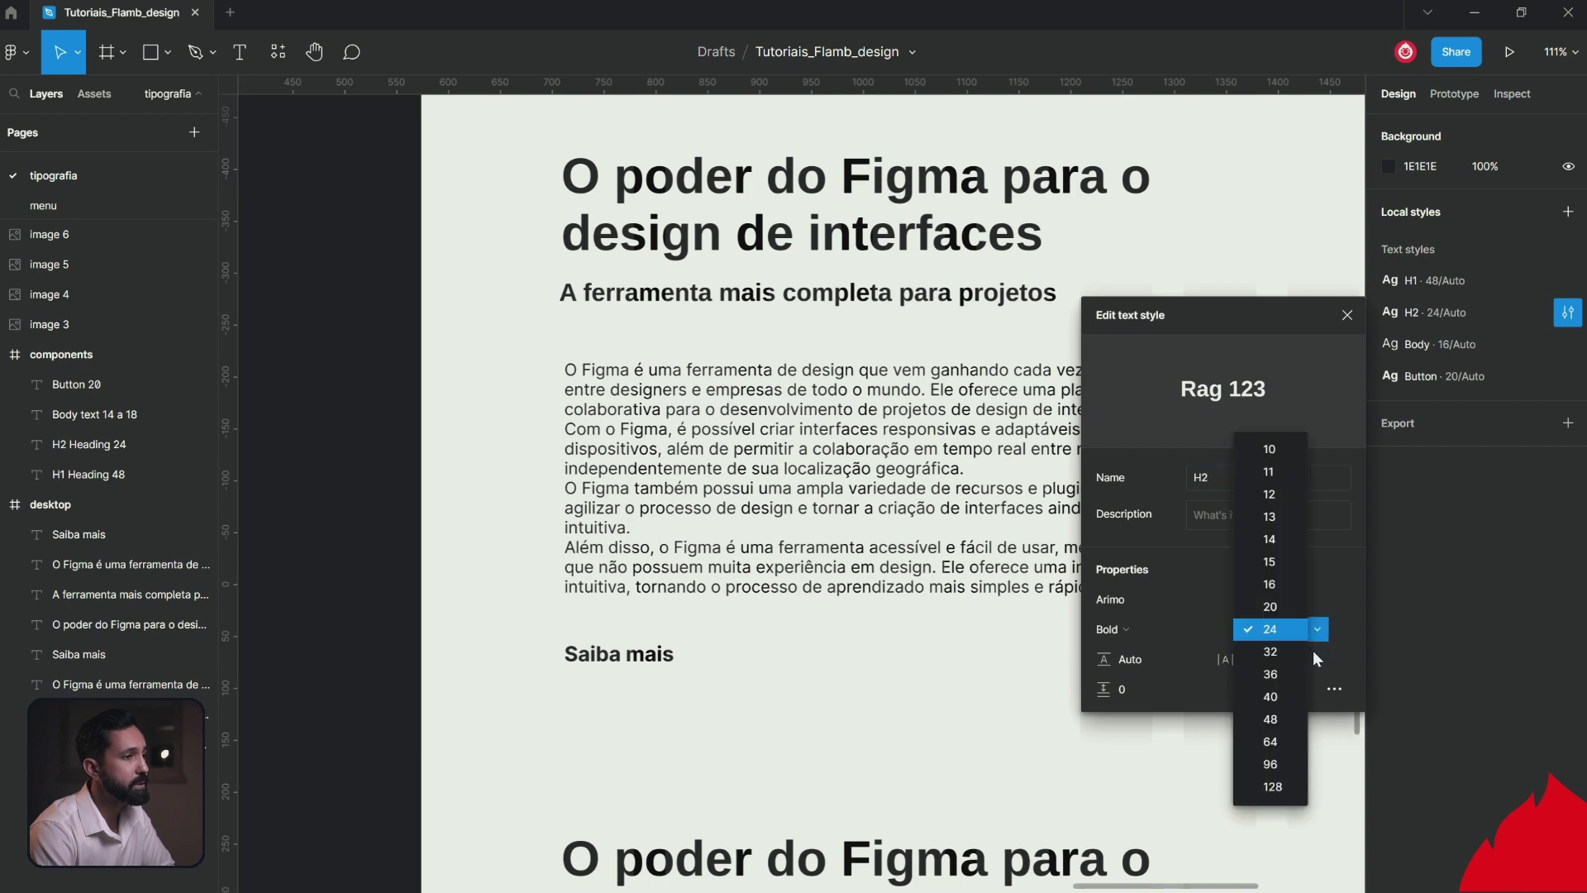
click(1271, 652)
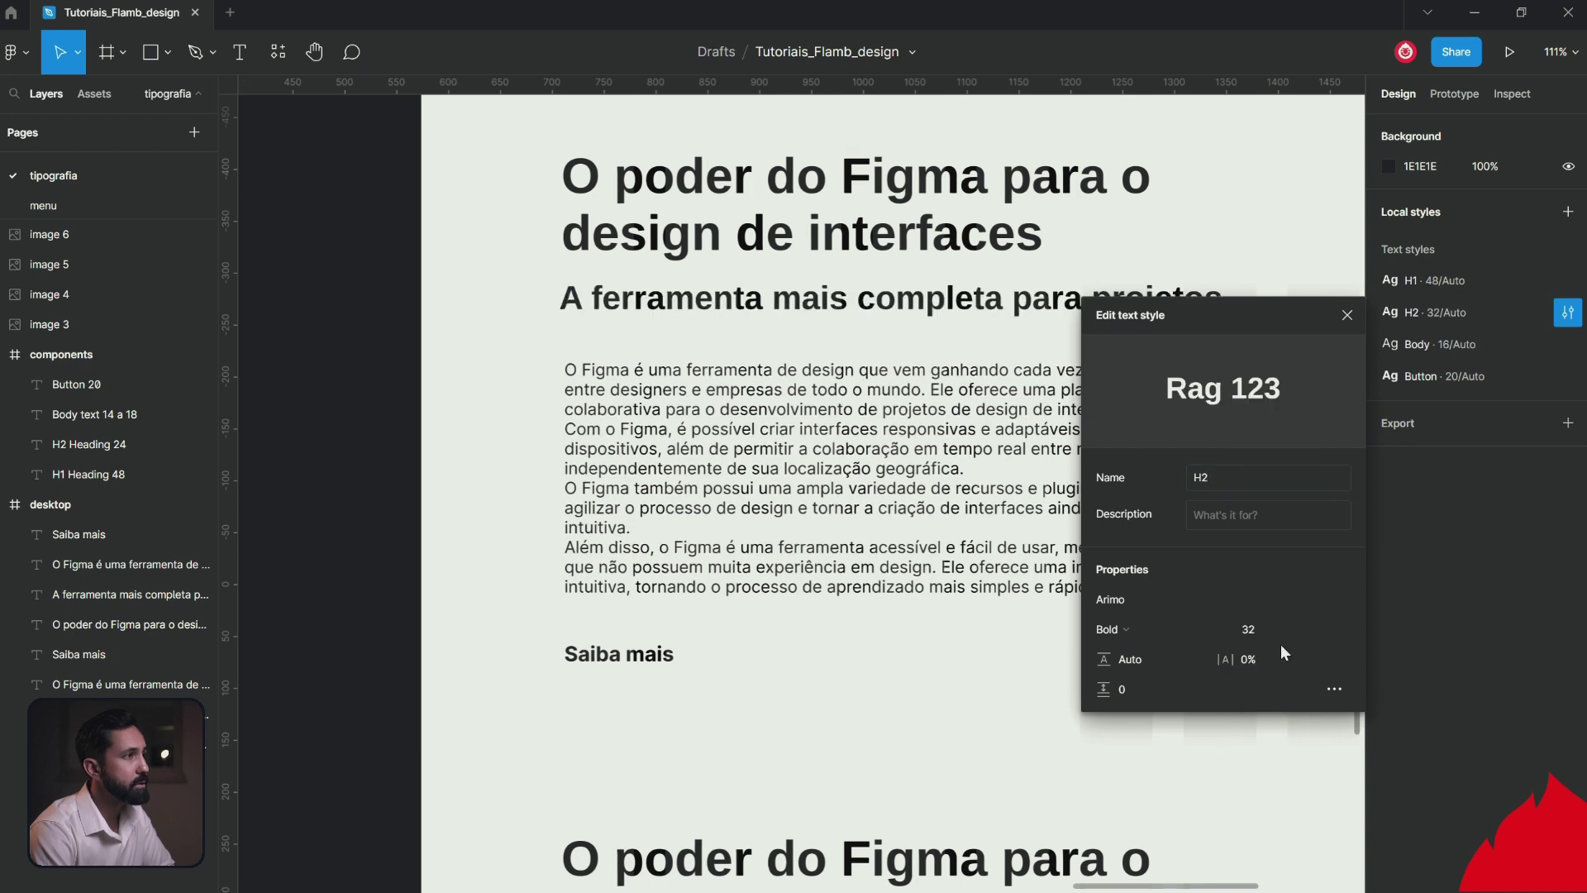
scroll(756, 542, down, 1)
scroll(760, 552, down, 4)
click(761, 553)
scroll(760, 553, up, 5)
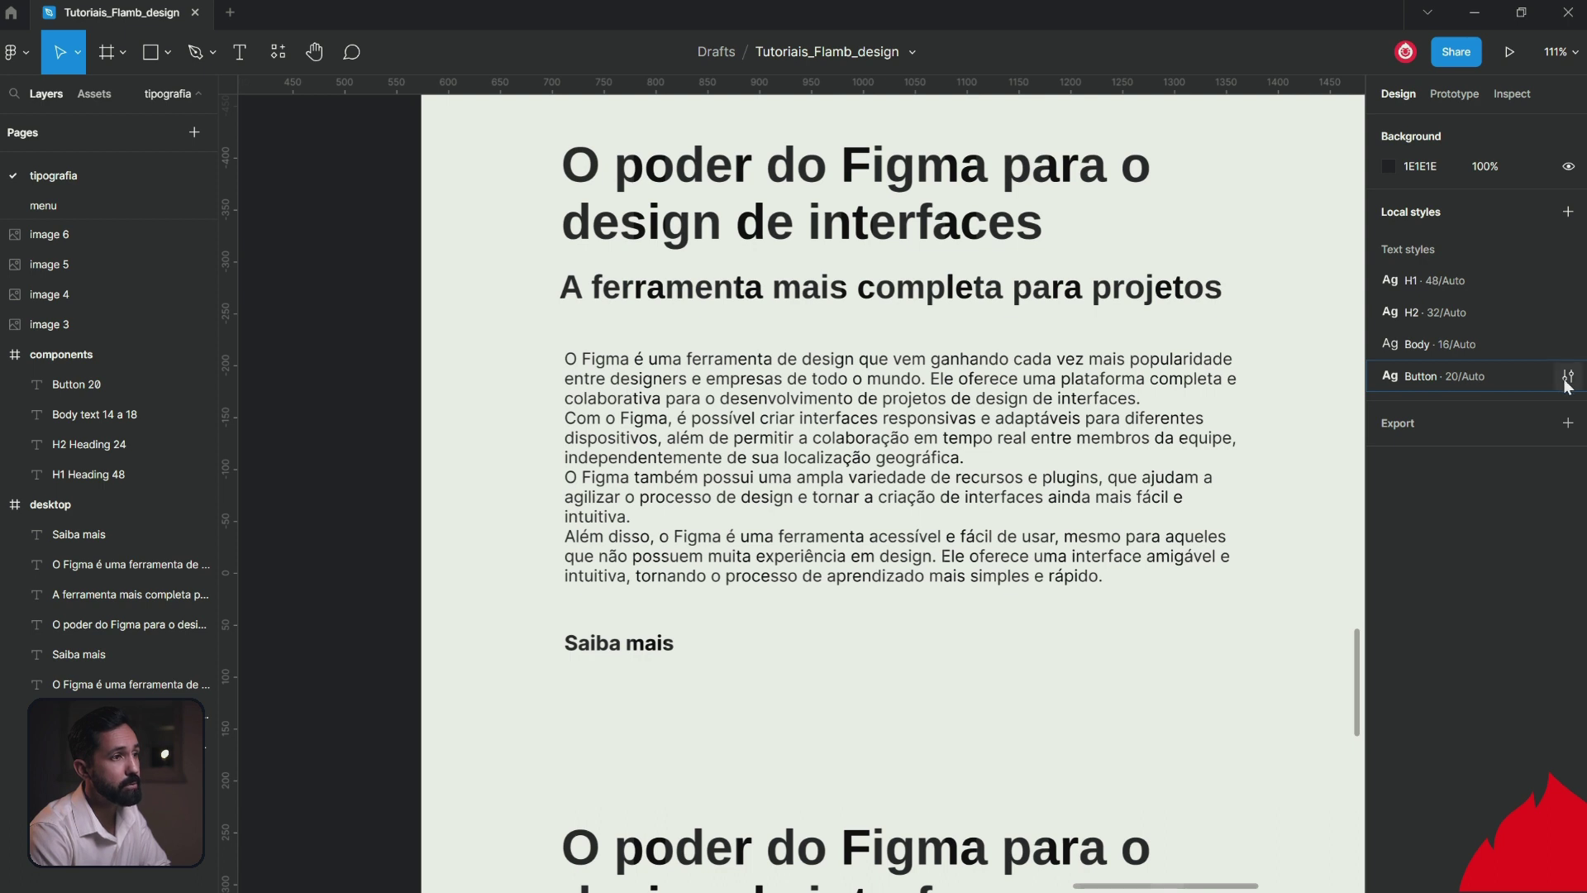
Set the Button text style's case to uppercase so the link reads 'SAIBA MAIS'.
click(1568, 377)
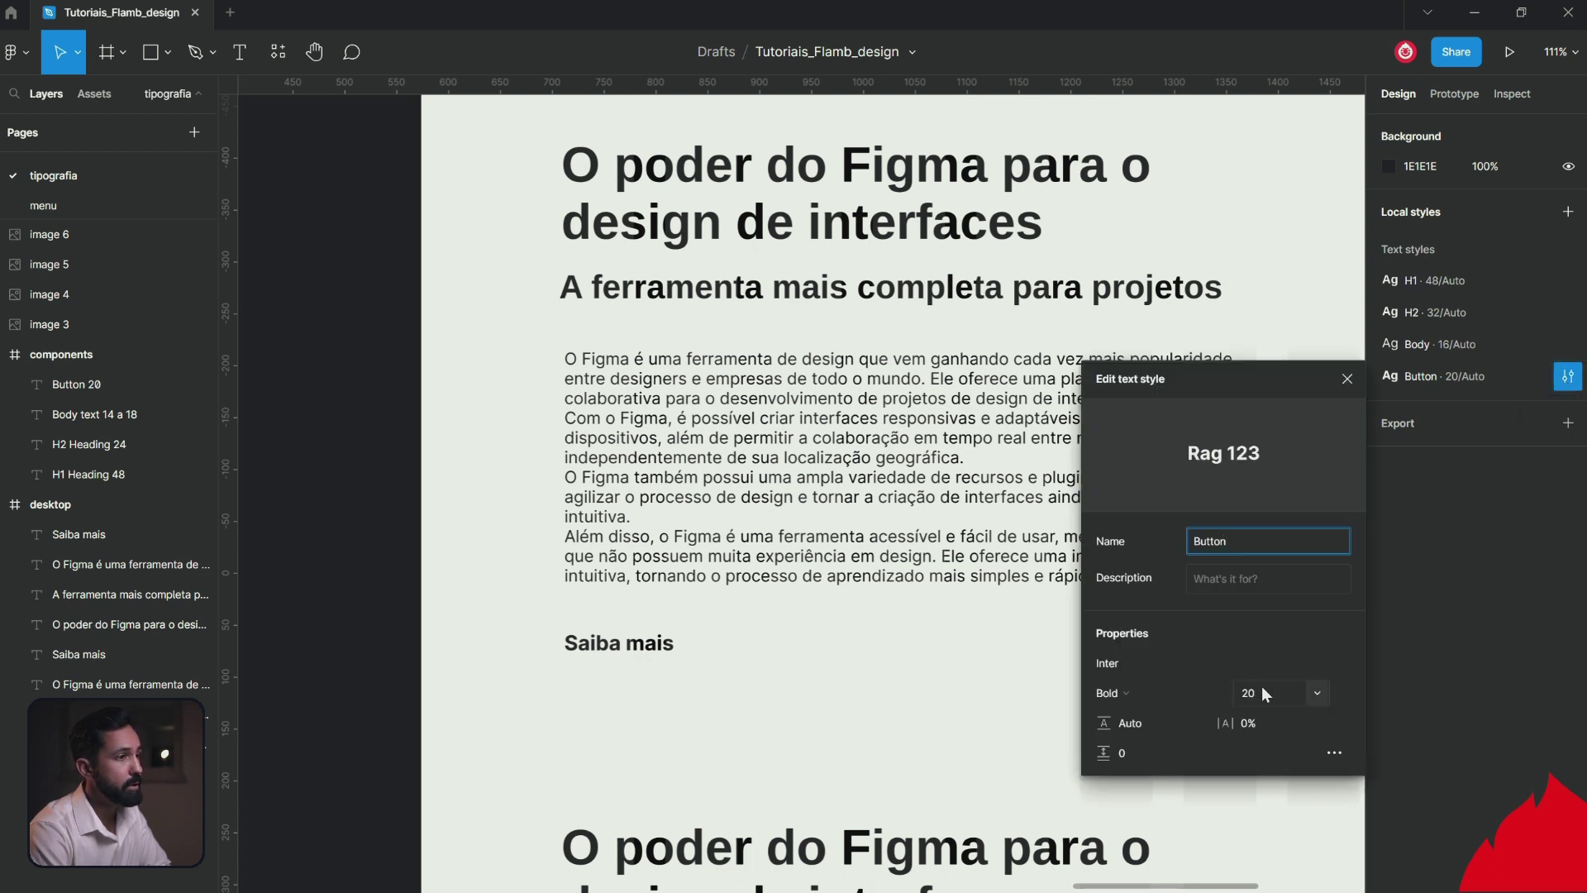
click(1336, 754)
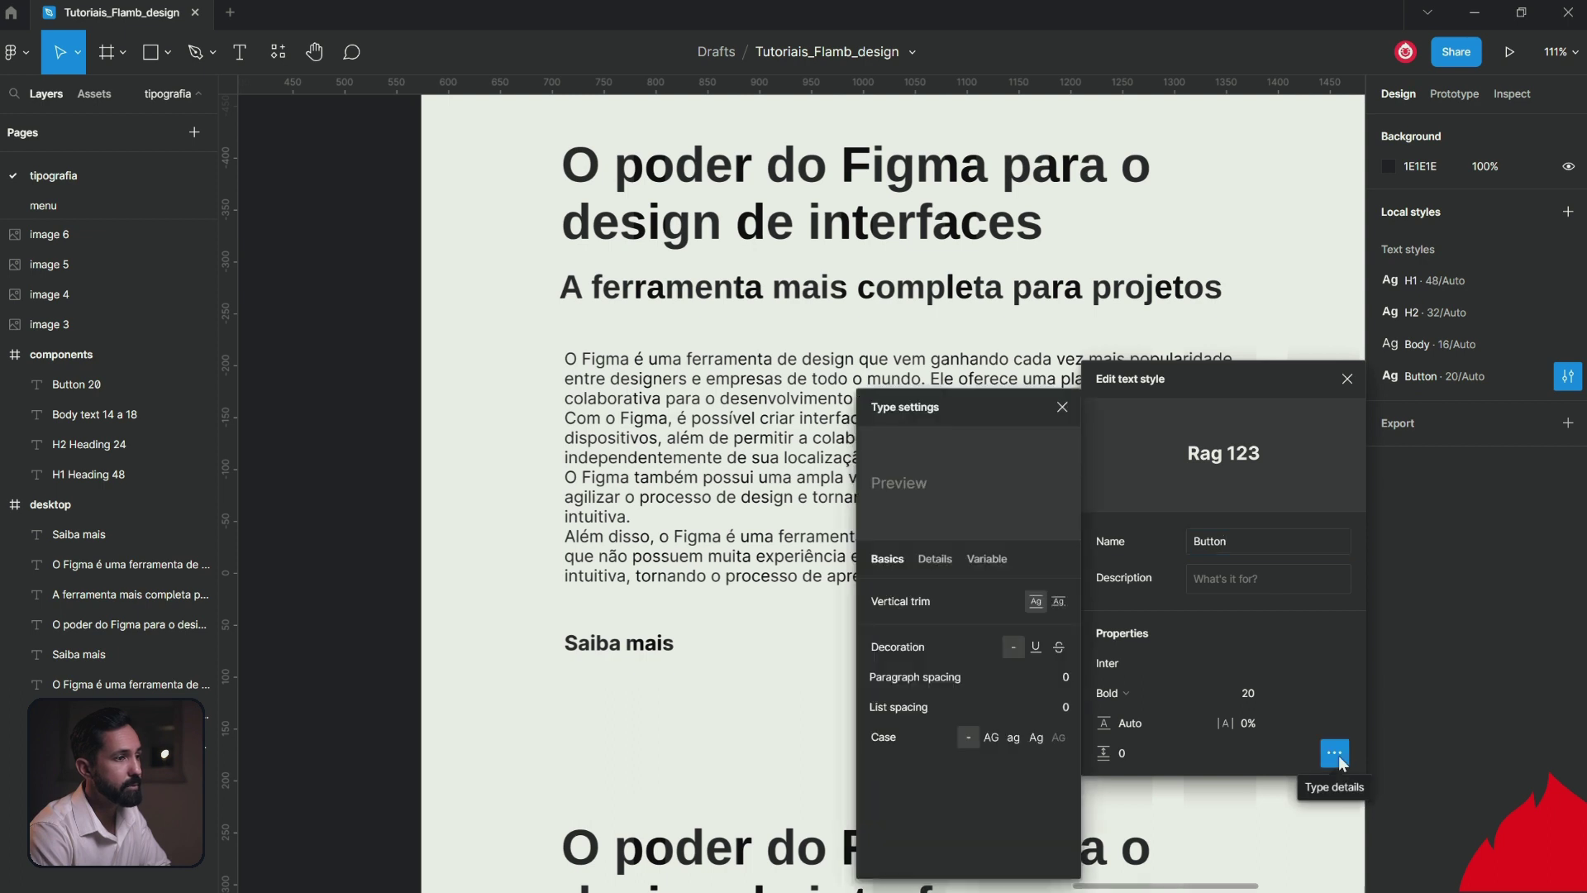
click(993, 739)
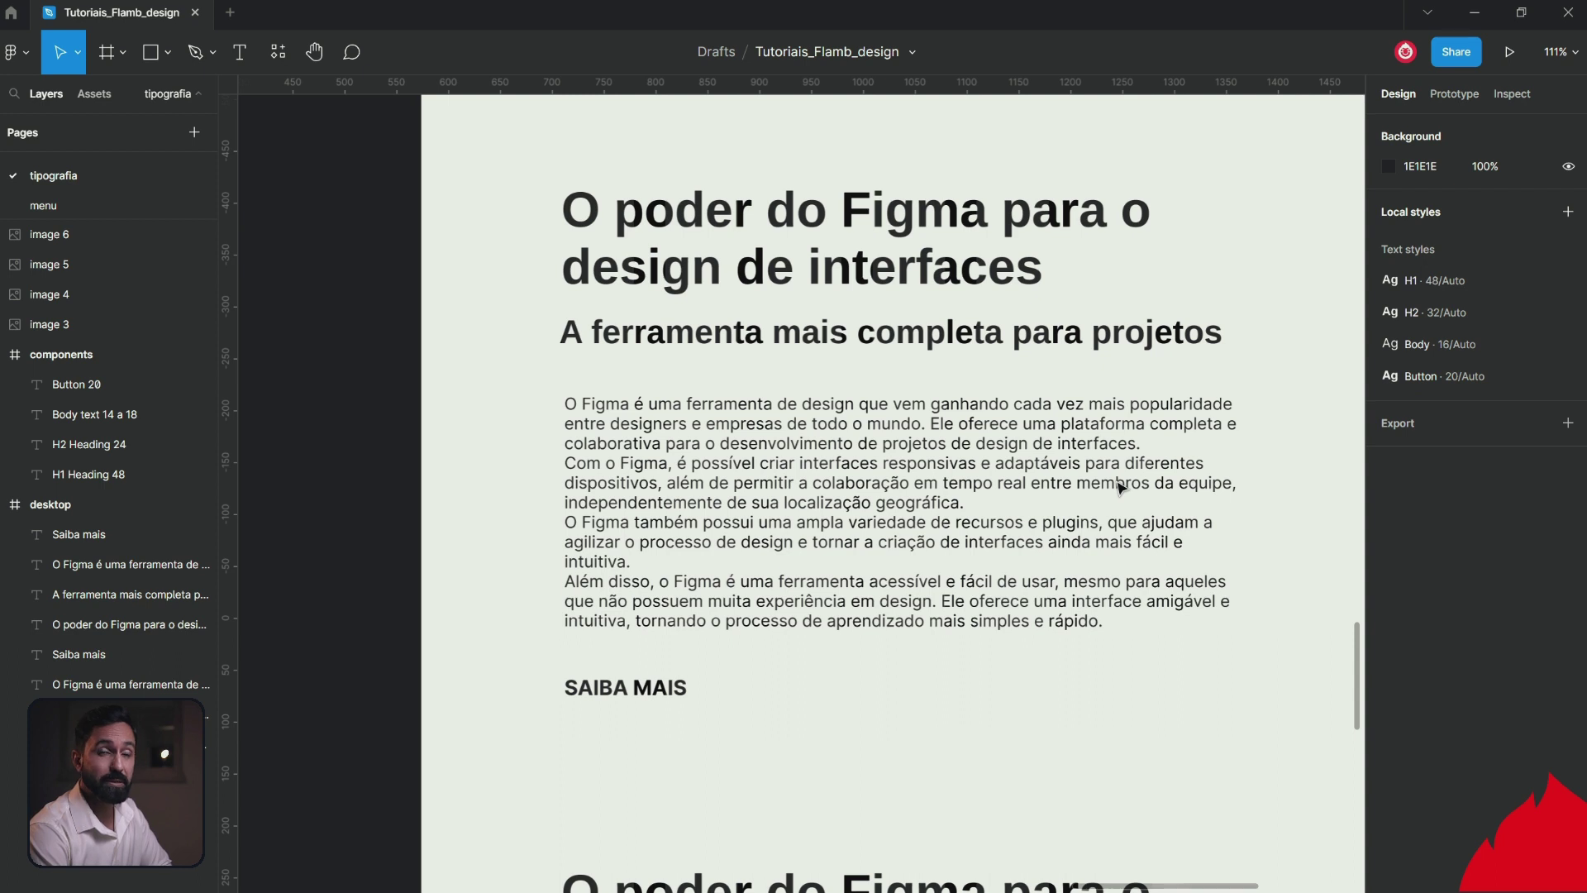
Change the H1 text style's font family to Roboto.
click(1017, 282)
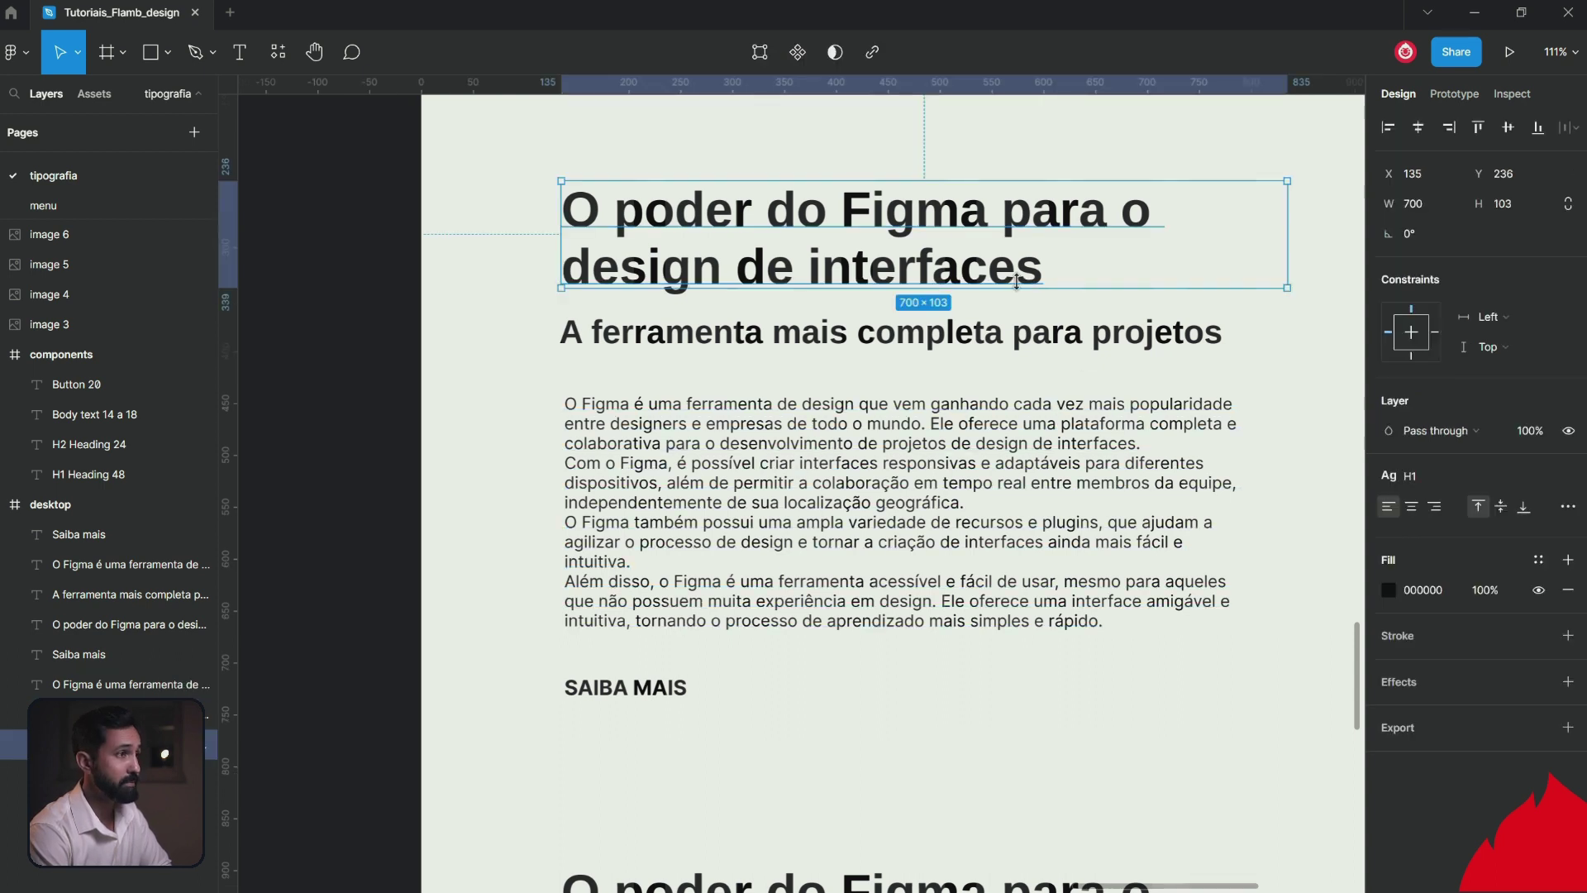
scroll(1003, 673, down, 7)
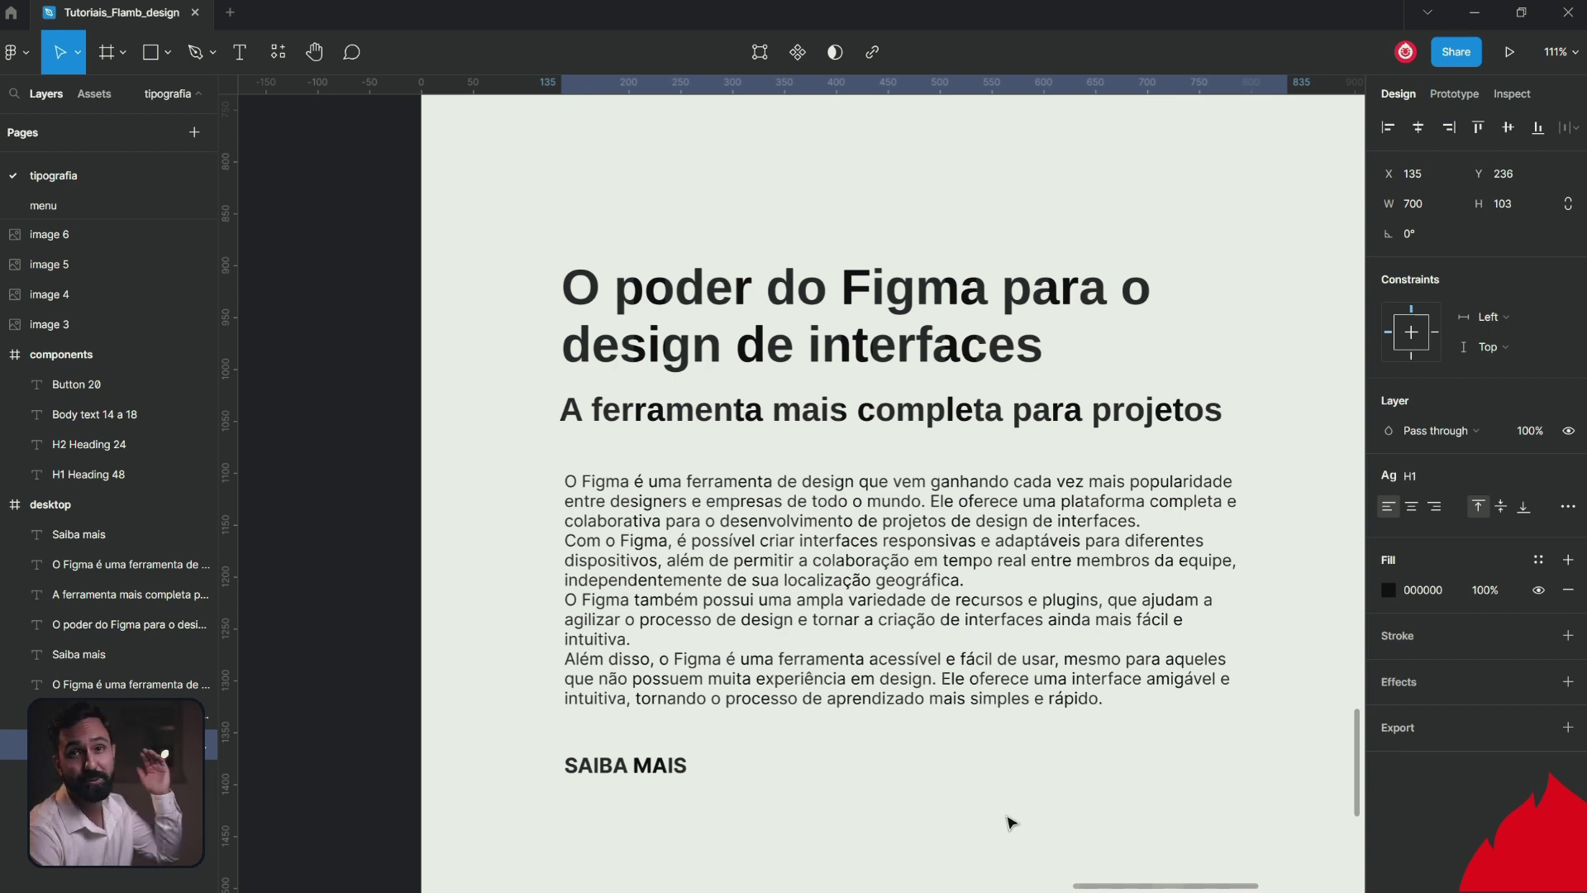
scroll(1011, 821, up, 6)
scroll(1001, 794, up, 2)
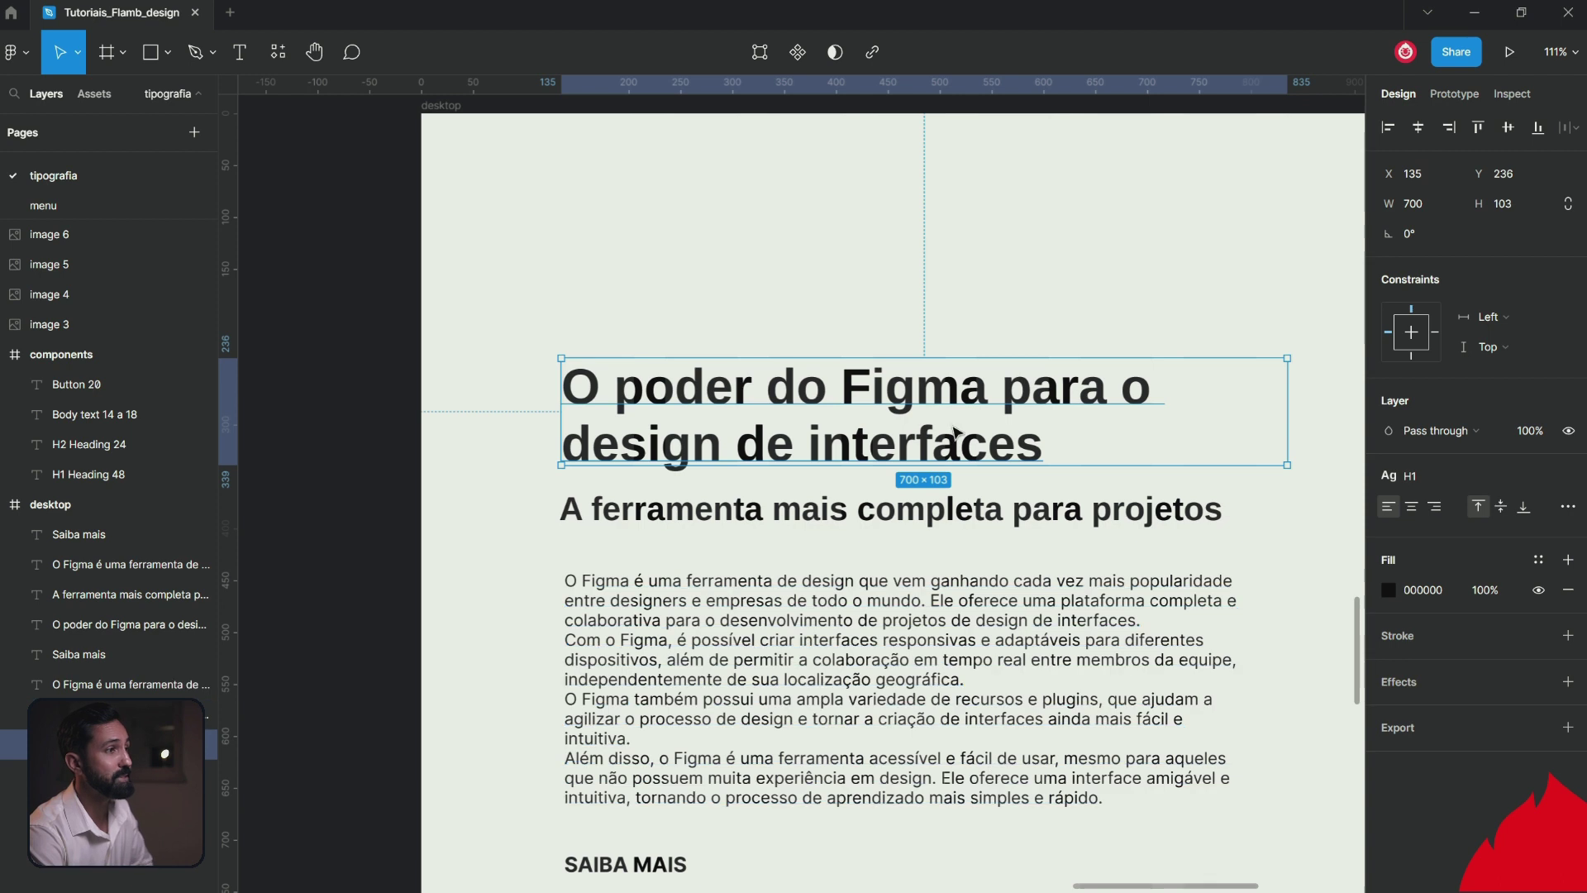
click(1086, 246)
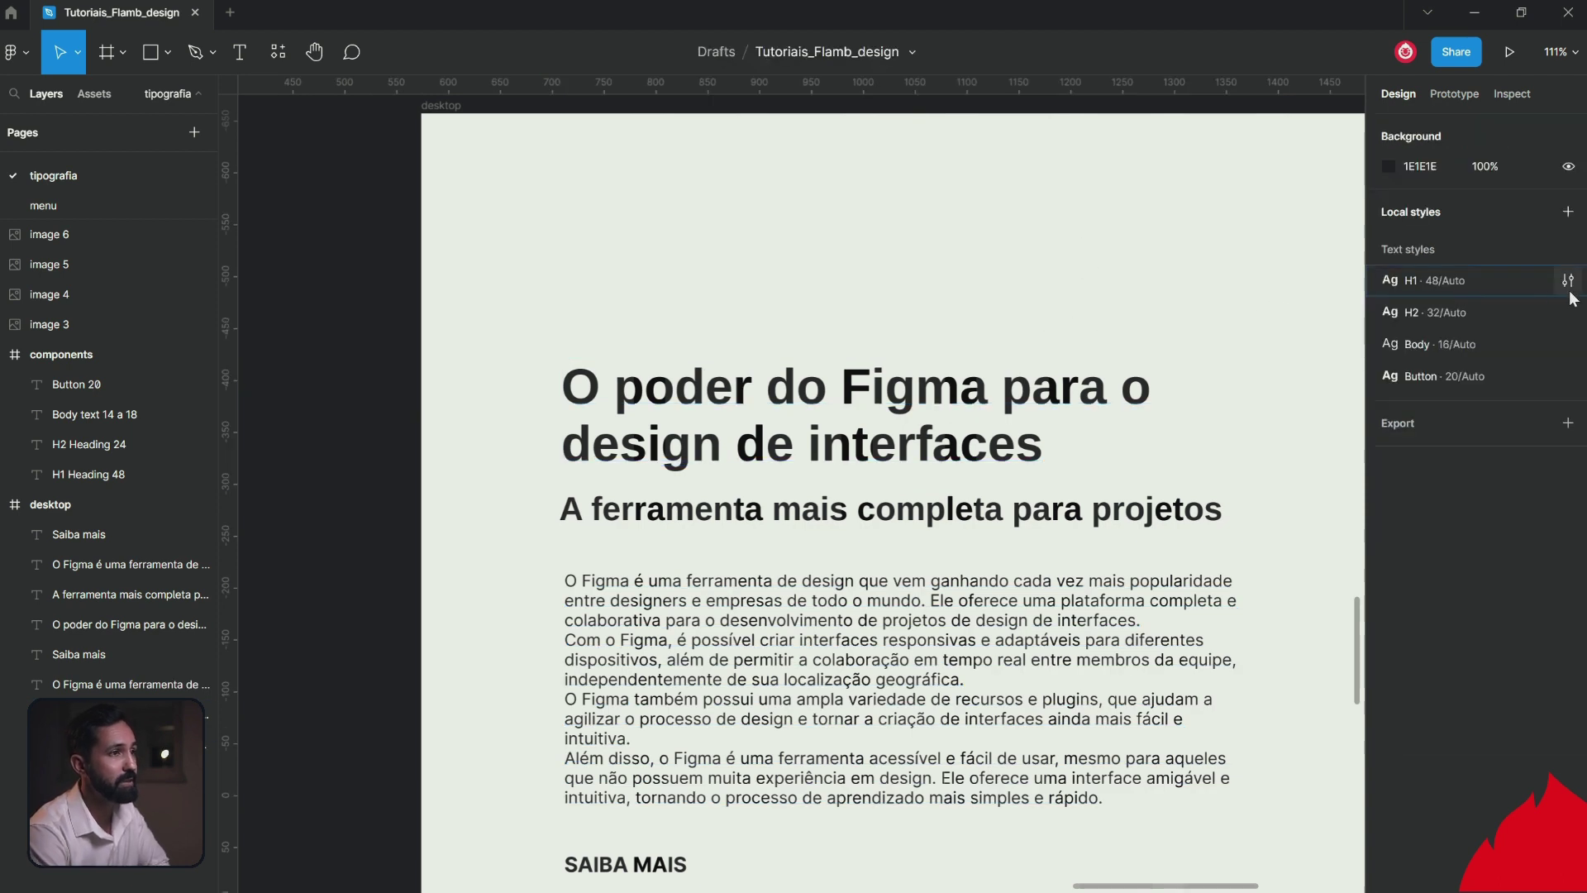
click(1567, 280)
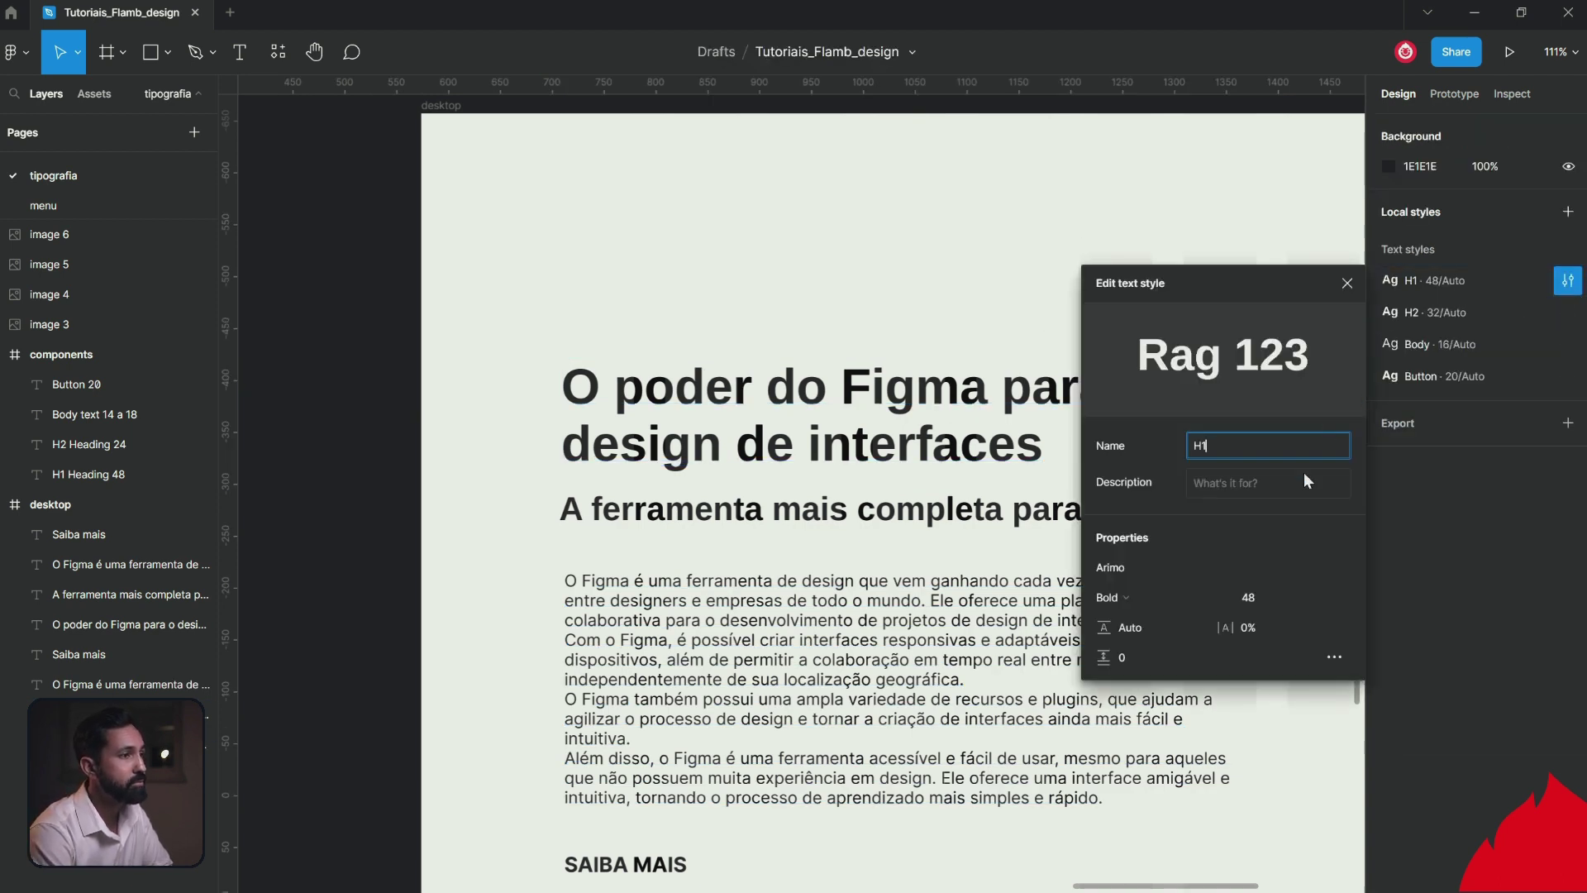
click(1112, 570)
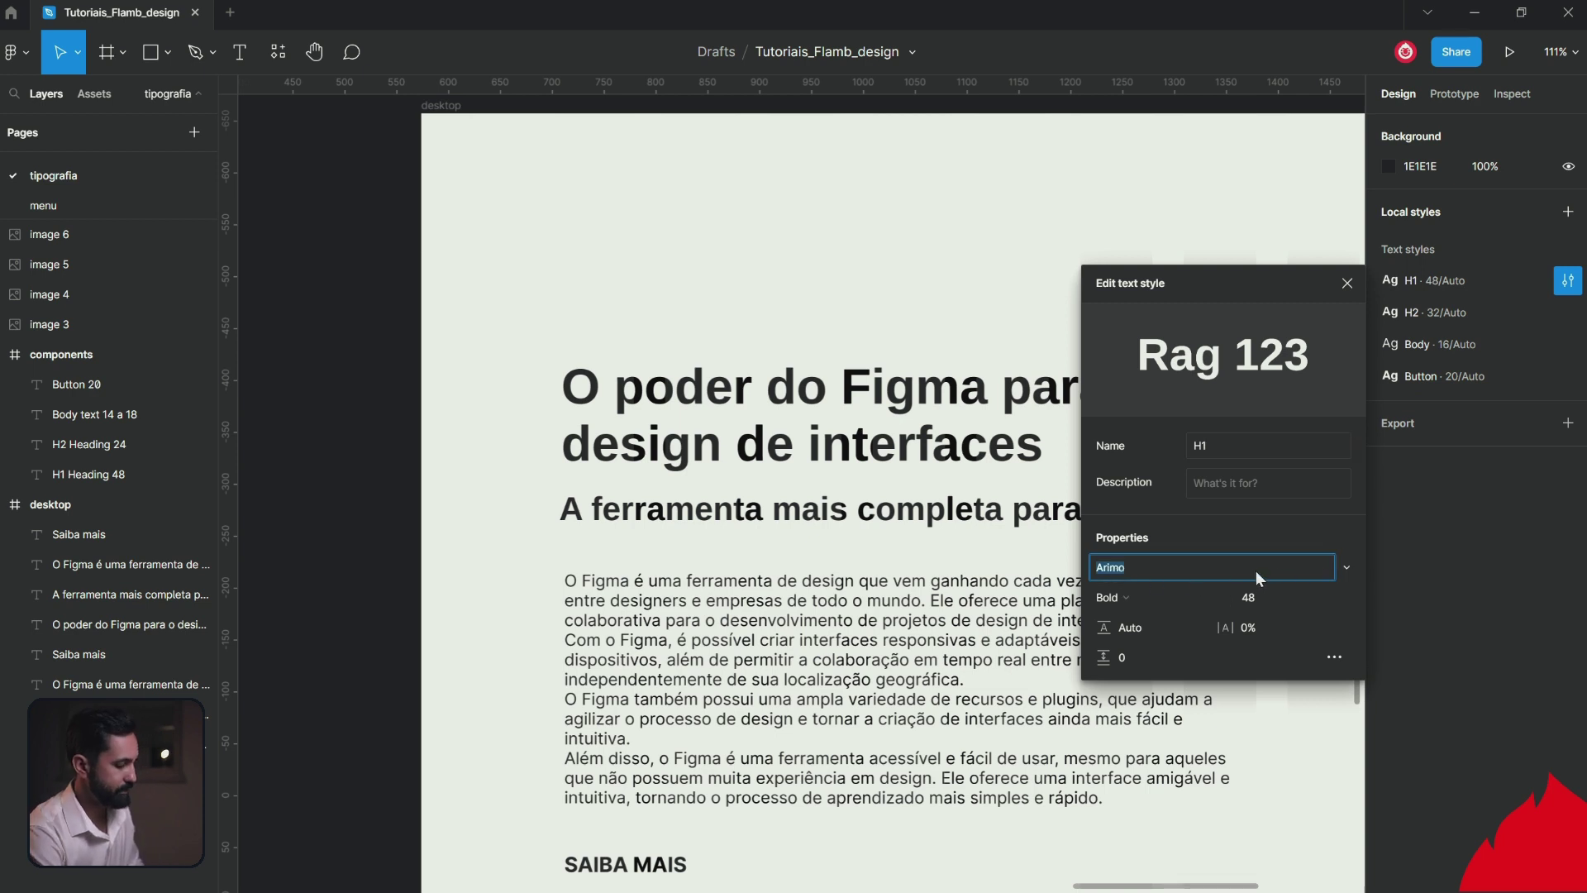
text(Roboto)
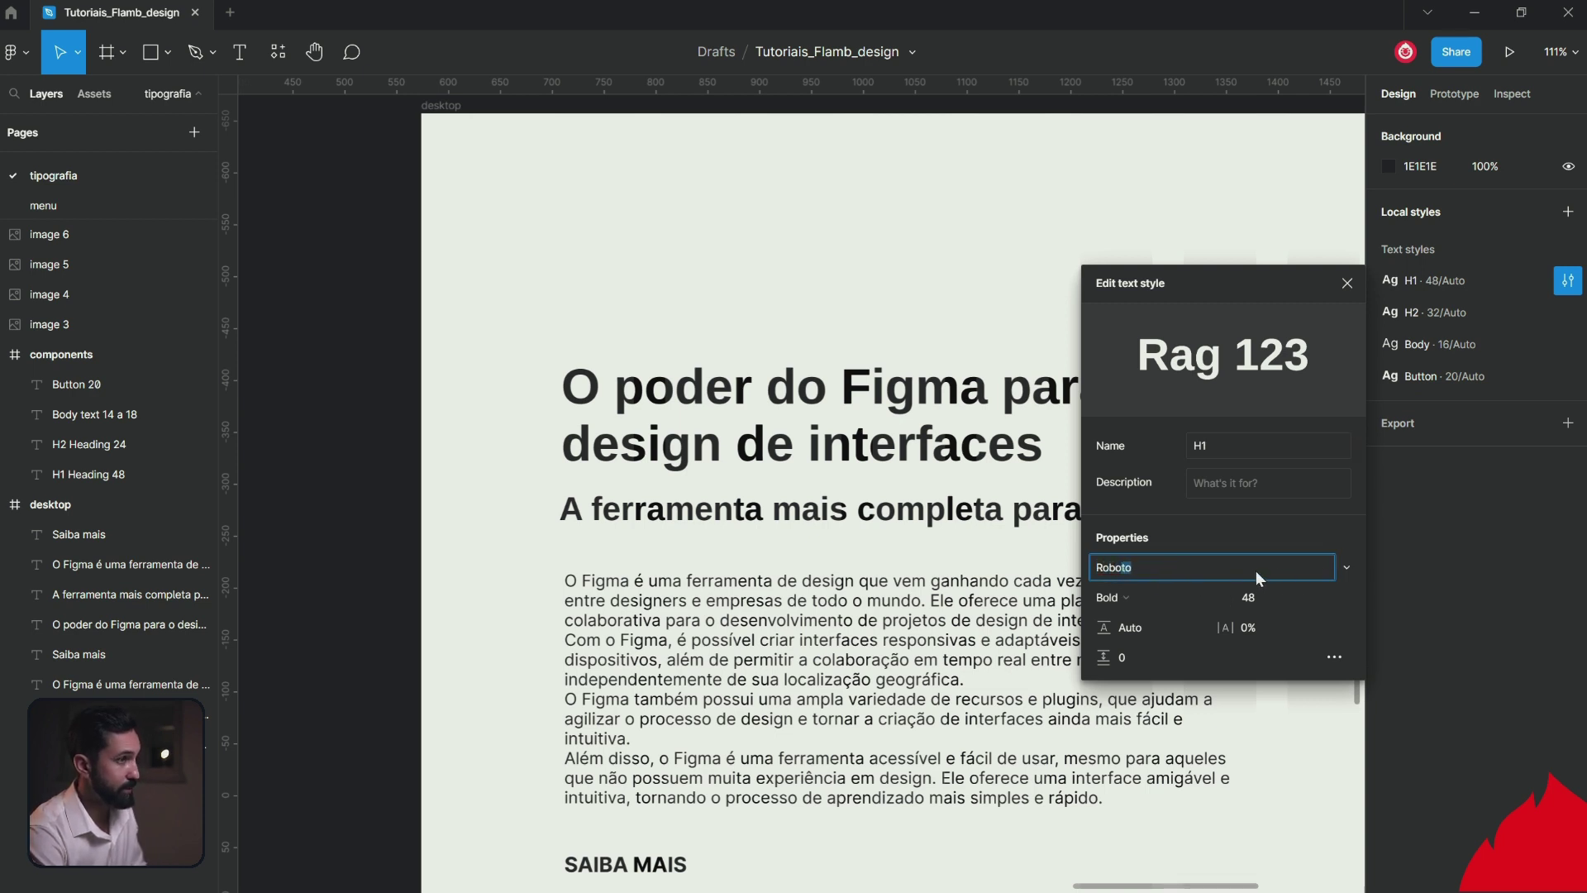
key(Return)
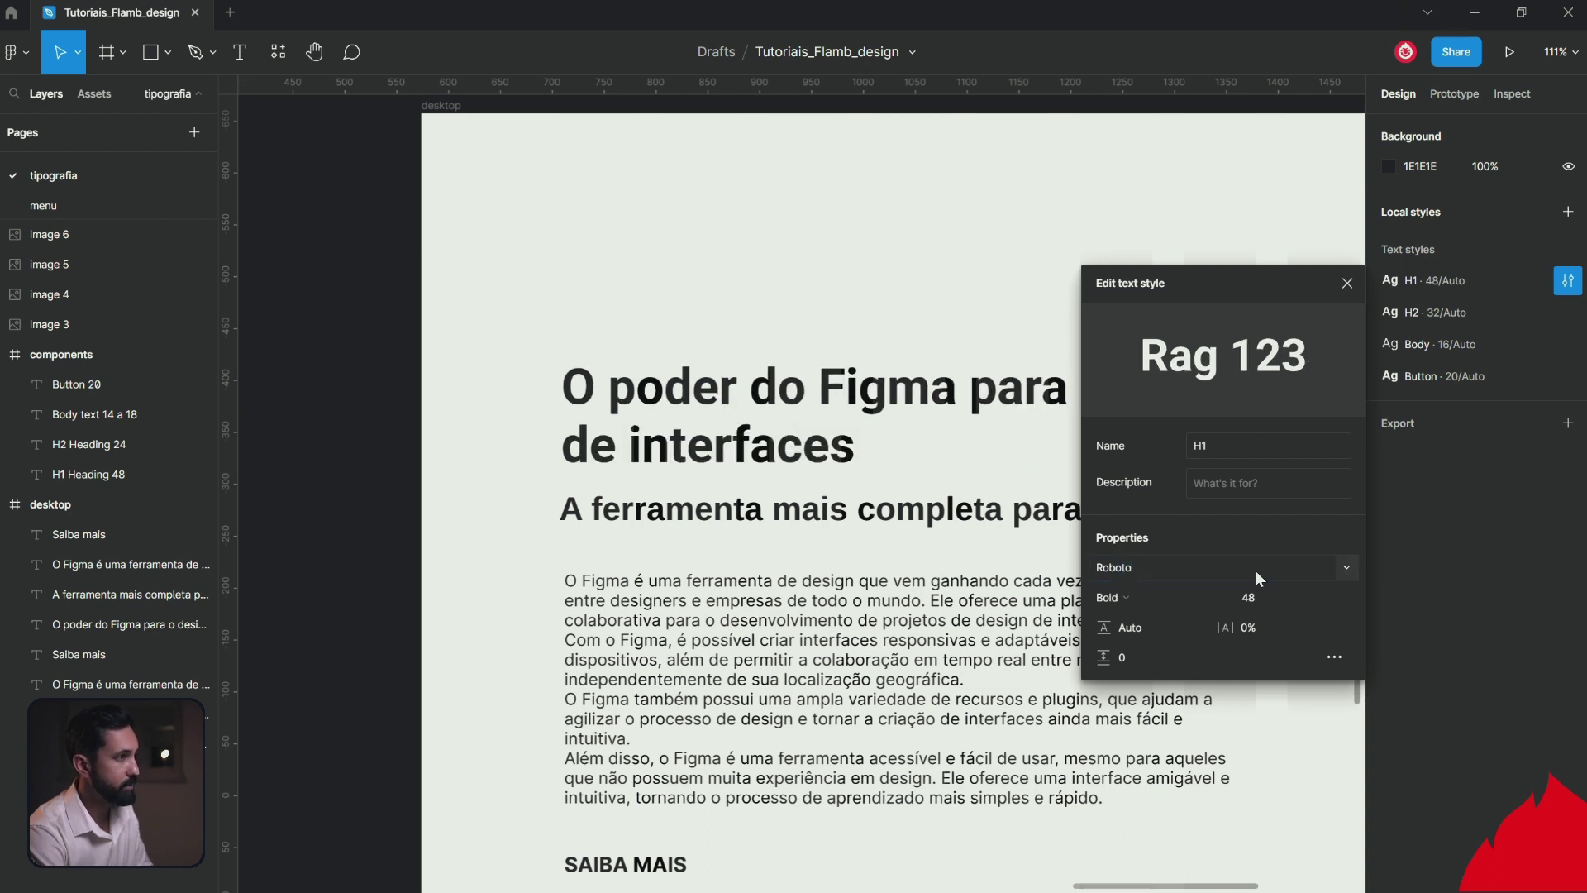
Switch the H2 text style's font family to Roboto.
scroll(769, 765, down, 5)
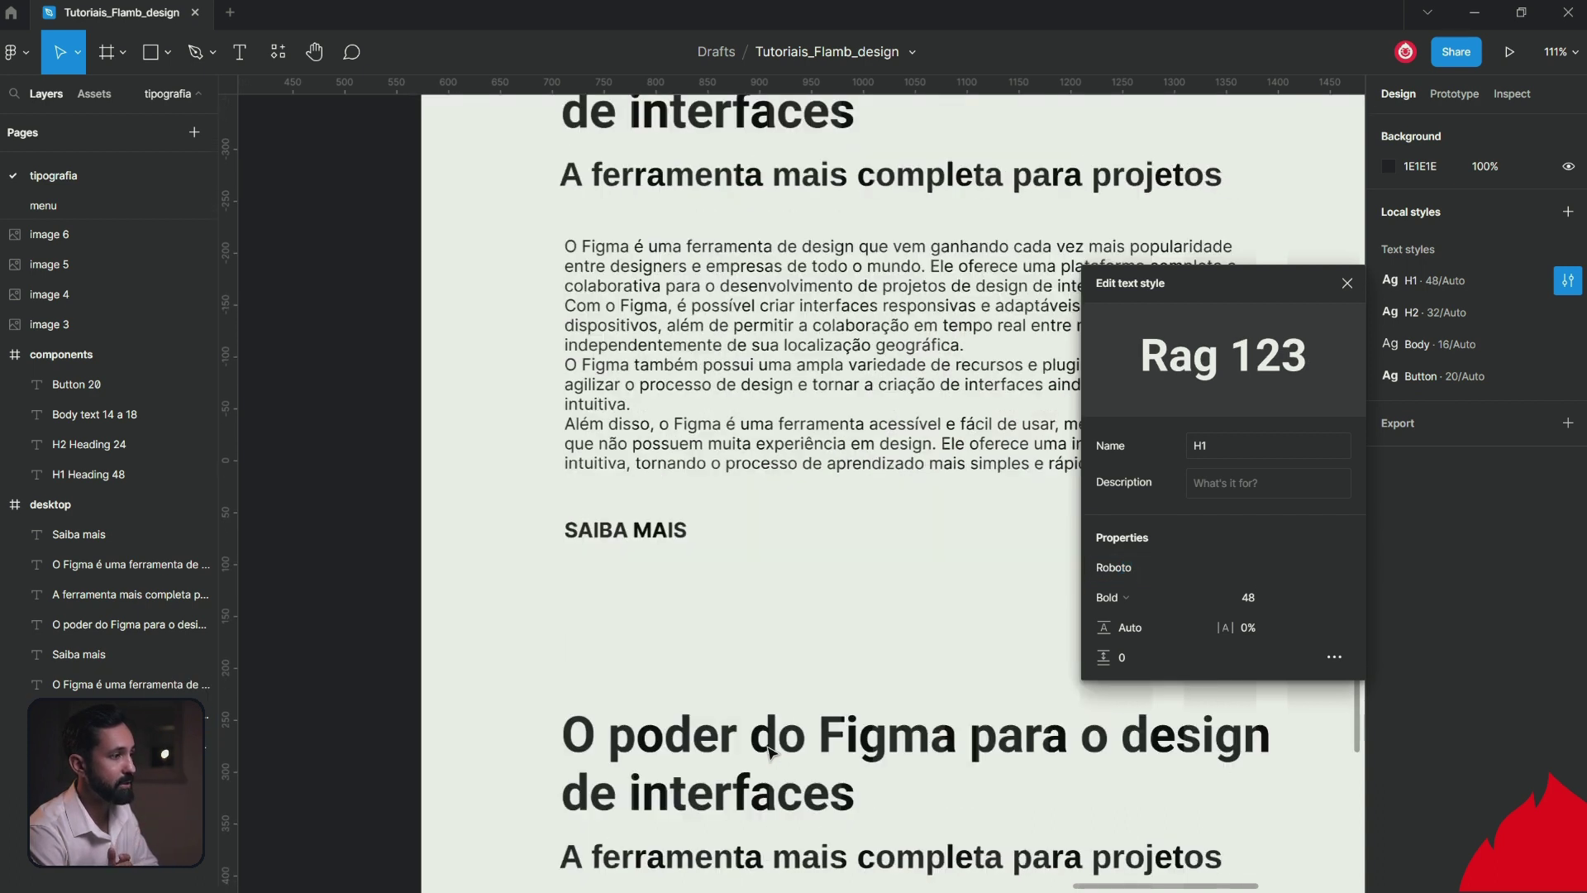
scroll(796, 786, up, 3)
scroll(796, 786, up, 2)
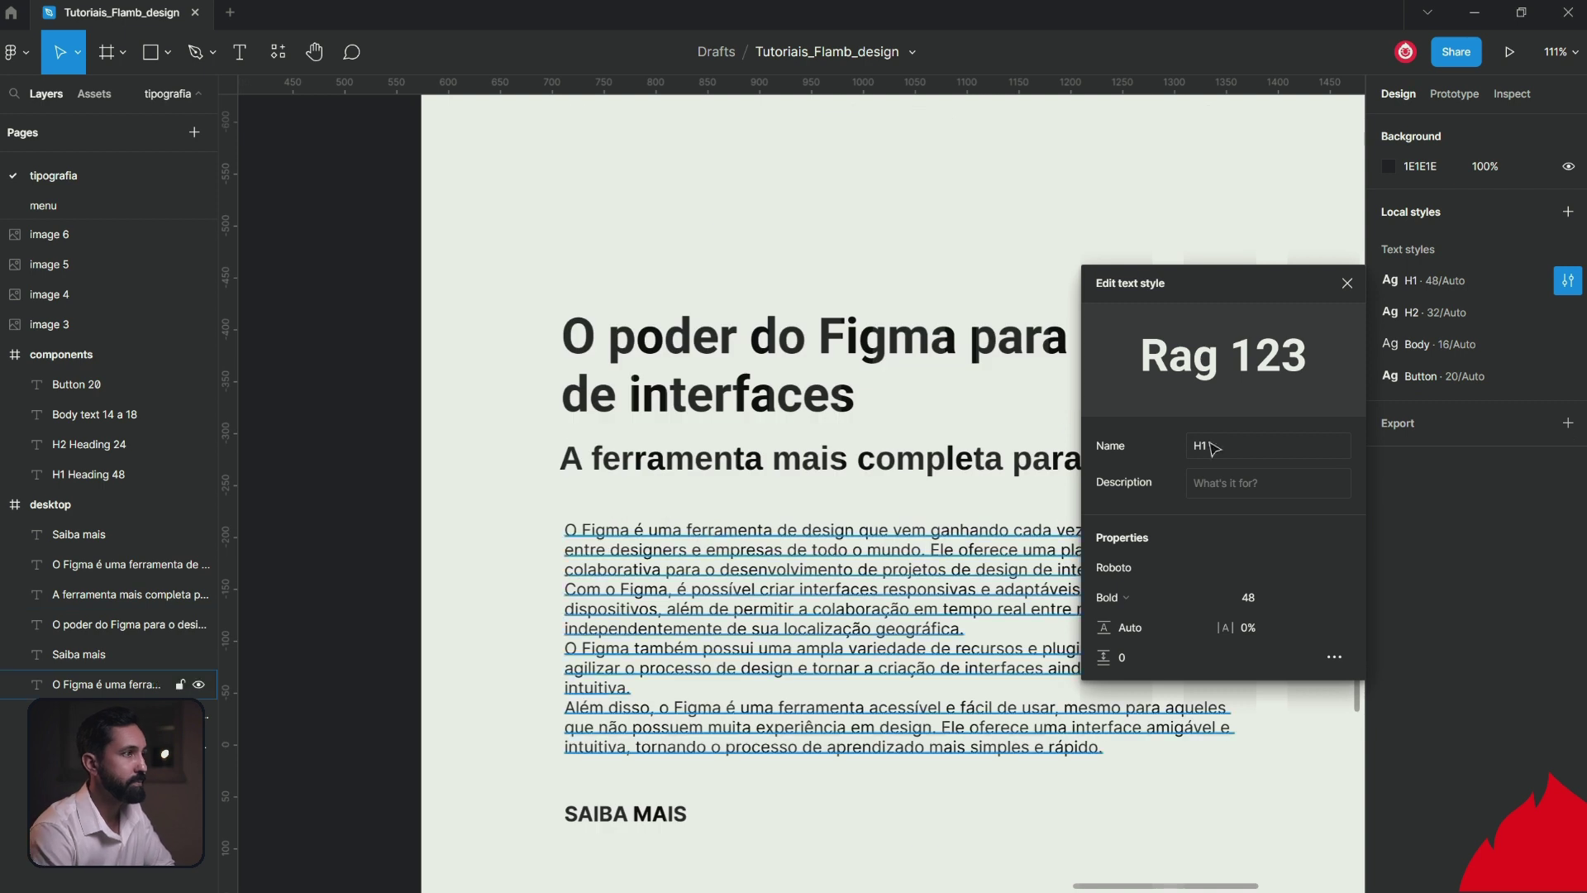
click(1569, 312)
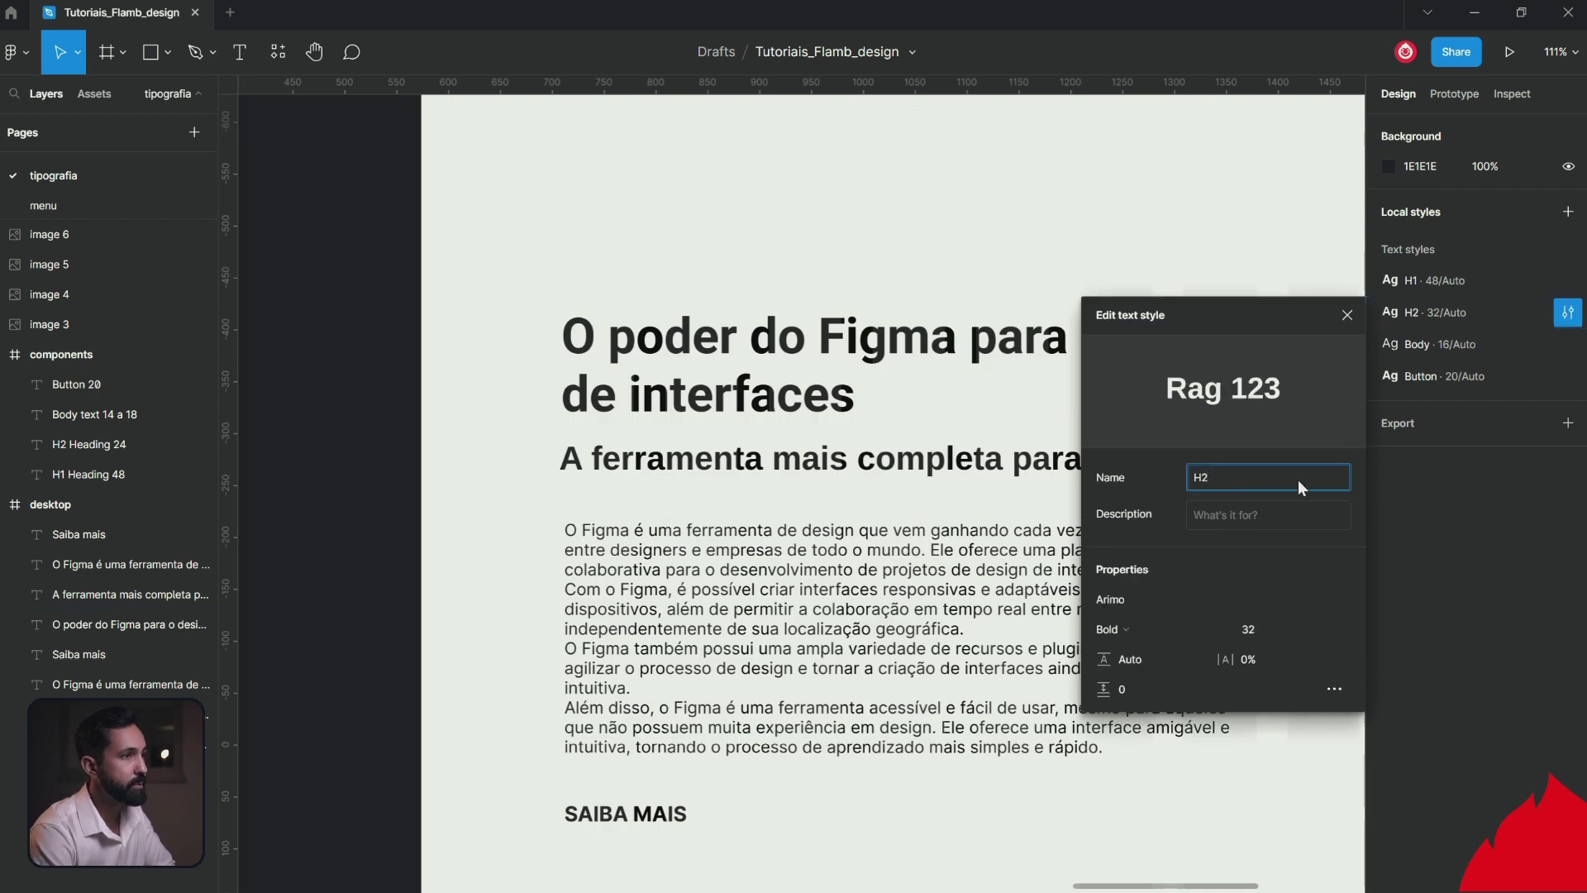
click(1151, 599)
text(Roboto)
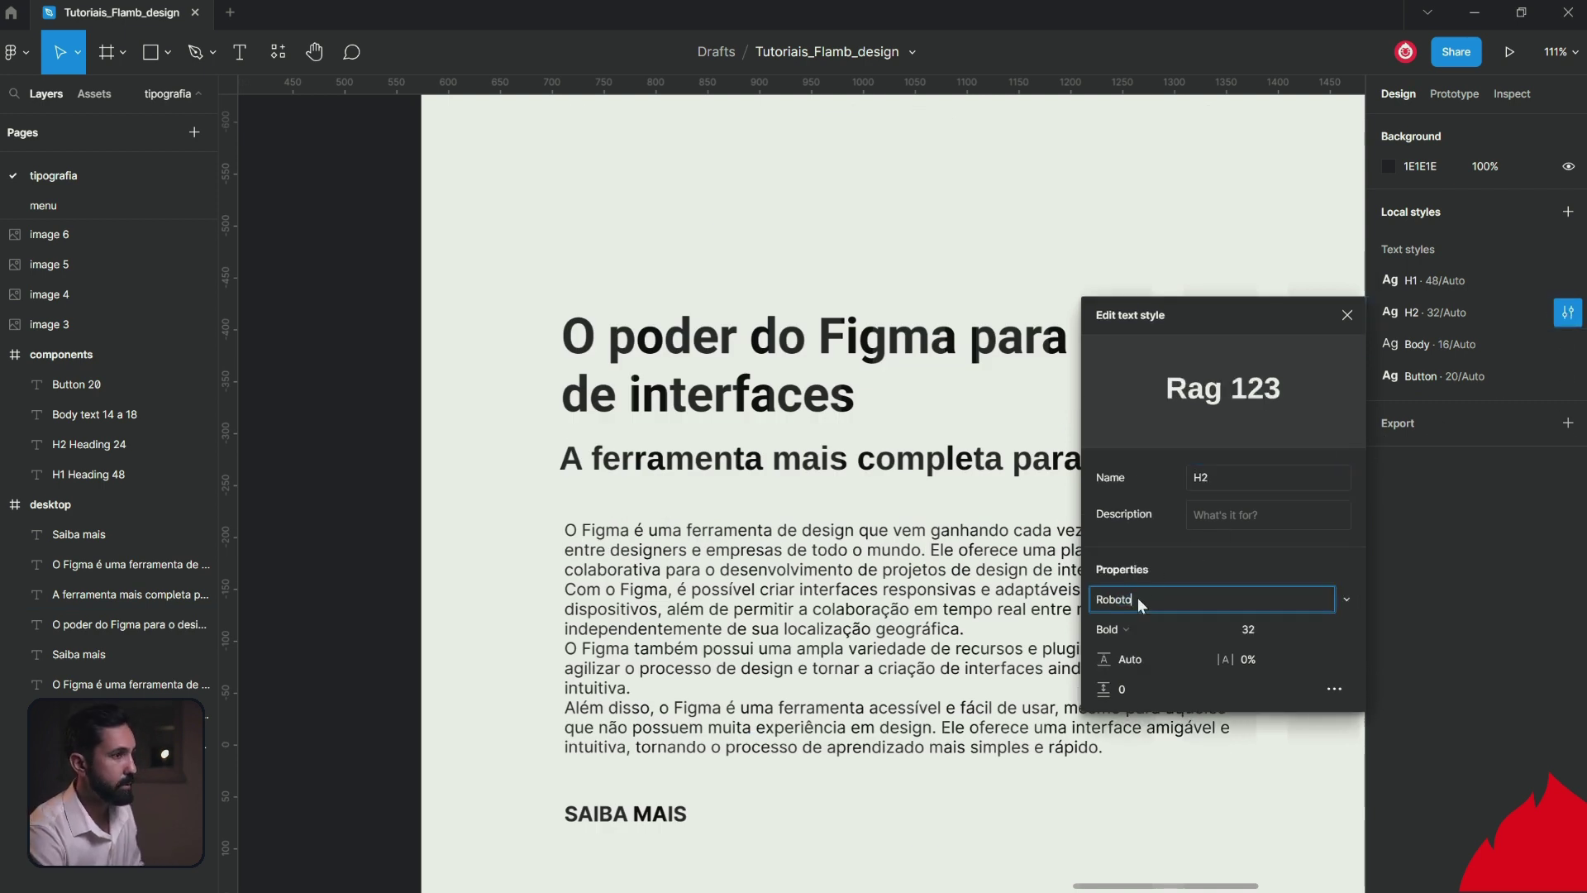
key(Return)
key(Escape)
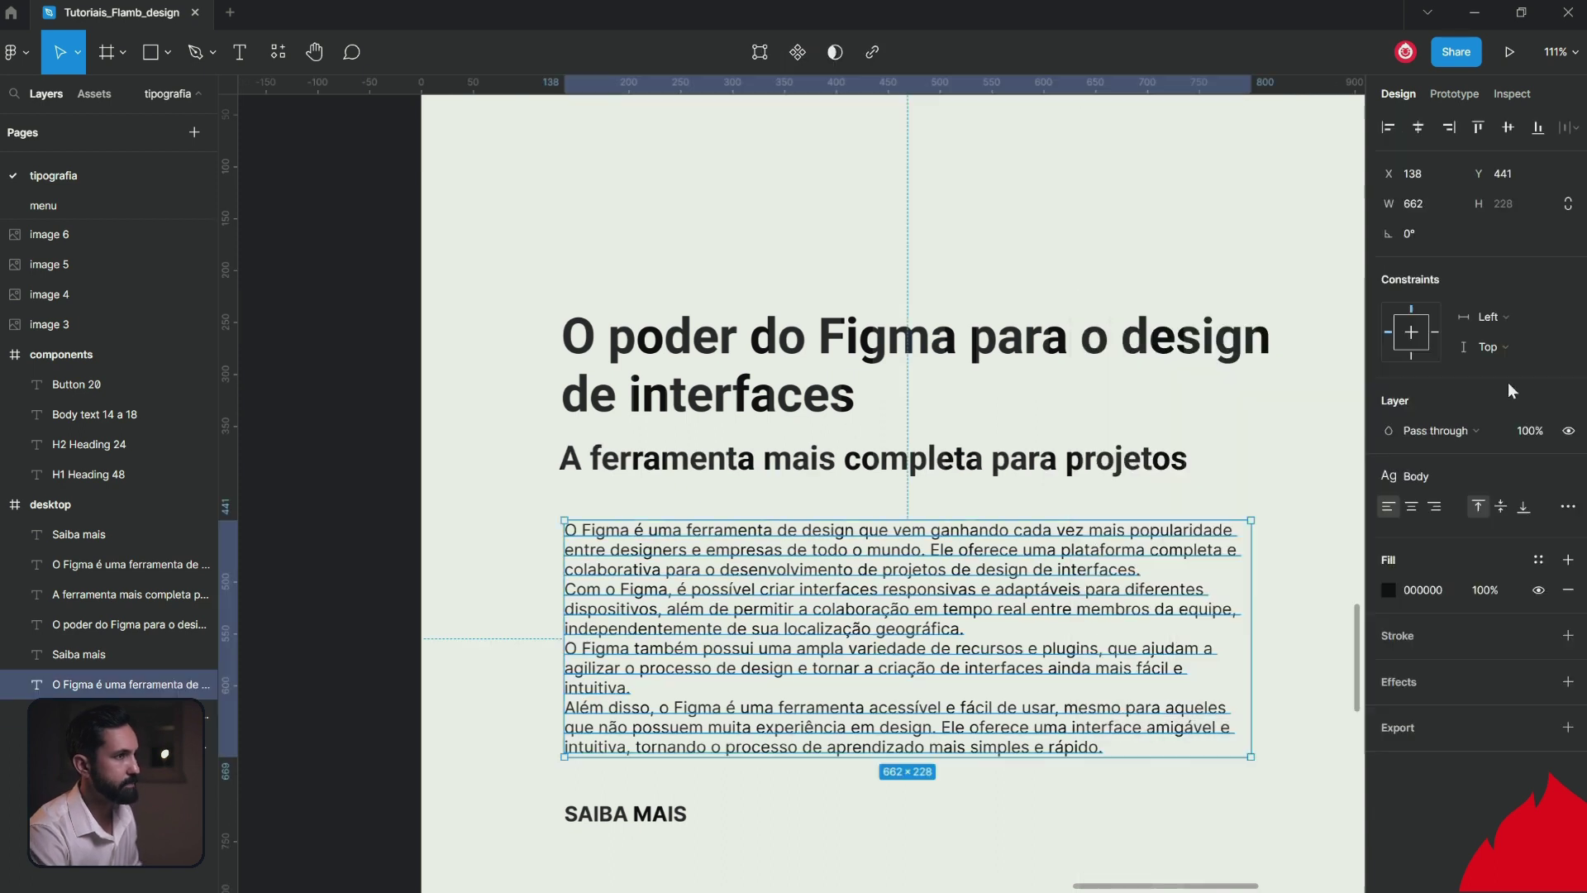
Set the Body text style's font family to Roboto.
click(1569, 344)
click(1143, 635)
text(Roboto)
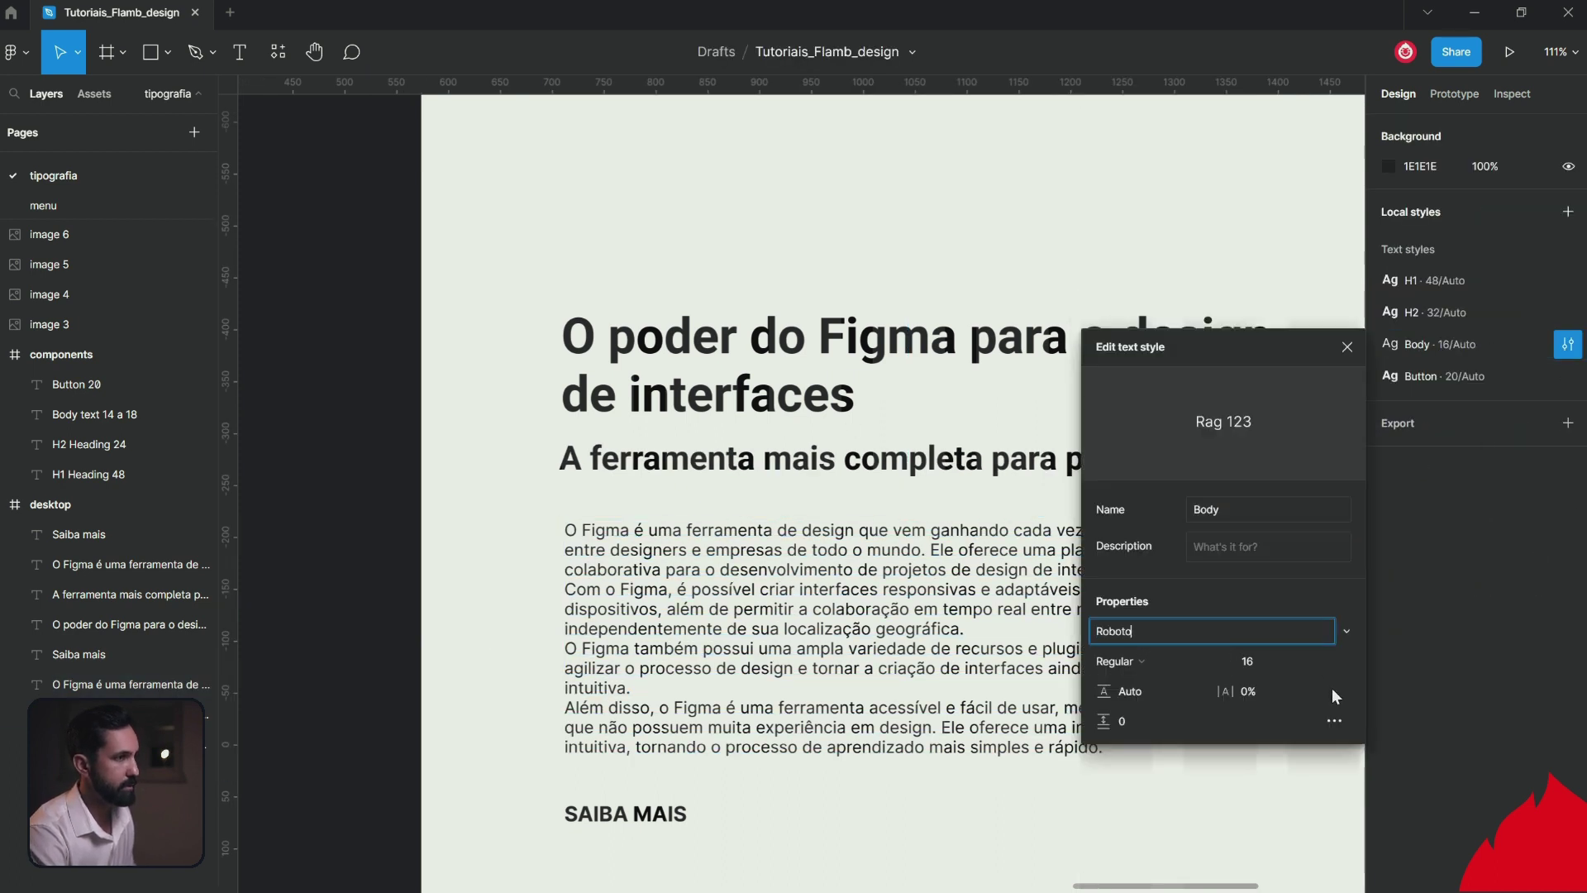
key(Return)
scroll(884, 659, down, 3)
Set the Button text style's font family to Roboto and check the restyled page text.
click(1569, 376)
click(1156, 663)
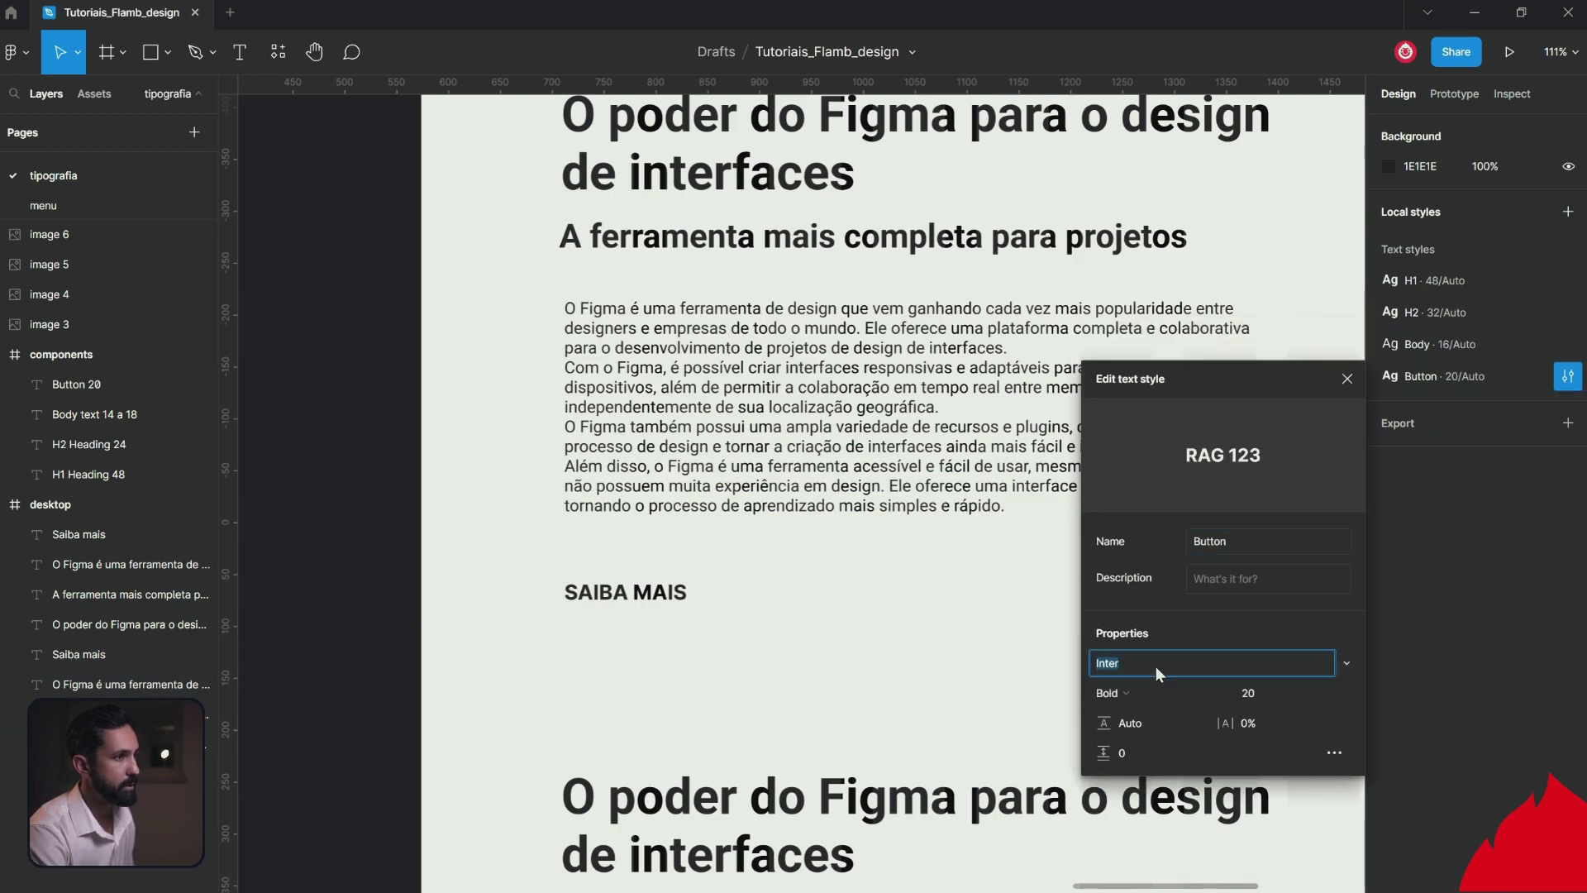
text(Roboto)
key(Return)
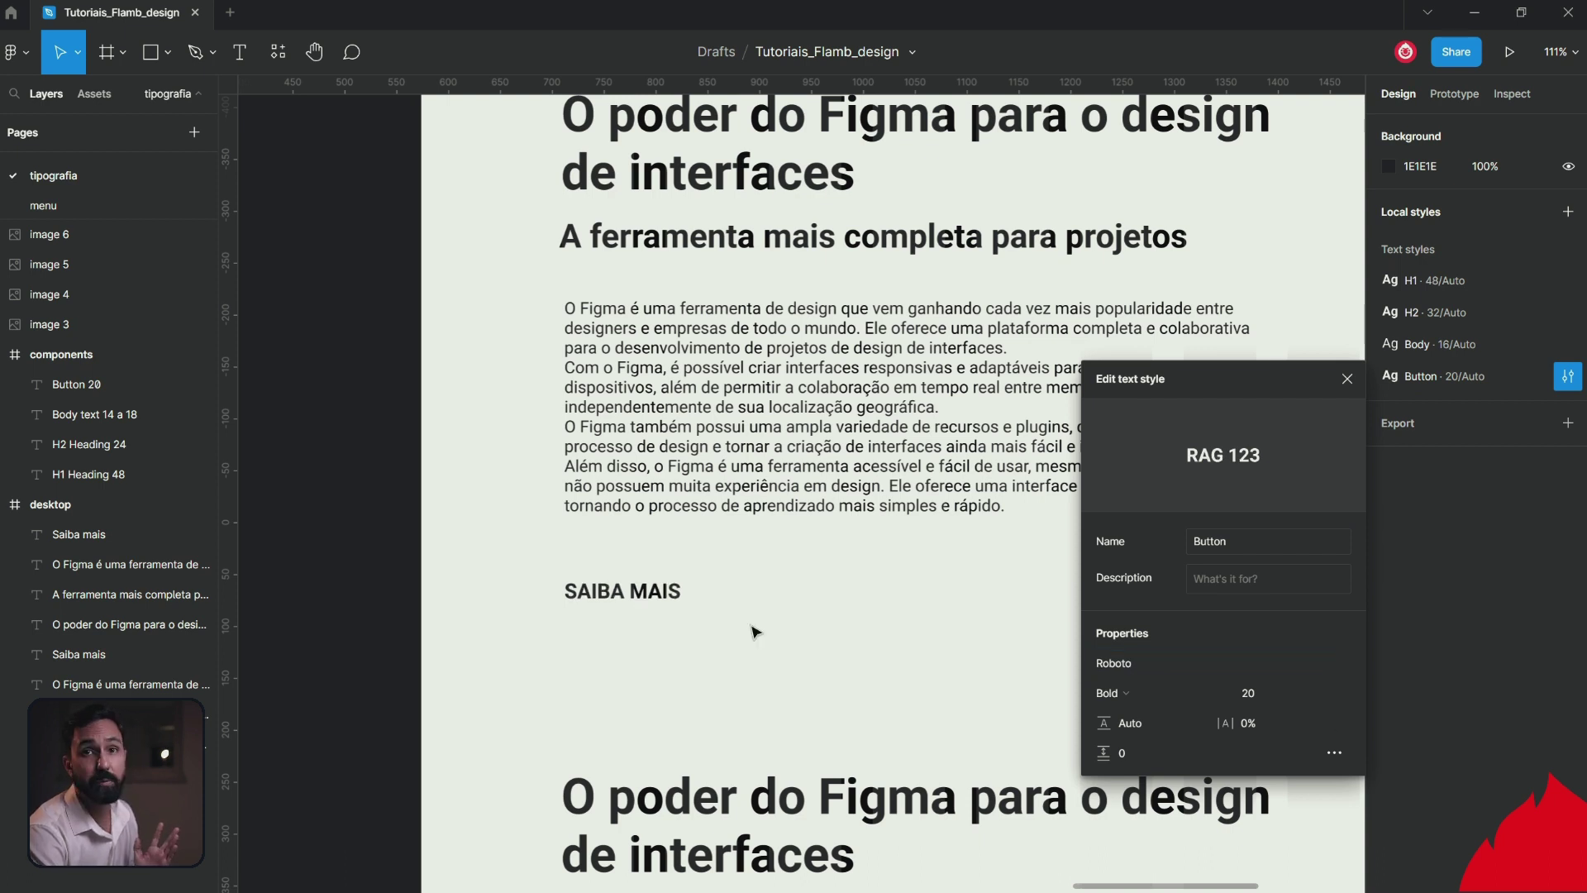
key(Escape)
scroll(754, 632, down, 5)
scroll(753, 632, up, 1)
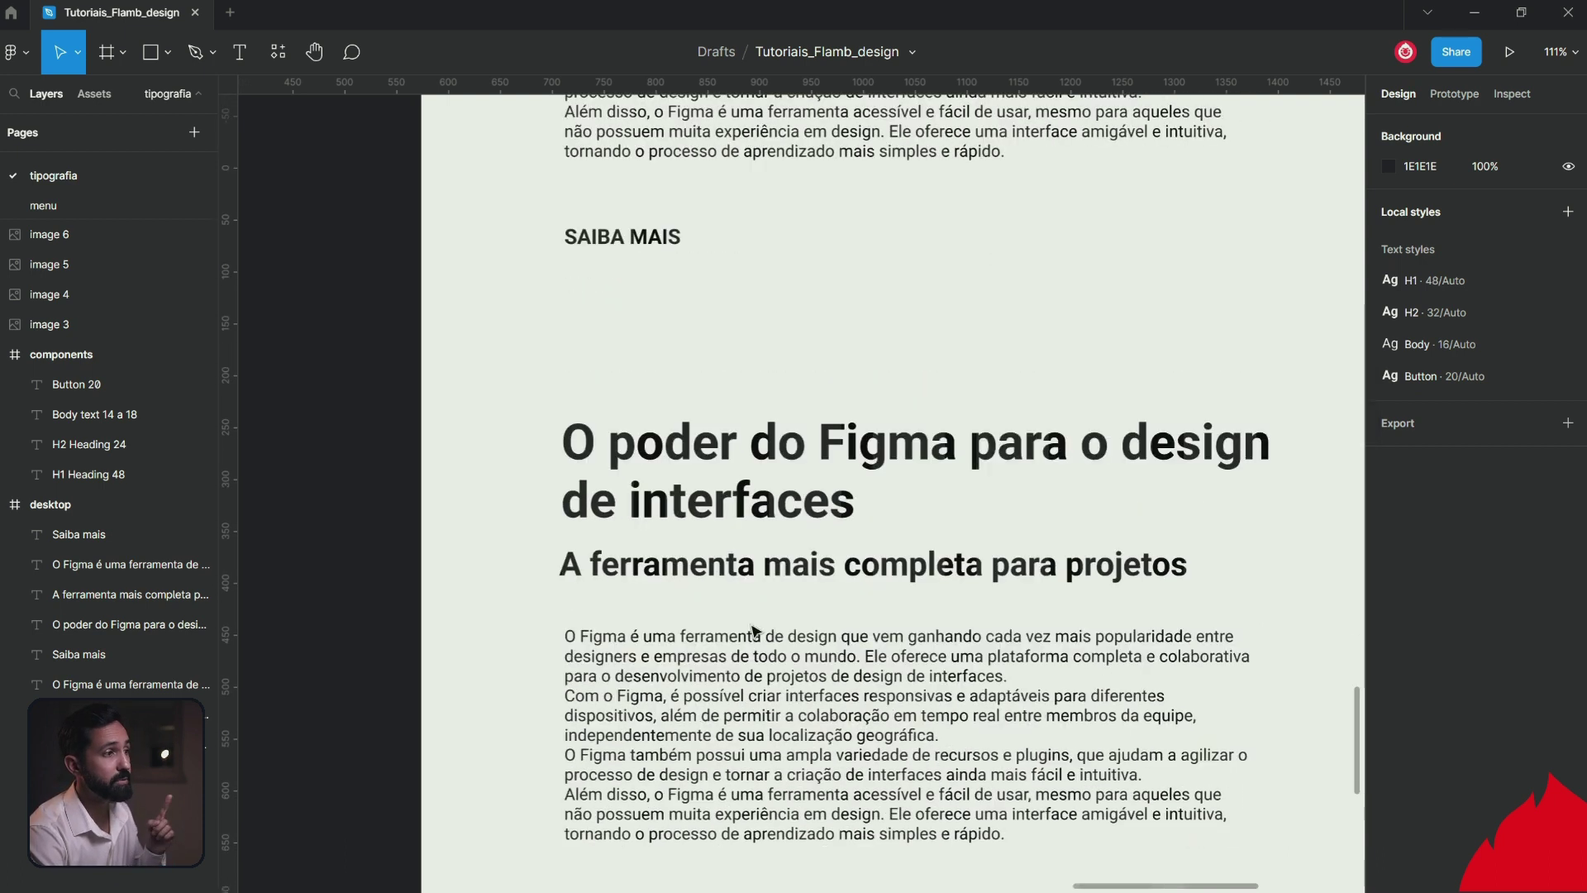
scroll(754, 631, down, 4)
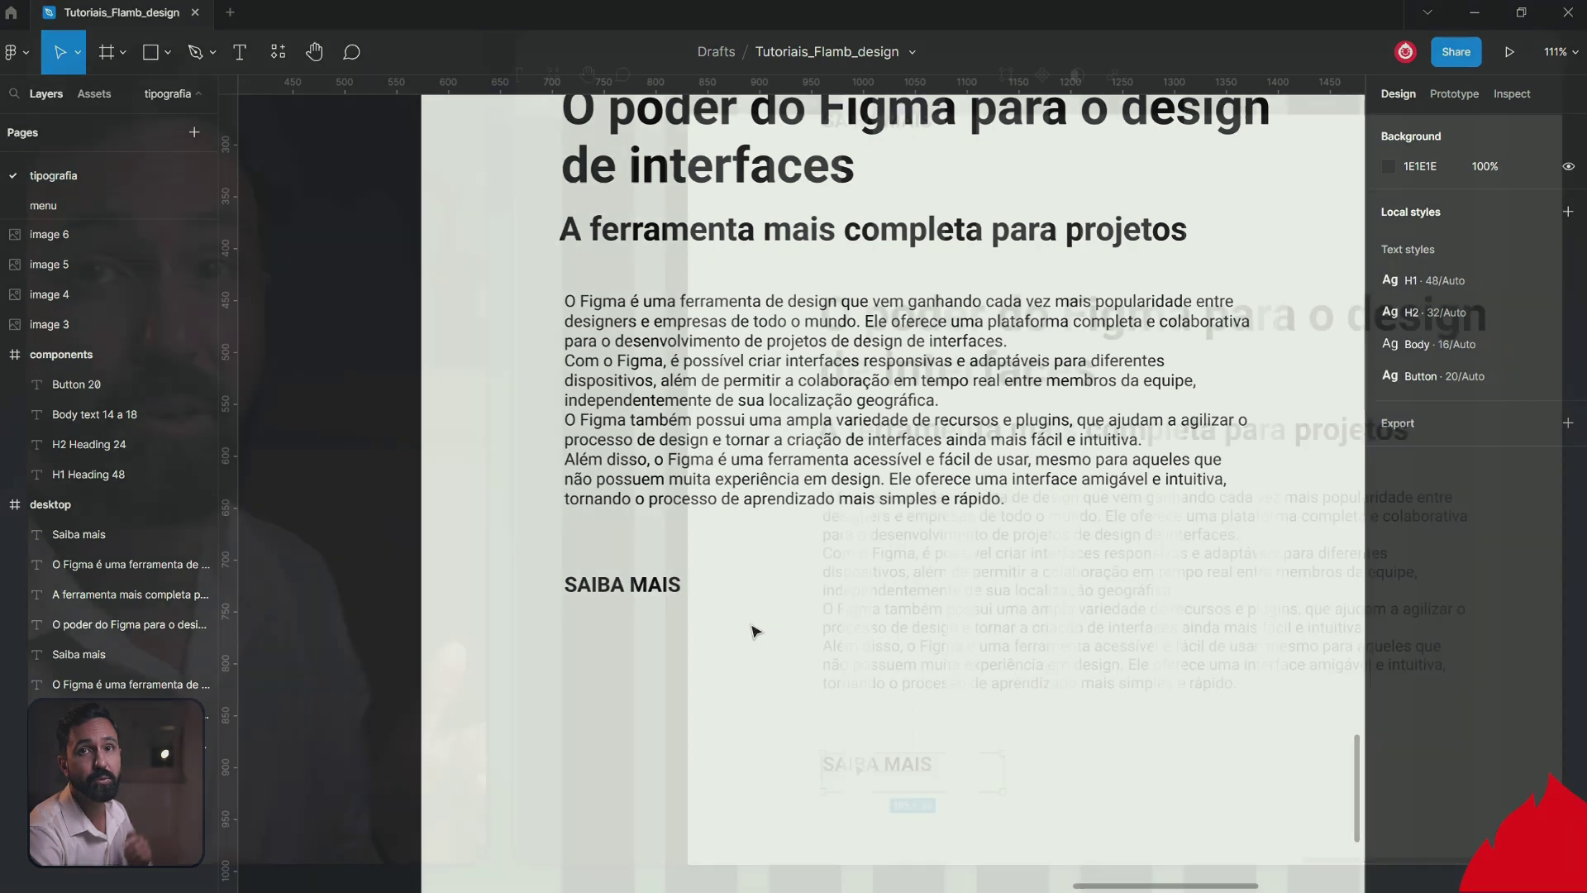